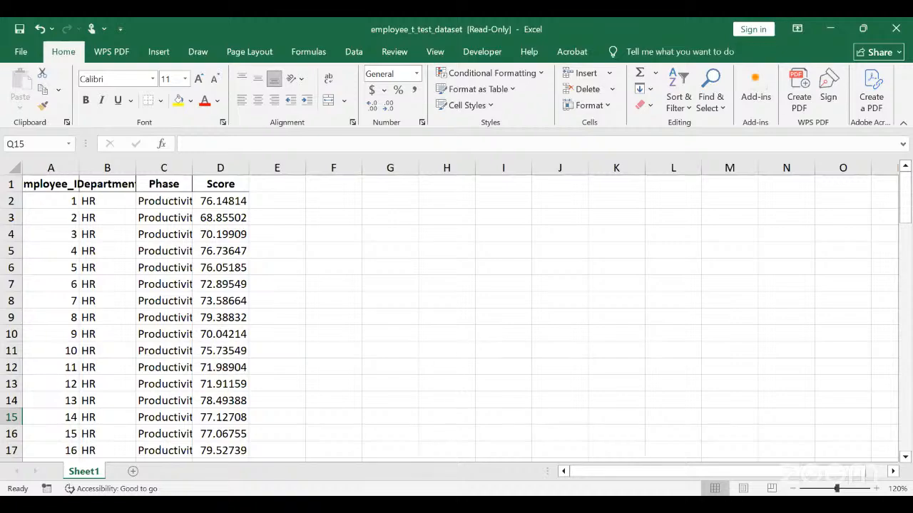
# Enter "Q1: Is HR's average productivity different from the company benchmark?" in cell G3
pyautogui.hotkey('alt', 'Tab')
pyautogui.click(387, 221)
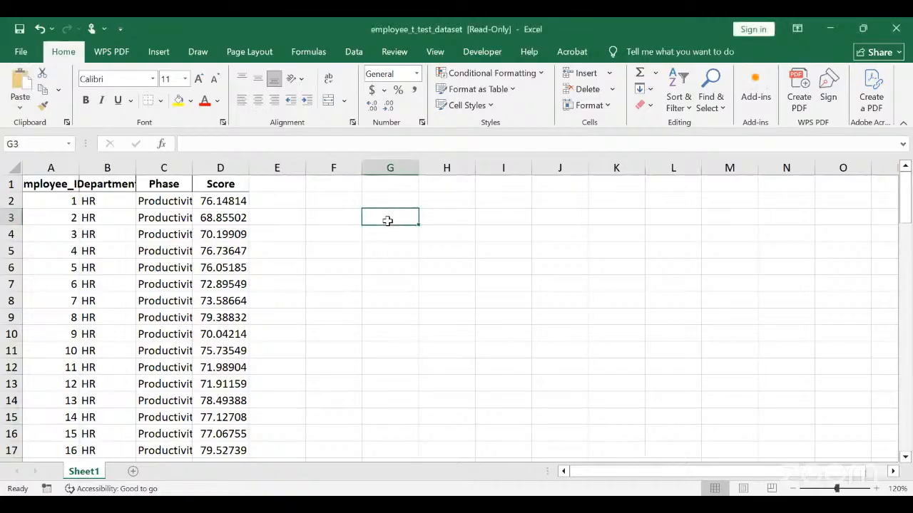
pyautogui.write('Q1')
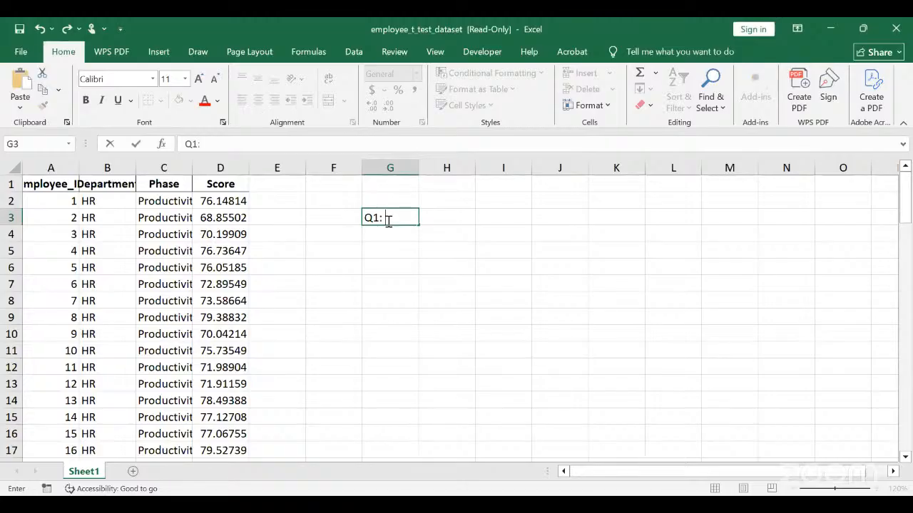
pyautogui.write("Is HR's average productivity different from the company benchmark?")
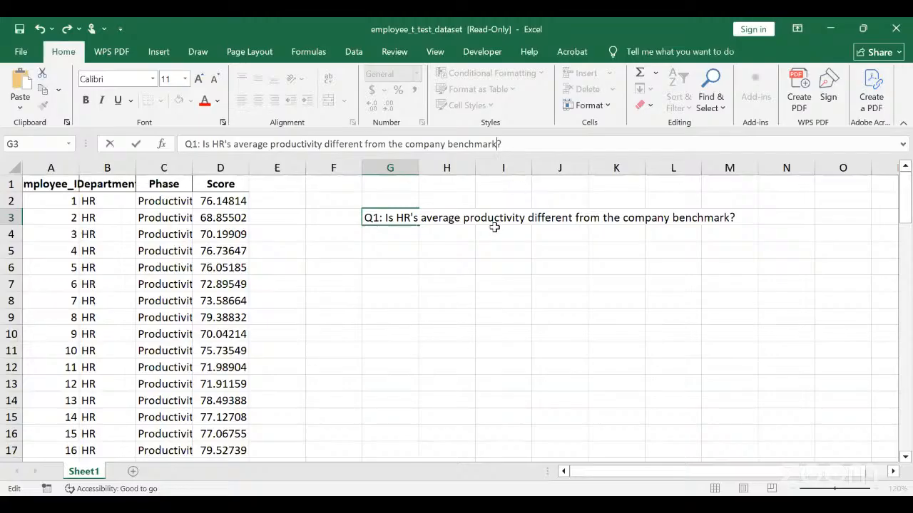
pyautogui.press('Return')
# Enter "Q2: Is there a difference in productivity between Sales and IT?" in cell G5
pyautogui.press('Down')
pyautogui.write('Q')
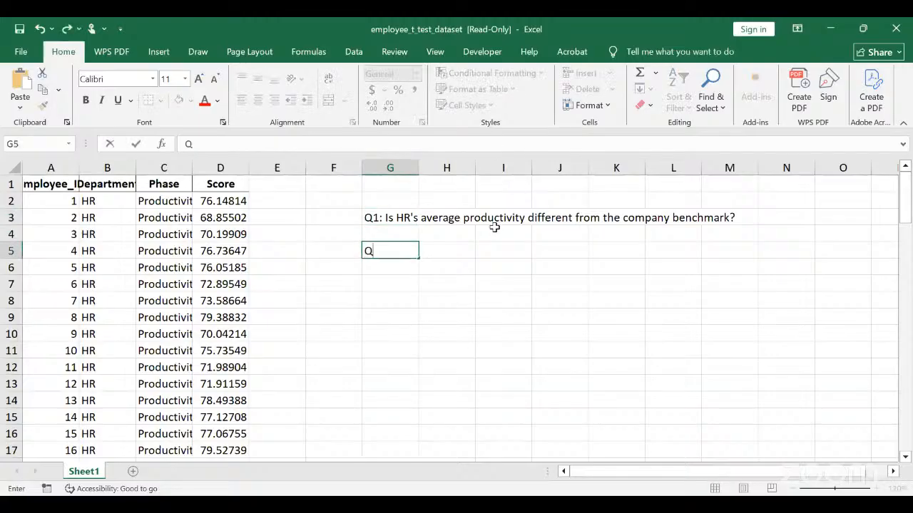
pyautogui.write('2:')
pyautogui.write('Is there a difference in productivity between Sales and IT?')
pyautogui.click(412, 279)
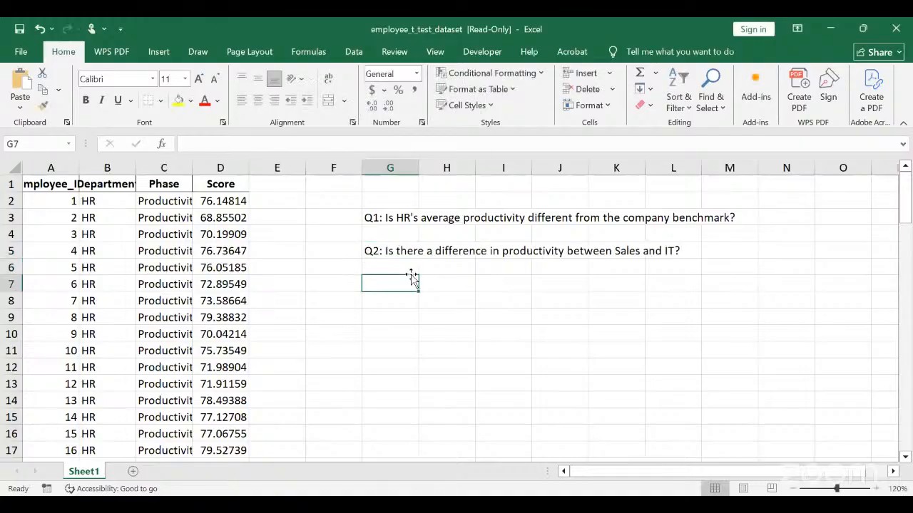
pyautogui.write('Q3:')
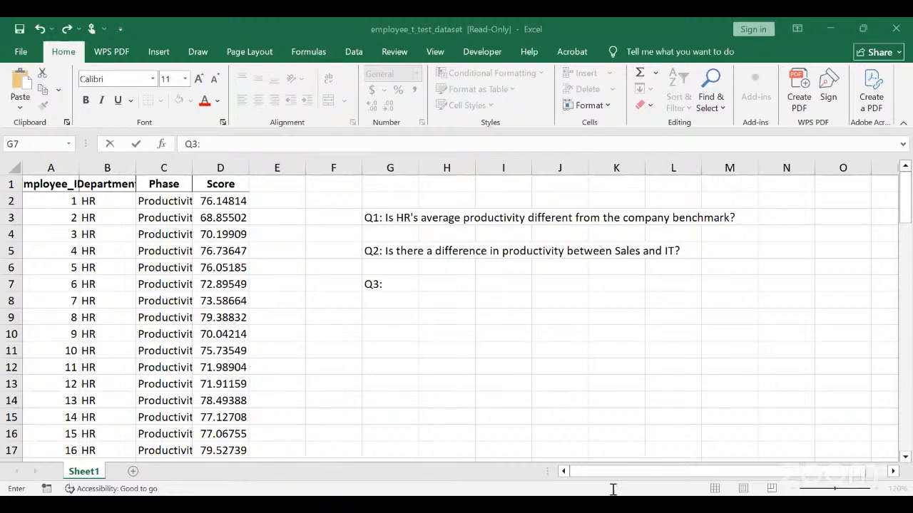
pyautogui.click(519, 509)
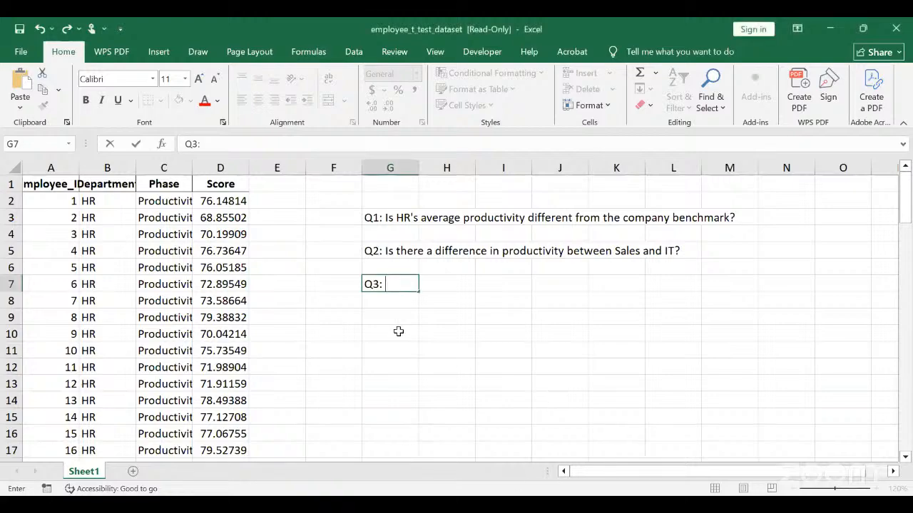
pyautogui.write('Has employee productivity improved after training?')
pyautogui.press('Return')
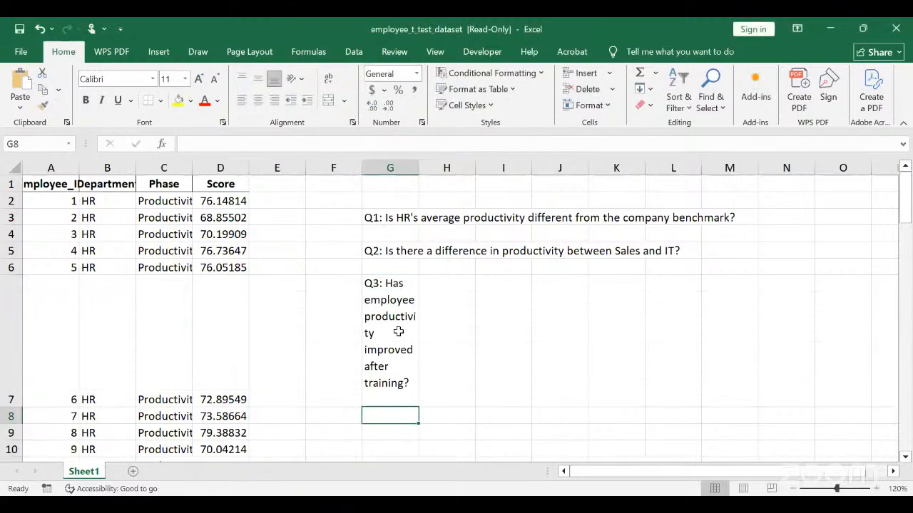
pyautogui.click(397, 331)
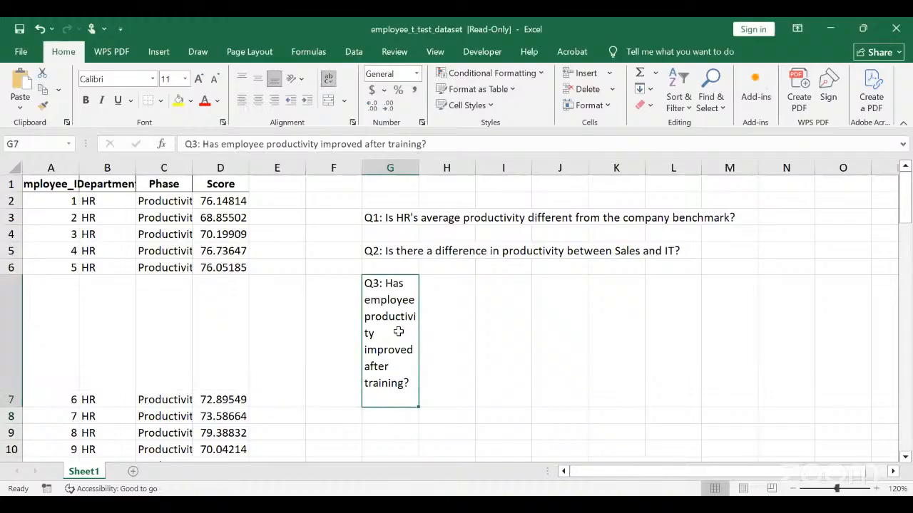
pyautogui.hotkey('ctrl', 'z')
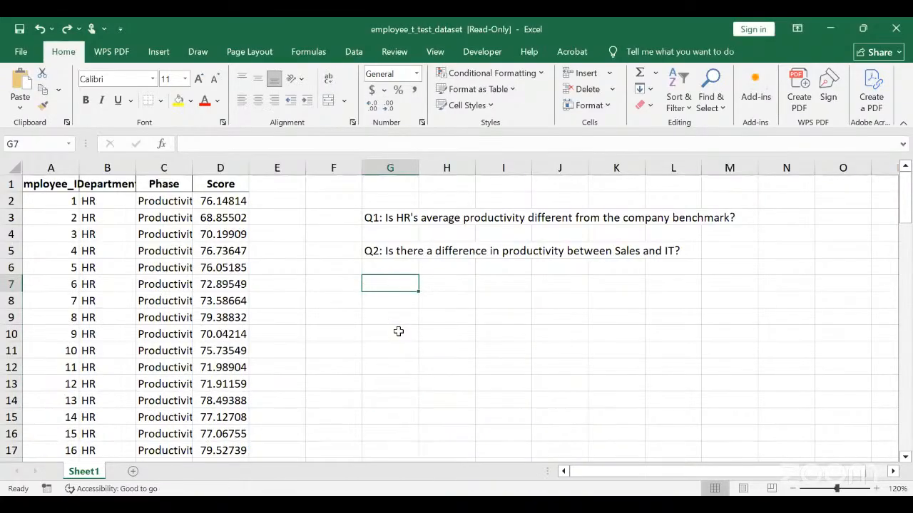
pyautogui.write('Q3:')
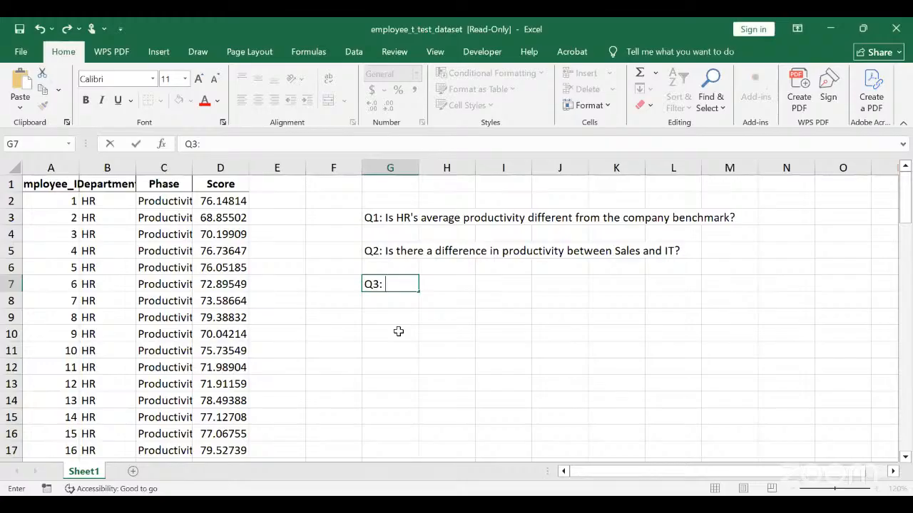
pyautogui.write('Has employee productivity improved after training?')
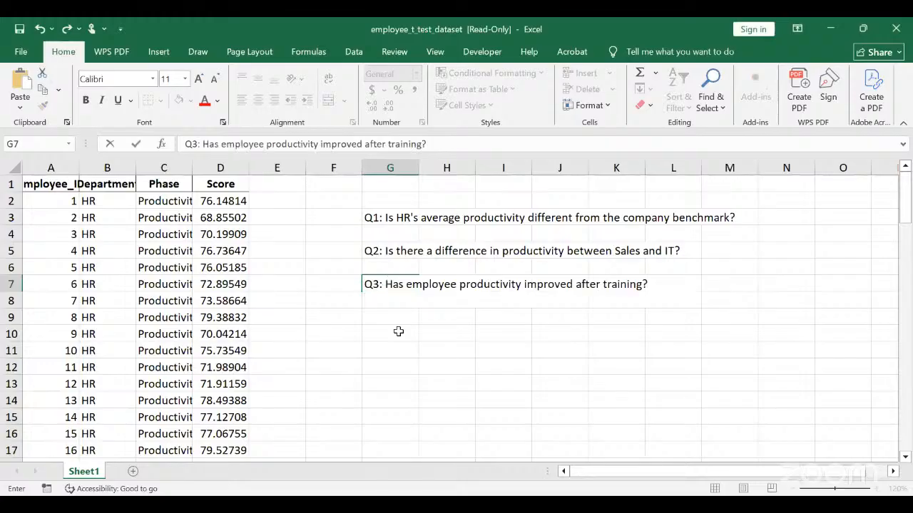
pyautogui.press('Return')
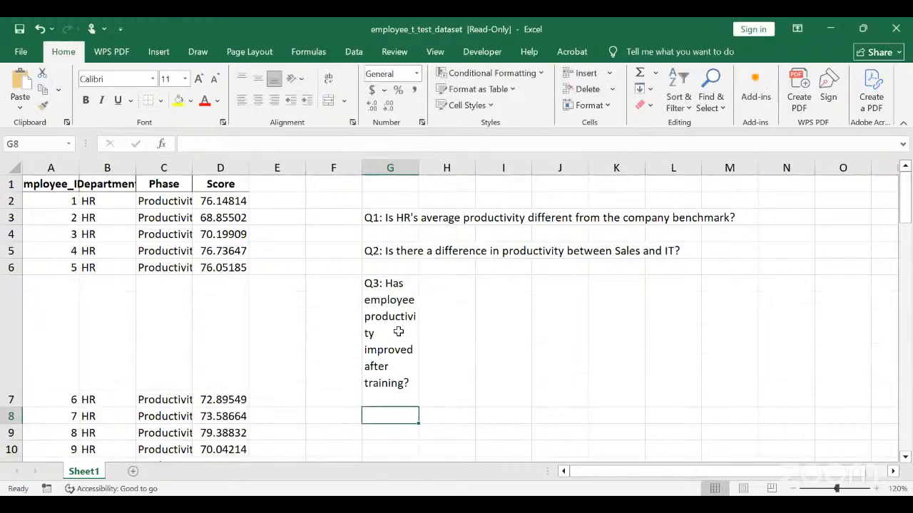
pyautogui.hotkey('ctrl', 'z')
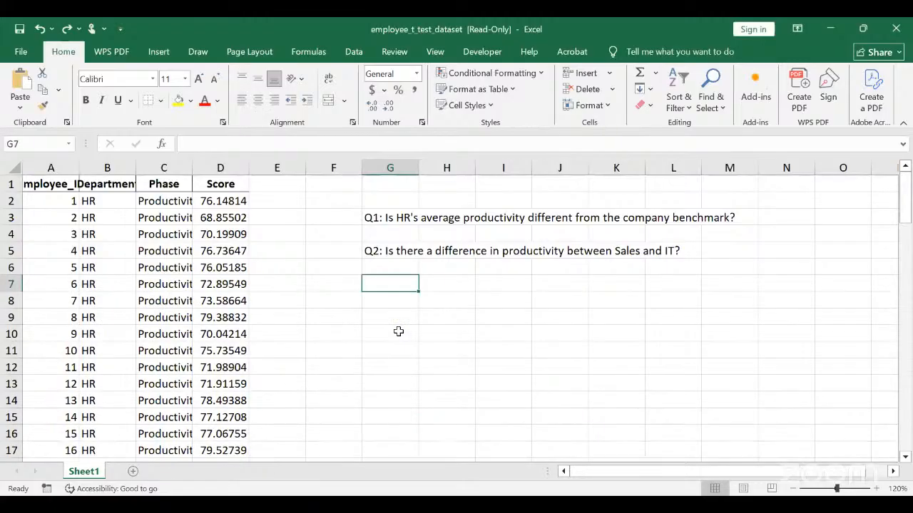
# Enter "Q3: Has employee productivity improved after training?" in cell G7
pyautogui.write('Q3:')
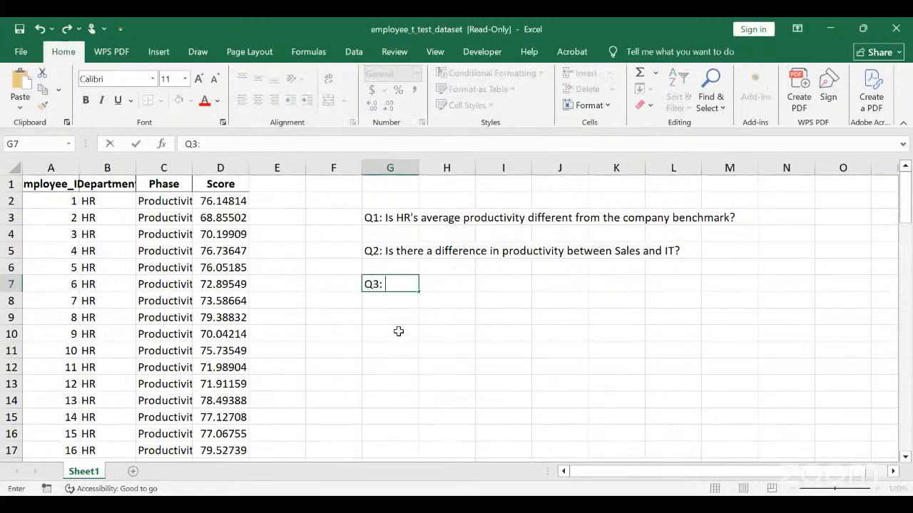
pyautogui.write('Has employee productivity improved after training?')
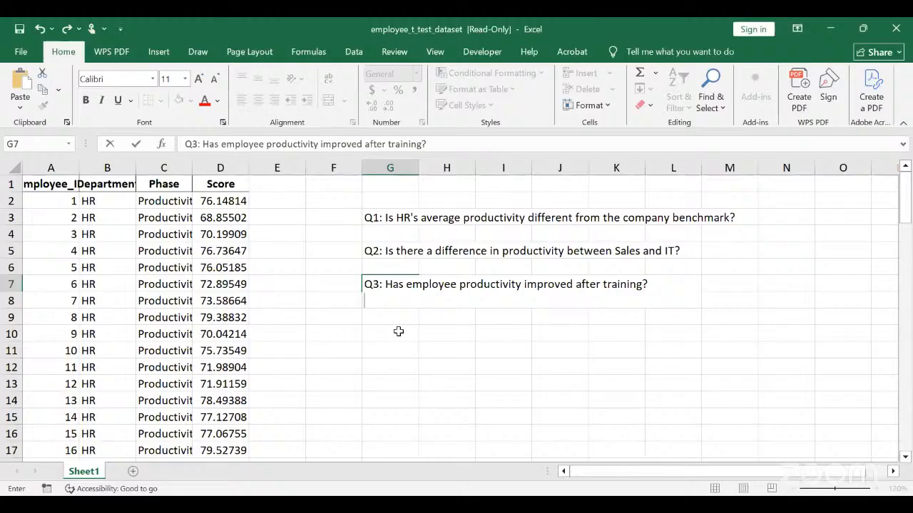
pyautogui.press('Tab')
pyautogui.click(398, 332)
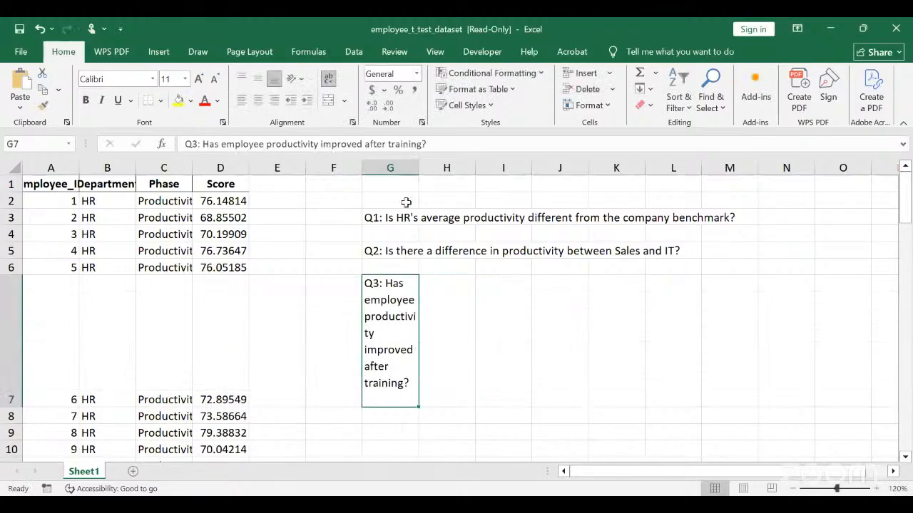
# Widen column G slightly and turn off text wrapping for the Q3 question in G7
pyautogui.moveTo(417, 167)
pyautogui.mouseDown()
pyautogui.moveTo(522, 168)
pyautogui.moveTo(422, 168)
pyautogui.mouseUp()
pyautogui.click(327, 84)
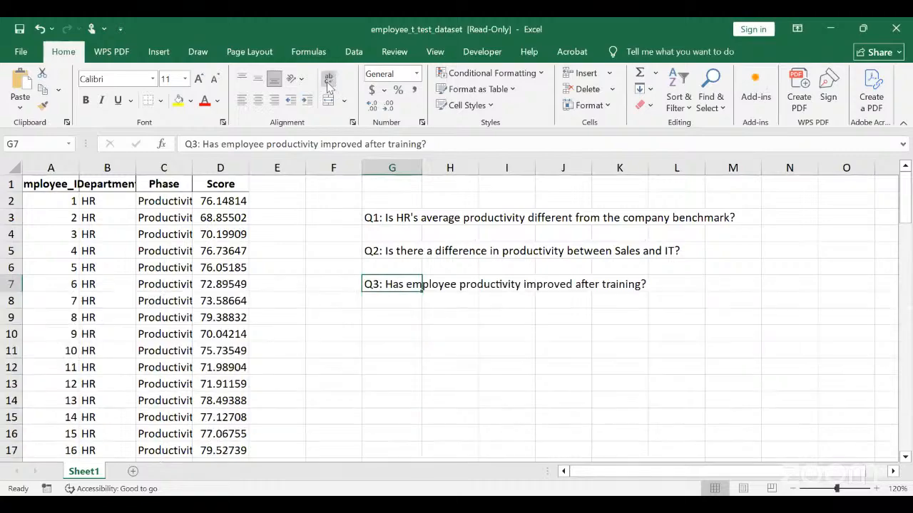
pyautogui.click(424, 348)
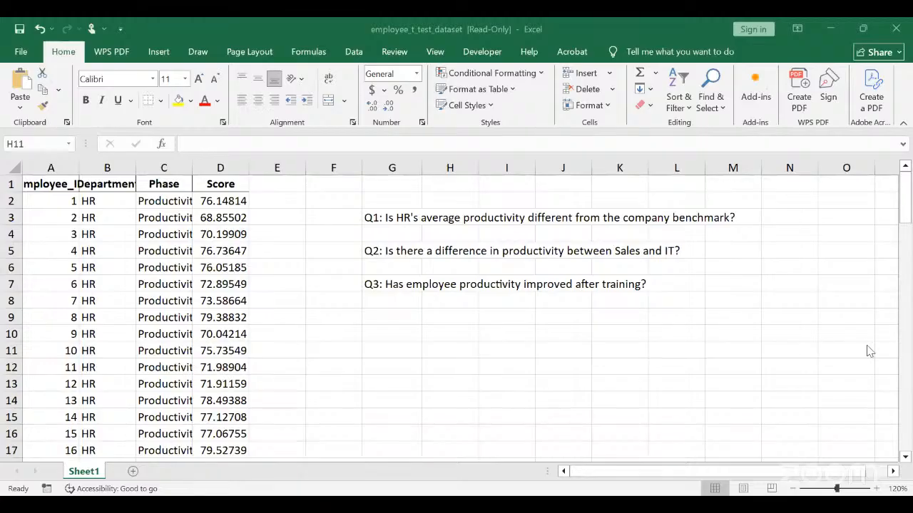
# Widen the Phase and Department columns so that their contents fit in full
pyautogui.hotkey('alt', 'Tab')
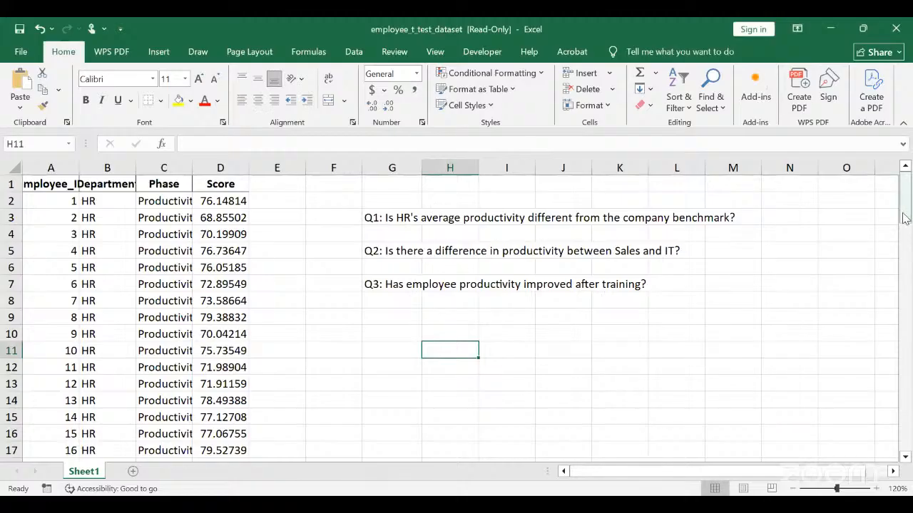
pyautogui.scroll(-1, 904, 227)
pyautogui.scroll(1, 904, 222)
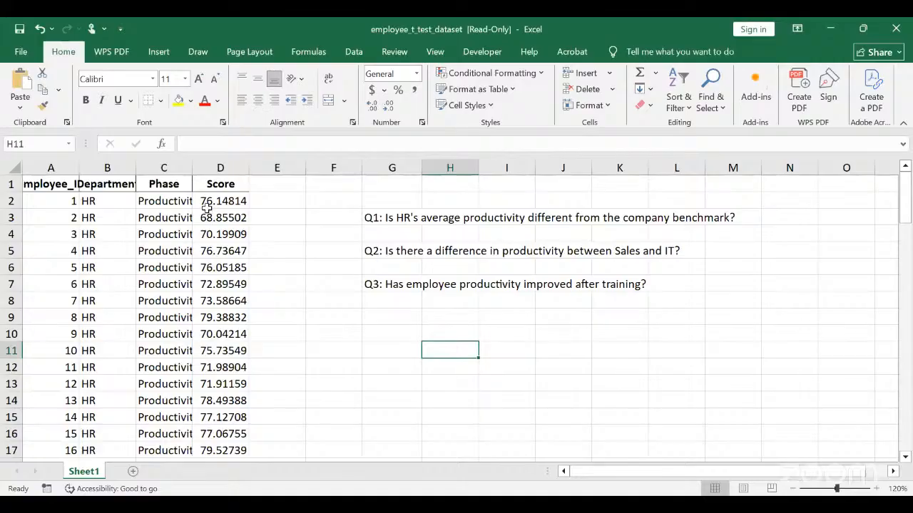
pyautogui.moveTo(195, 168); pyautogui.dragTo(235, 172)
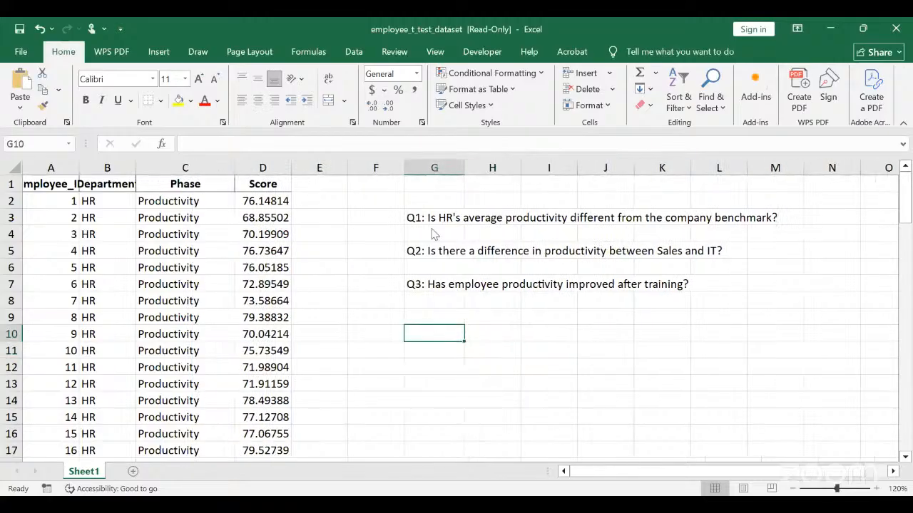
pyautogui.click(737, 339)
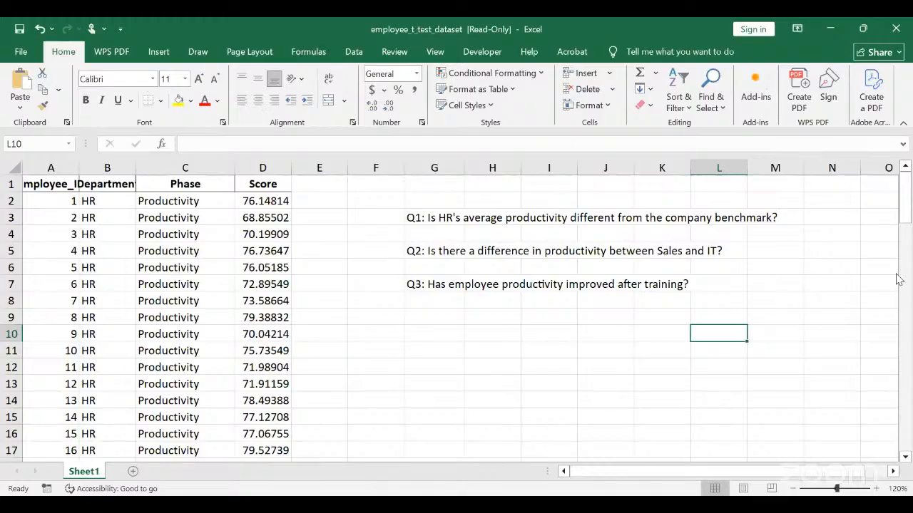
pyautogui.click(897, 279)
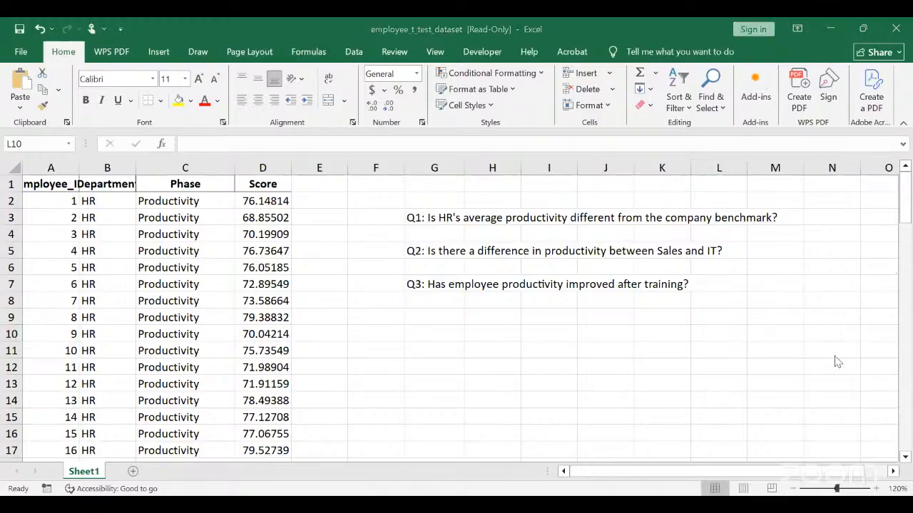
pyautogui.click(754, 476)
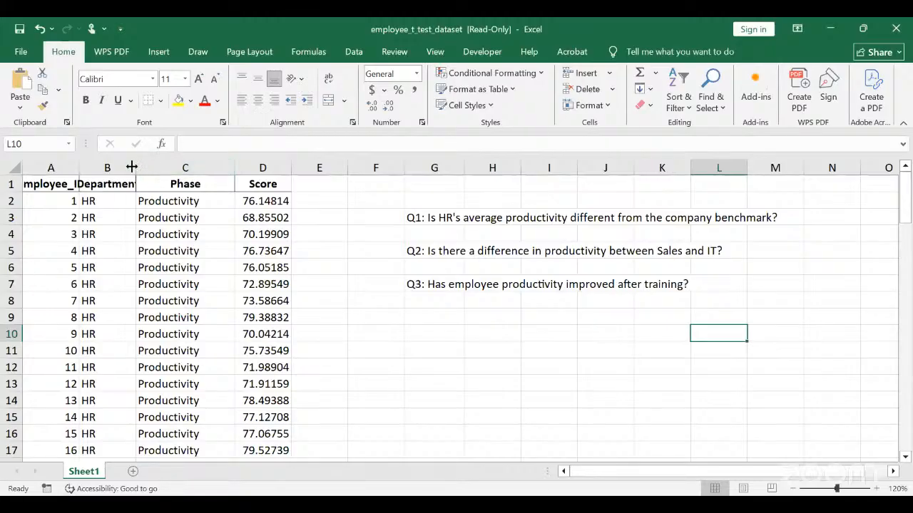
pyautogui.moveTo(132, 166); pyautogui.dragTo(151, 166)
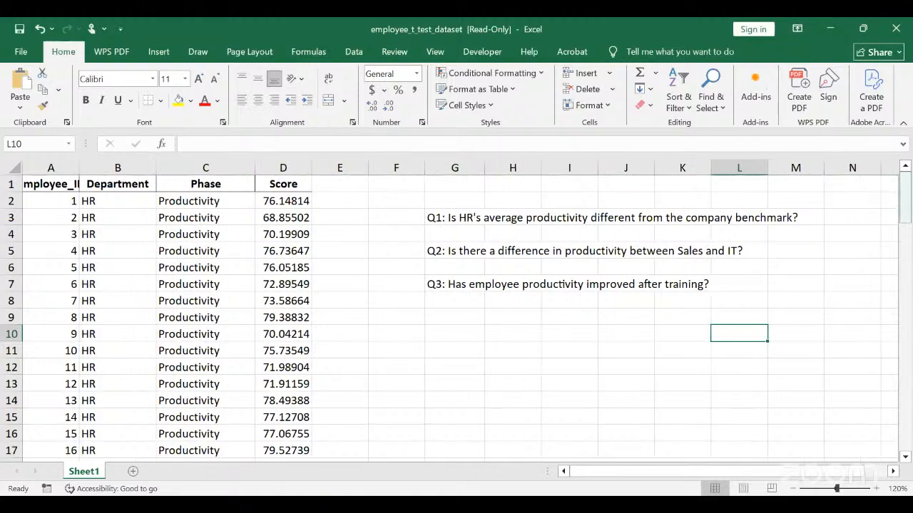
# Add "(hypothetical value=75)" before the question mark of the Q1 question in cell G3
pyautogui.moveTo(906, 214); pyautogui.dragTo(894, 109)
pyautogui.moveTo(907, 192); pyautogui.dragTo(864, 162)
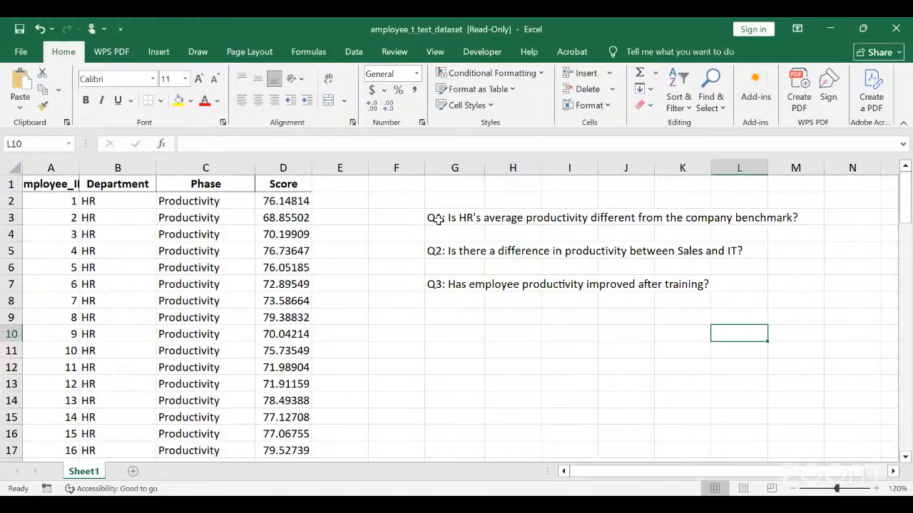
pyautogui.click(437, 218)
pyautogui.click(499, 146)
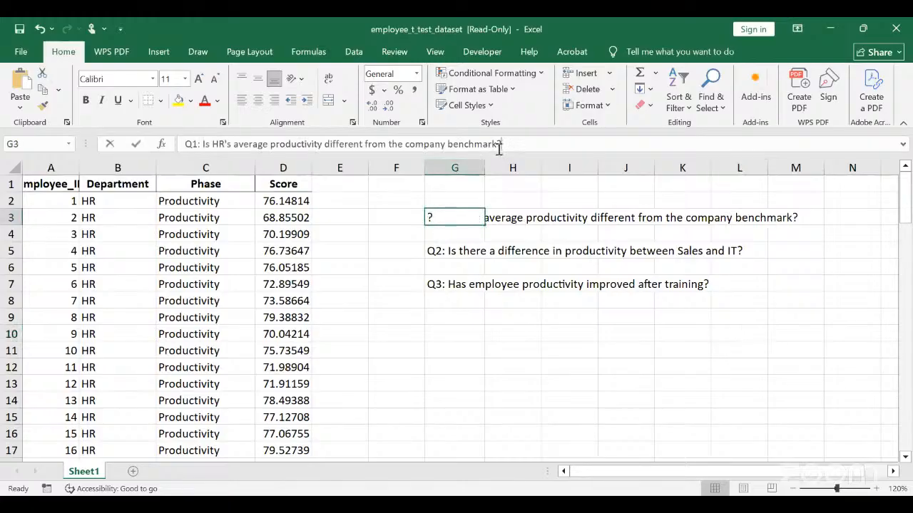
pyautogui.write('(')
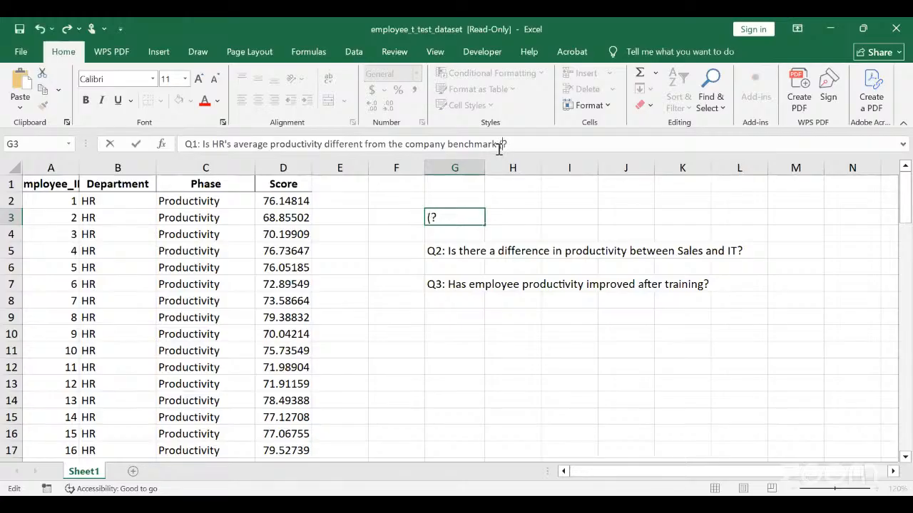
pyautogui.write('hypoth')
pyautogui.write('etical v')
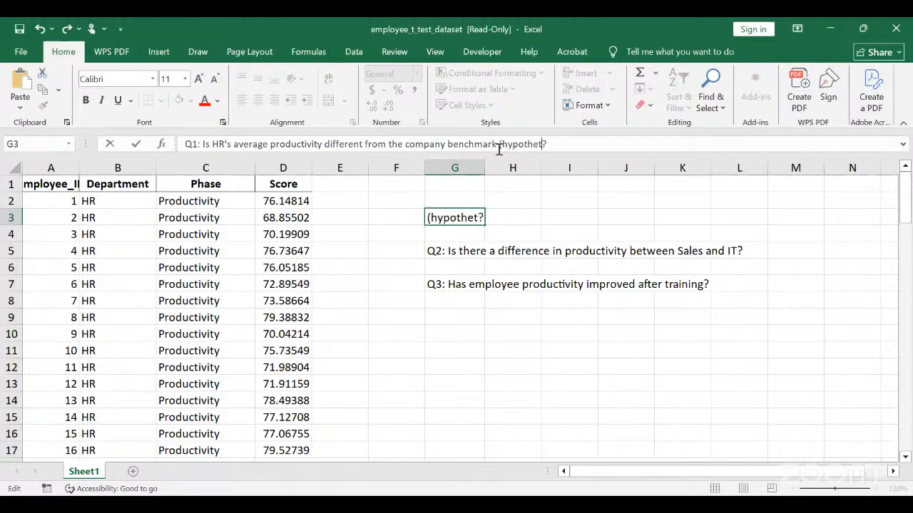
pyautogui.write('alue=')
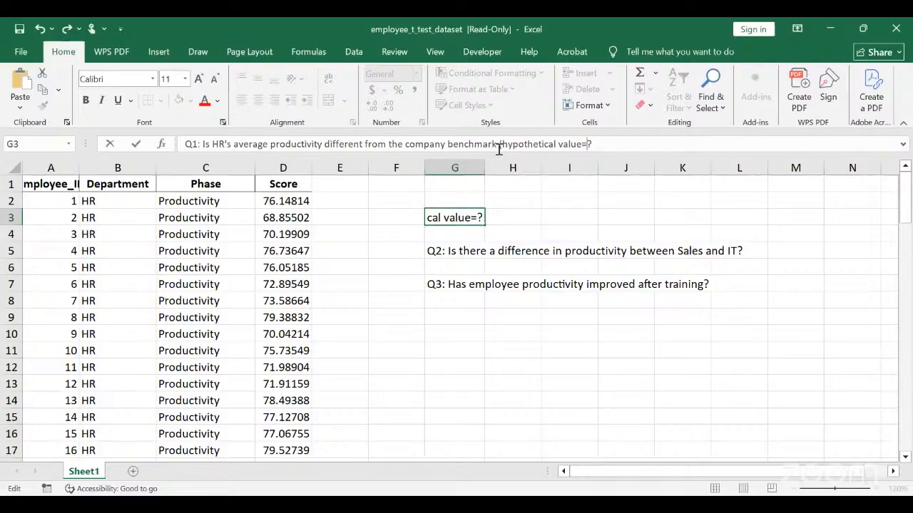
pyautogui.write('75')
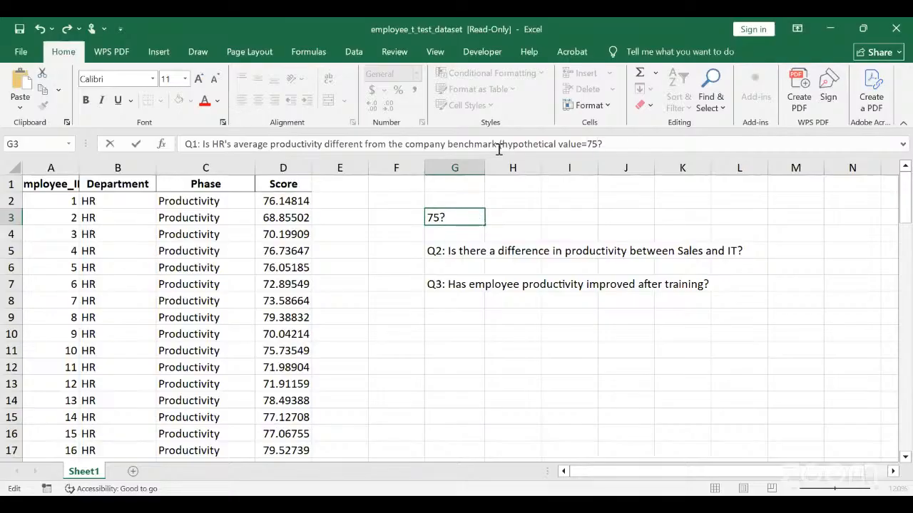
pyautogui.write(')')
pyautogui.click(539, 397)
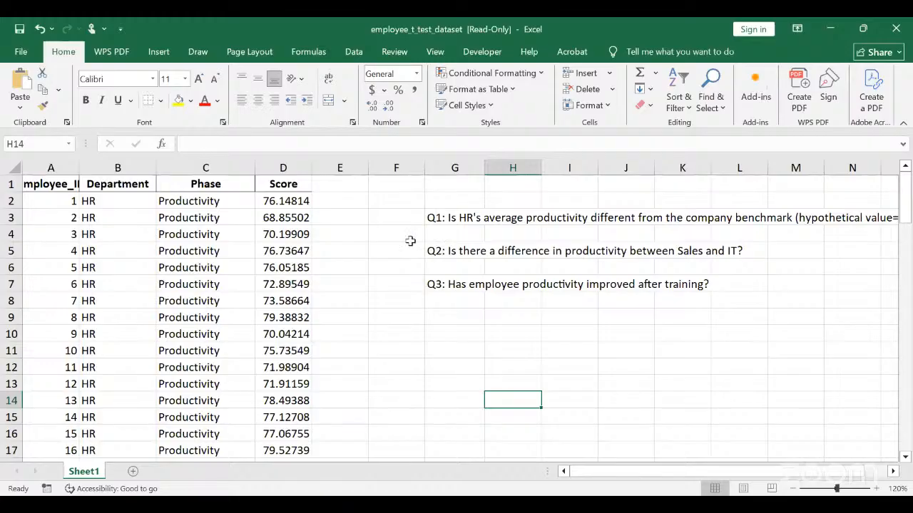
# Select the Department, Phase and Score data of all HR employees in B2:D21
pyautogui.moveTo(105, 203); pyautogui.dragTo(126, 338)
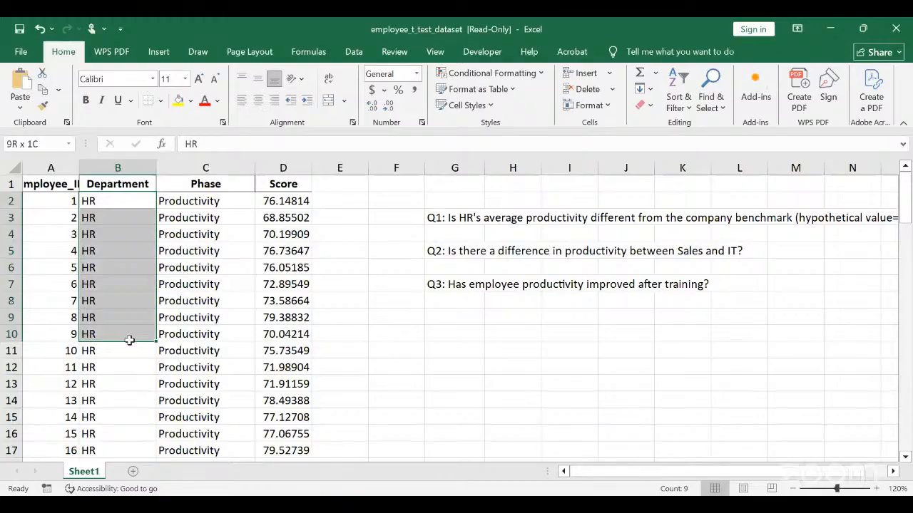
pyautogui.moveTo(129, 340); pyautogui.dragTo(263, 219)
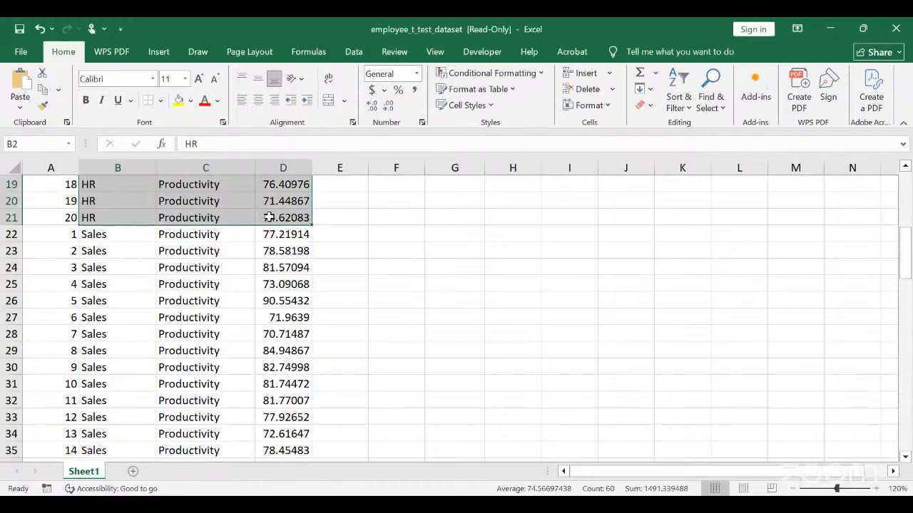
pyautogui.moveTo(905, 254); pyautogui.dragTo(907, 187)
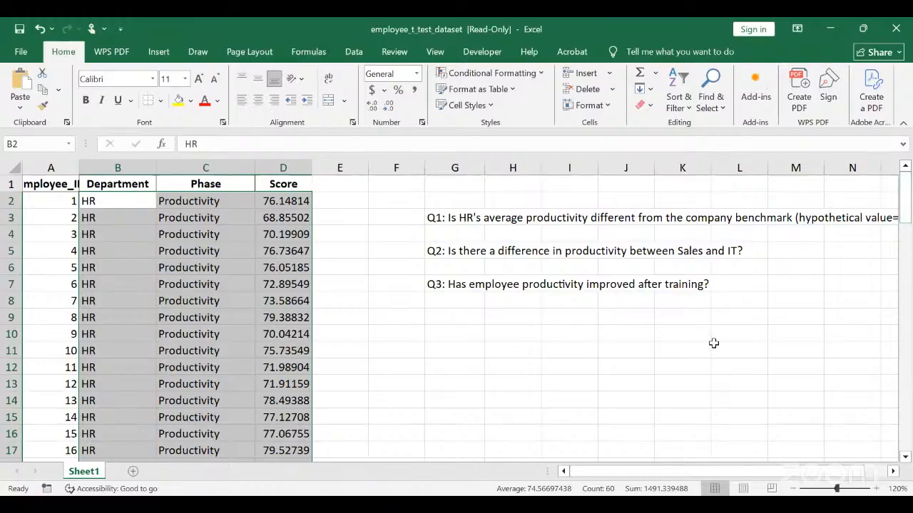
pyautogui.click(505, 333)
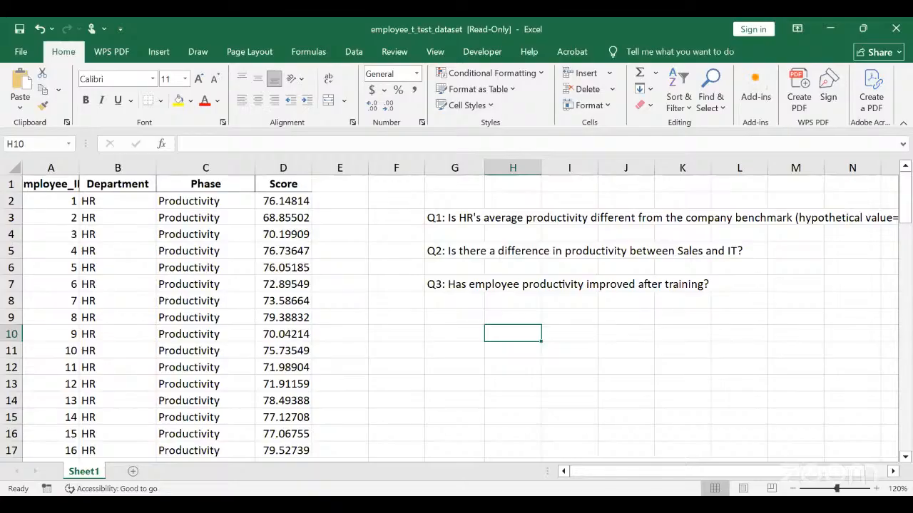
pyautogui.click(468, 338)
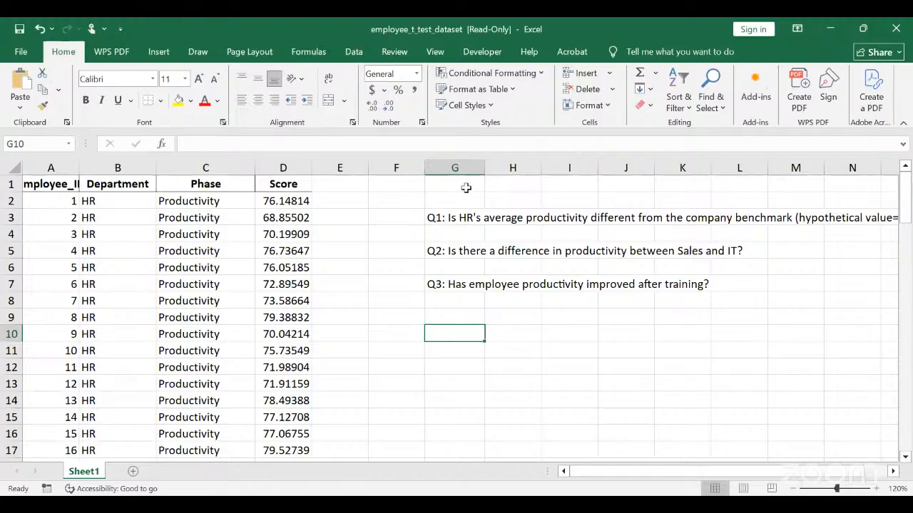
pyautogui.click(432, 221)
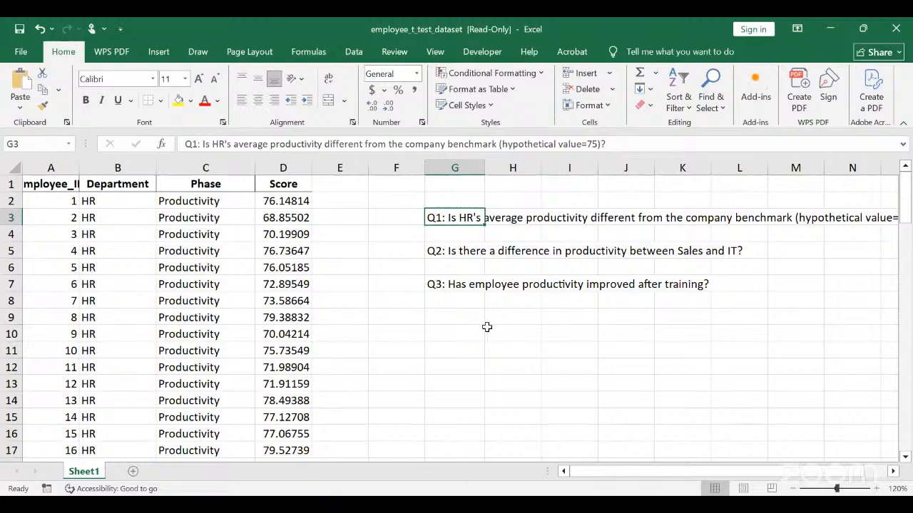
pyautogui.click(496, 334)
pyautogui.write('=')
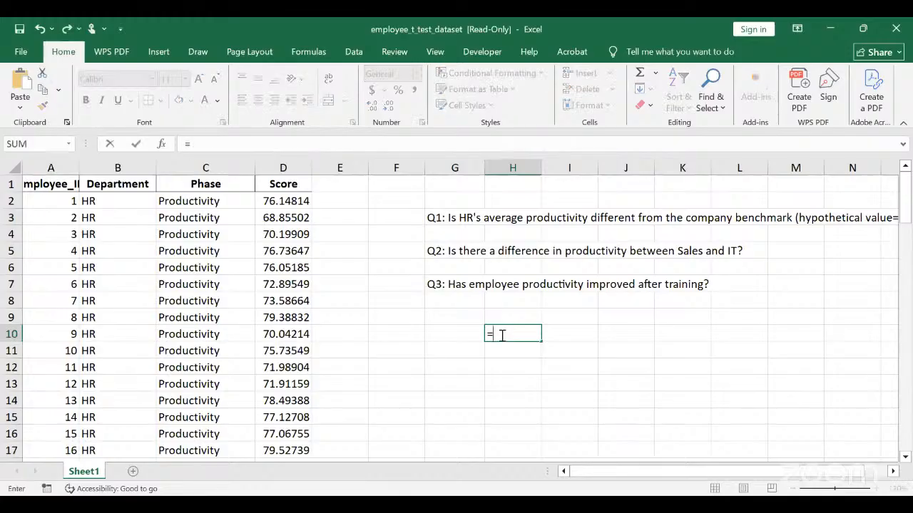
pyautogui.write('t.t')
pyautogui.press('Tab')
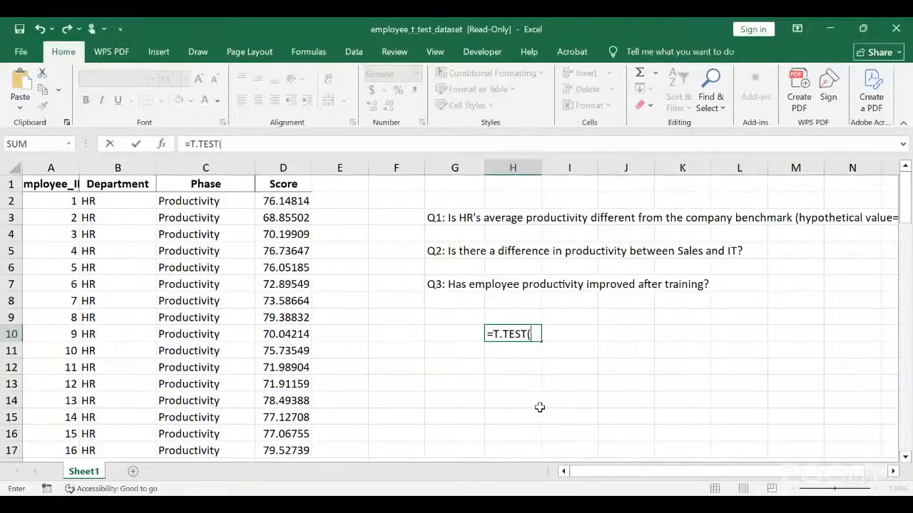
pyautogui.press('BackSpace')
pyautogui.press('BackSpace')
pyautogui.press('BackSpace')
pyautogui.press('BackSpace')
pyautogui.press('BackSpace')
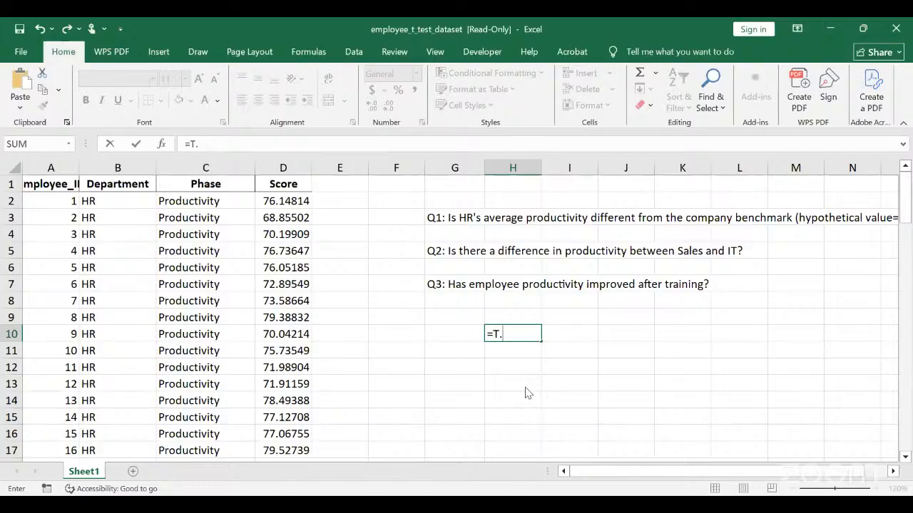
pyautogui.write('DIST.RT(')
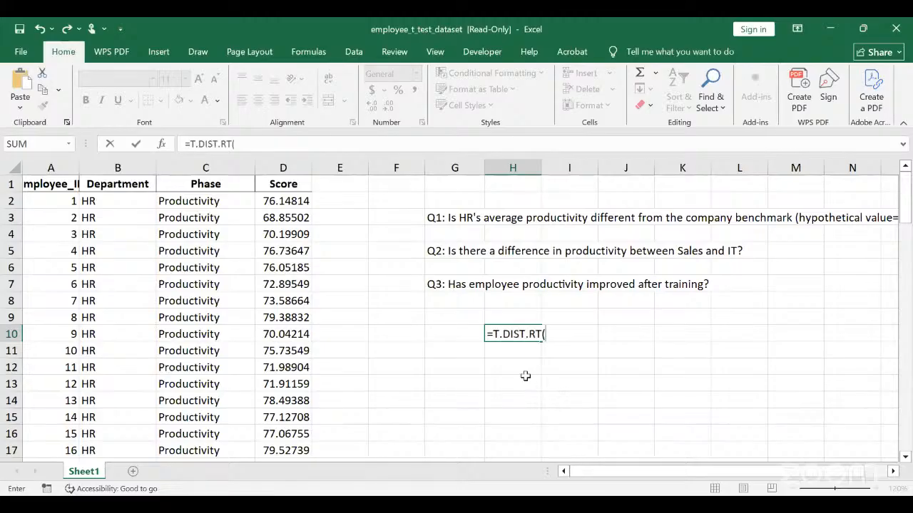
pyautogui.press('BackSpace')
pyautogui.press('BackSpace')
pyautogui.press('BackSpace')
pyautogui.press('BackSpace')
pyautogui.press('BackSpace')
pyautogui.press('BackSpace')
pyautogui.press('BackSpace')
pyautogui.press('BackSpace')
pyautogui.press('BackSpace')
pyautogui.press('BackSpace')
pyautogui.press('BackSpace')
pyautogui.press('Escape')
pyautogui.click(655, 344)
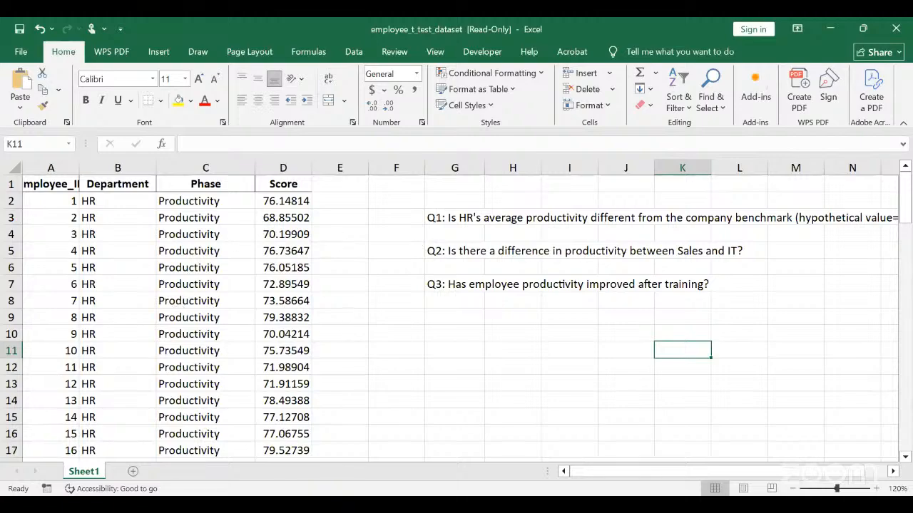
# Examine the HR and Sales rows of the dataset with regard to the Q2 question in cell G5
pyautogui.scroll(-1, 907, 204)
pyautogui.scroll(-6, 456, 316)
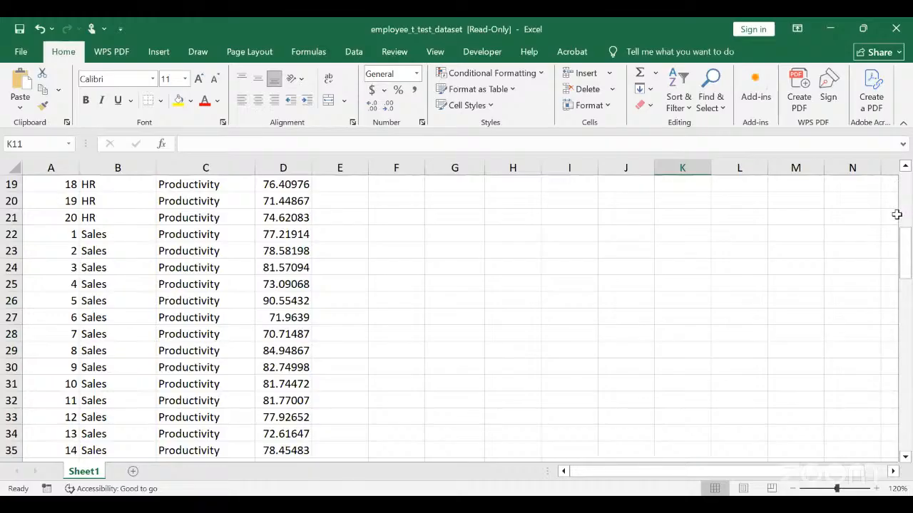
pyautogui.scroll(3, 907, 243)
pyautogui.scroll(3, 456, 314)
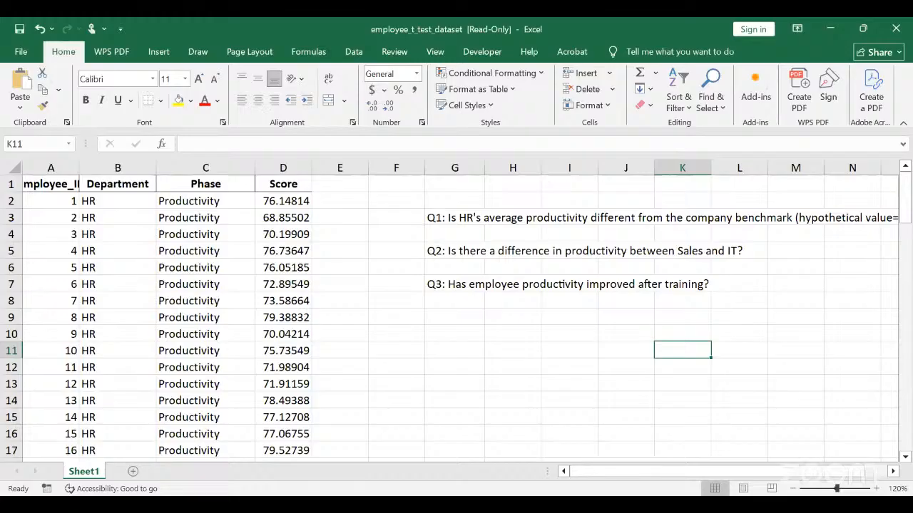
pyautogui.moveTo(907, 210)
pyautogui.mouseDown()
pyautogui.moveTo(907, 235)
pyautogui.moveTo(903, 194)
pyautogui.mouseUp()
pyautogui.click(446, 251)
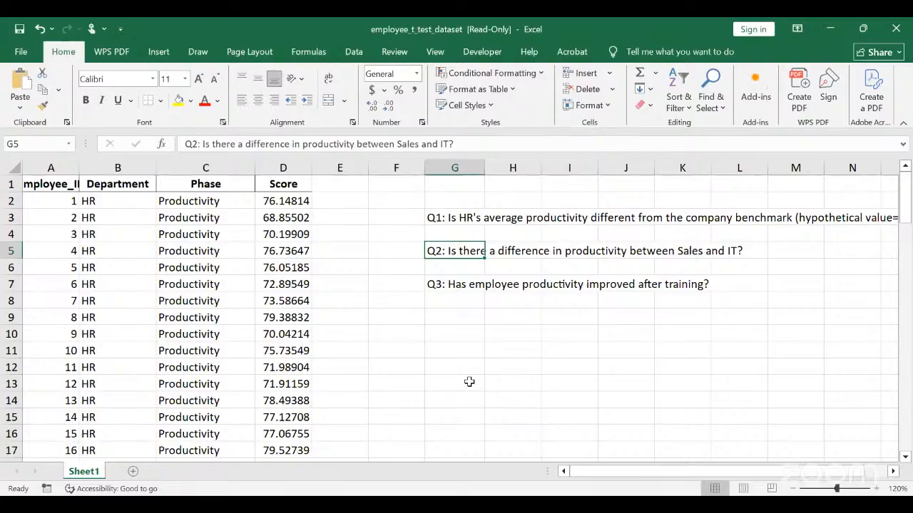
pyautogui.click(440, 370)
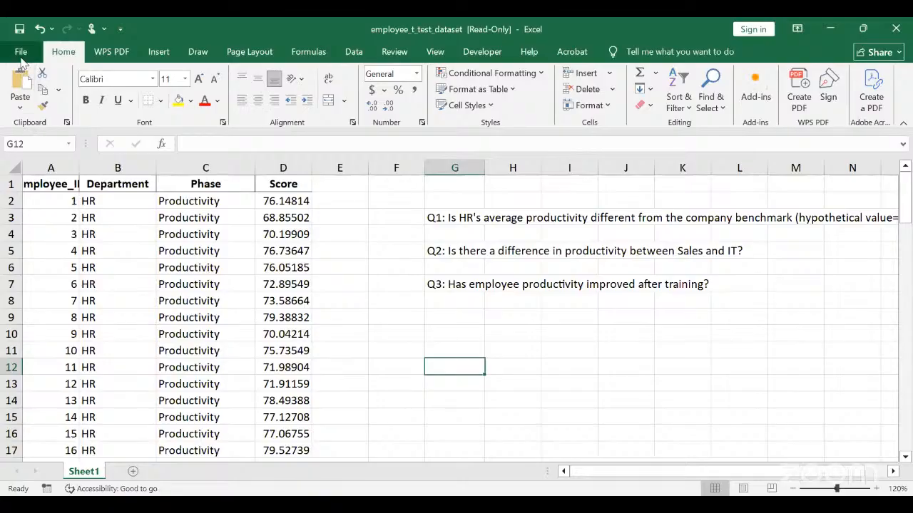
# Create a new blank workbook and return to the employee_t_test_dataset workbook
pyautogui.click(20, 51)
pyautogui.click(220, 178)
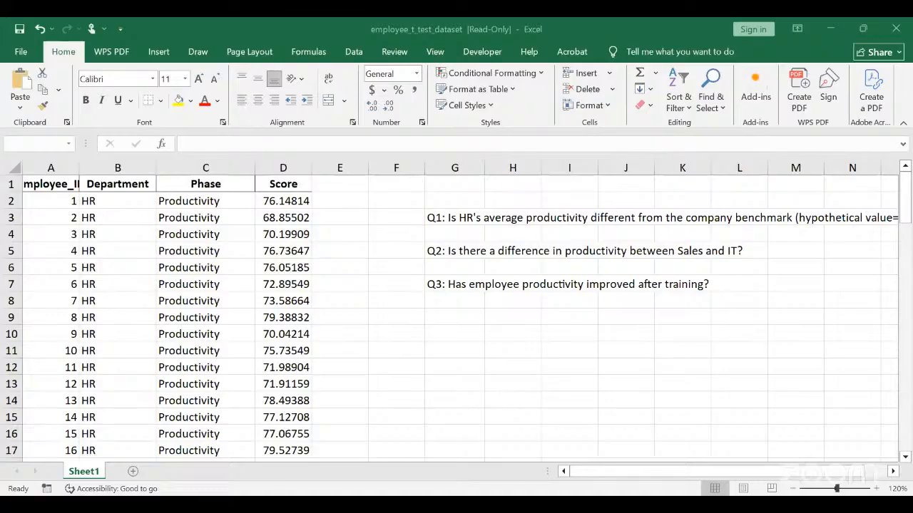
pyautogui.click(591, 465)
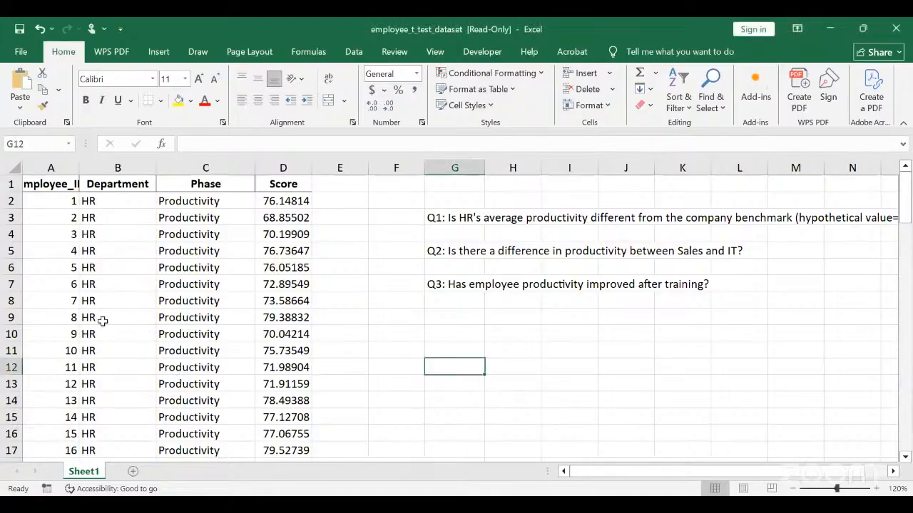
# Copy the Department, Phase and Score columns with their headers, B1:D91, from the employee dataset into the new workbook starting at A1
pyautogui.moveTo(93, 184); pyautogui.dragTo(299, 186)
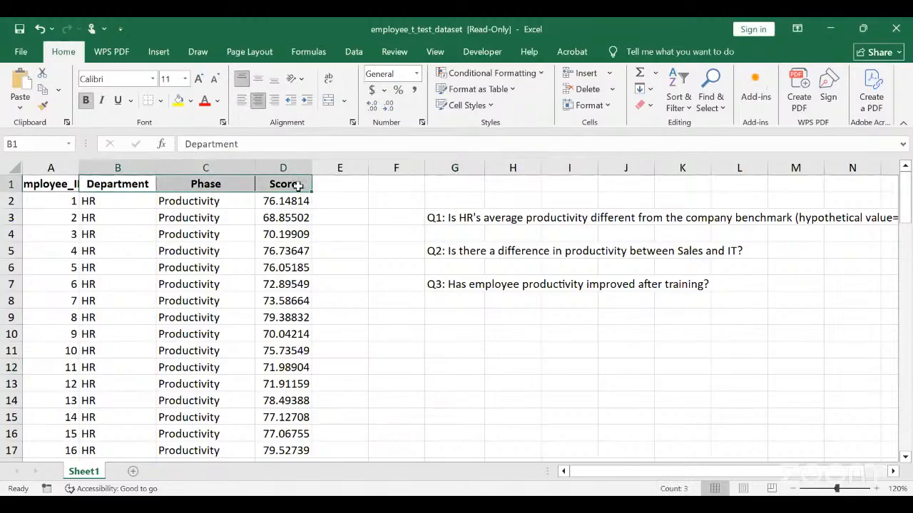
pyautogui.hotkey('ctrl', 'shift', 'Down')
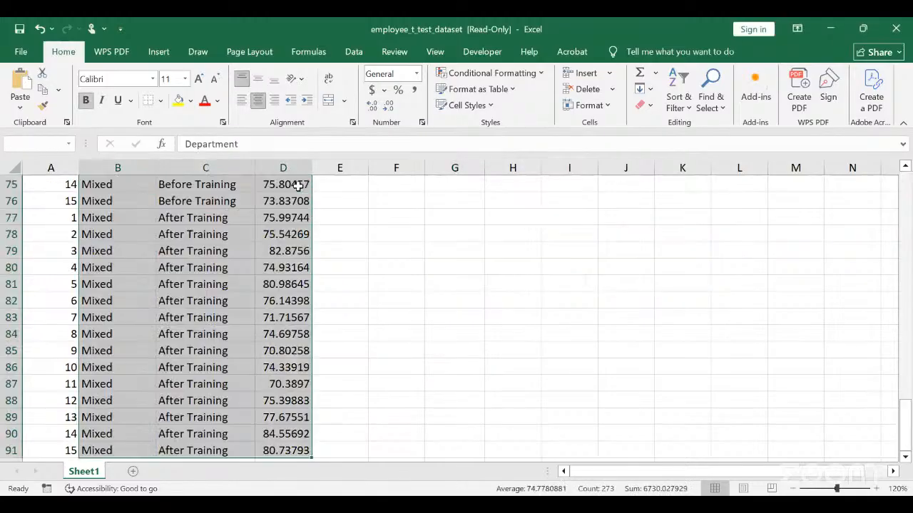
pyautogui.hotkey('ctrl', 'c')
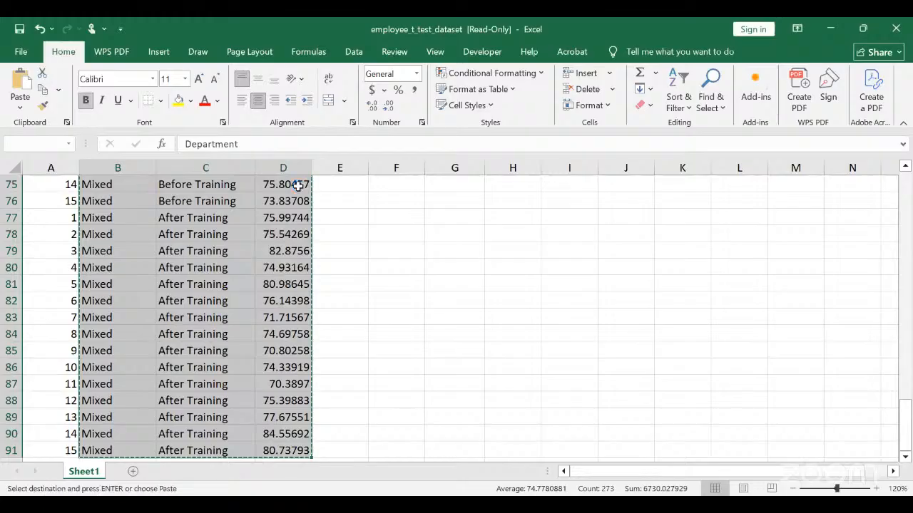
pyautogui.click(693, 467)
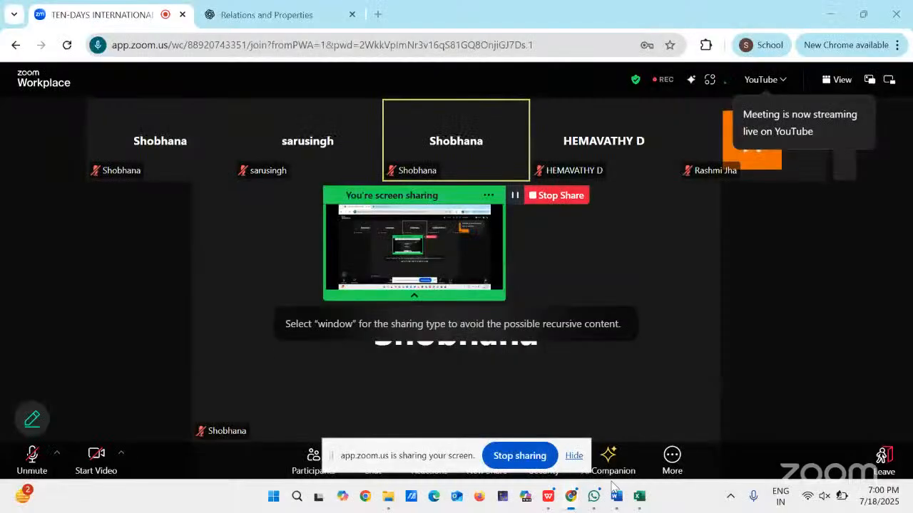
pyautogui.moveTo(640, 501)
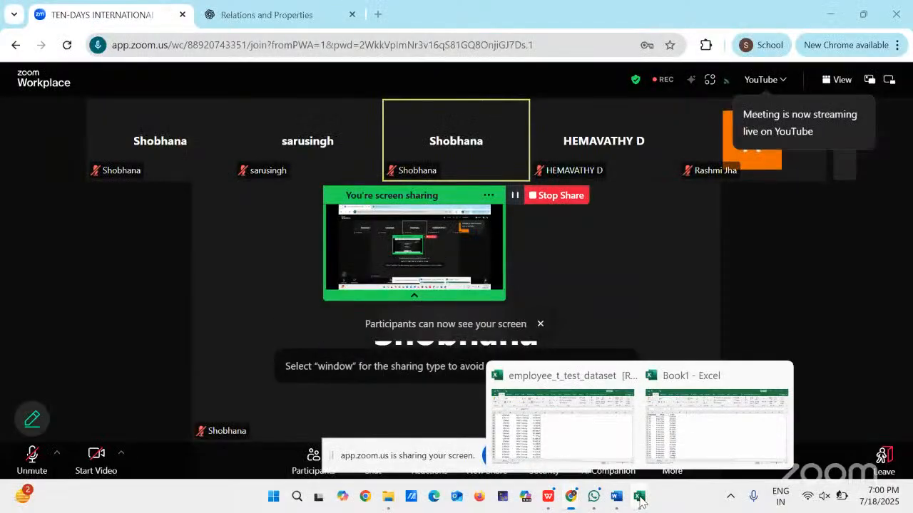
pyautogui.click(694, 416)
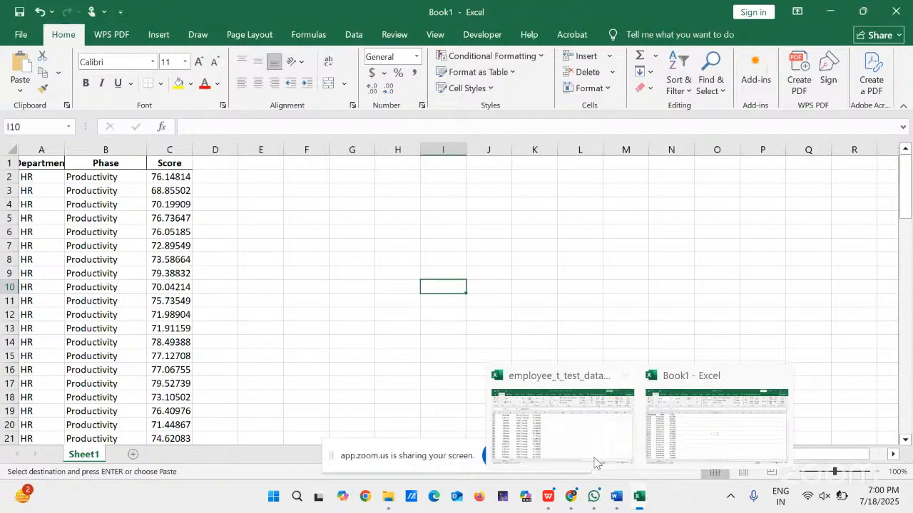
# Copy the Q2 question from cell G5 of employee_t_test_dataset into cell F2 of Book1
pyautogui.click(590, 456)
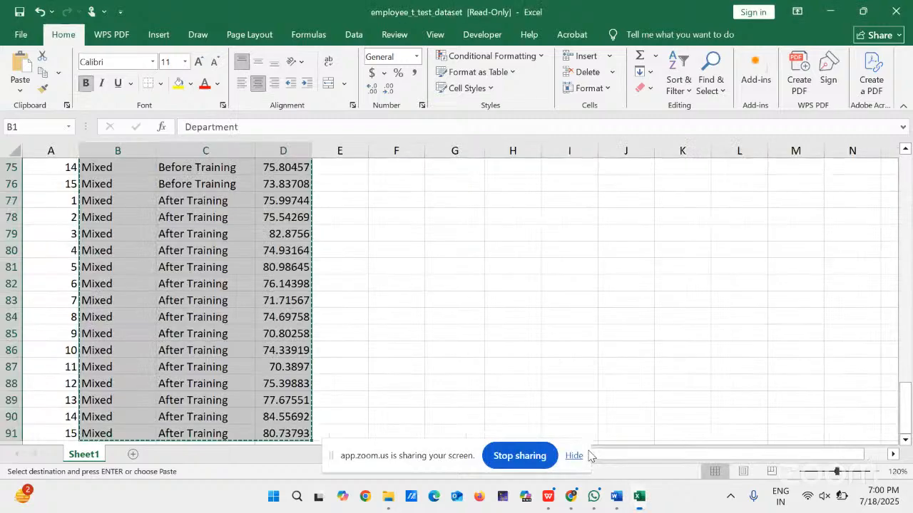
pyautogui.moveTo(894, 396); pyautogui.dragTo(854, 136)
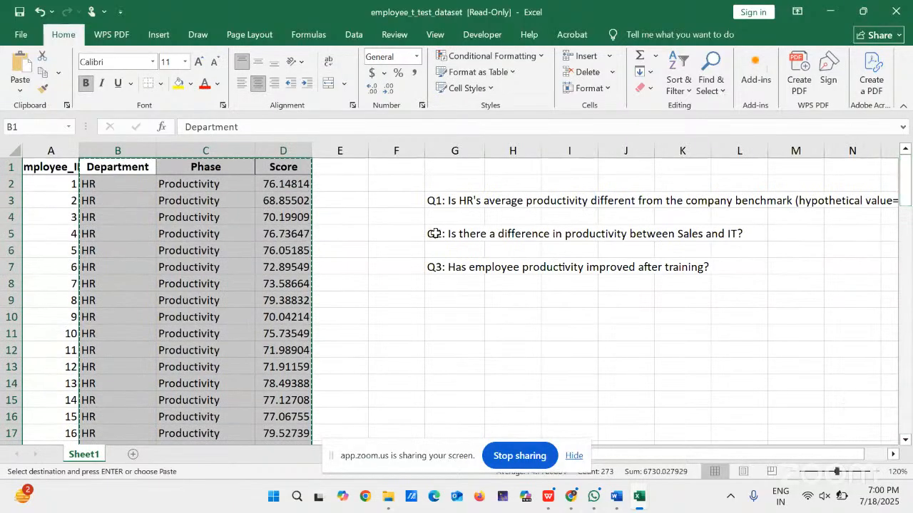
pyautogui.click(434, 233)
pyautogui.hotkey('ctrl', 'c')
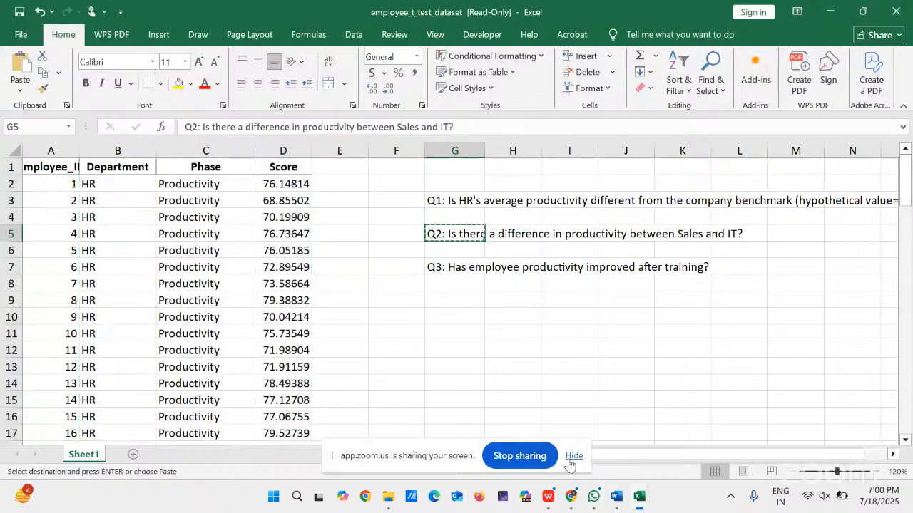
pyautogui.click(572, 457)
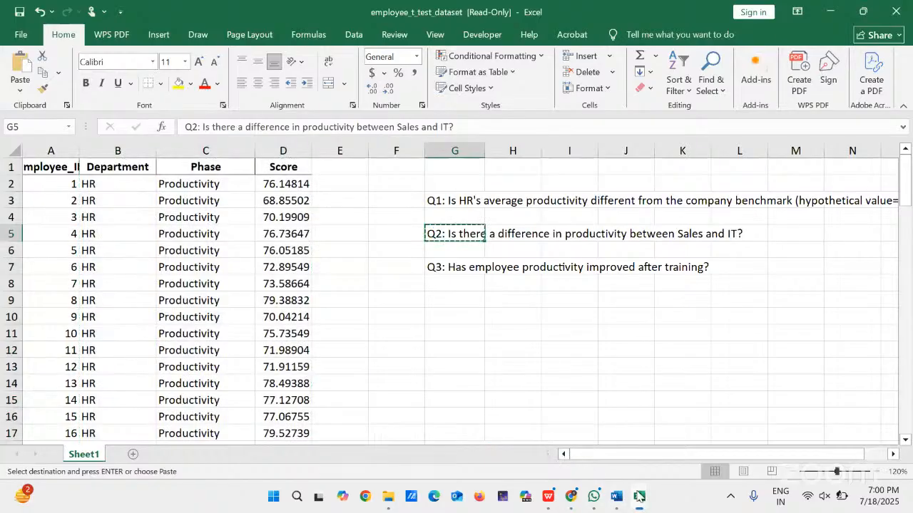
pyautogui.moveTo(640, 496)
pyautogui.click(699, 413)
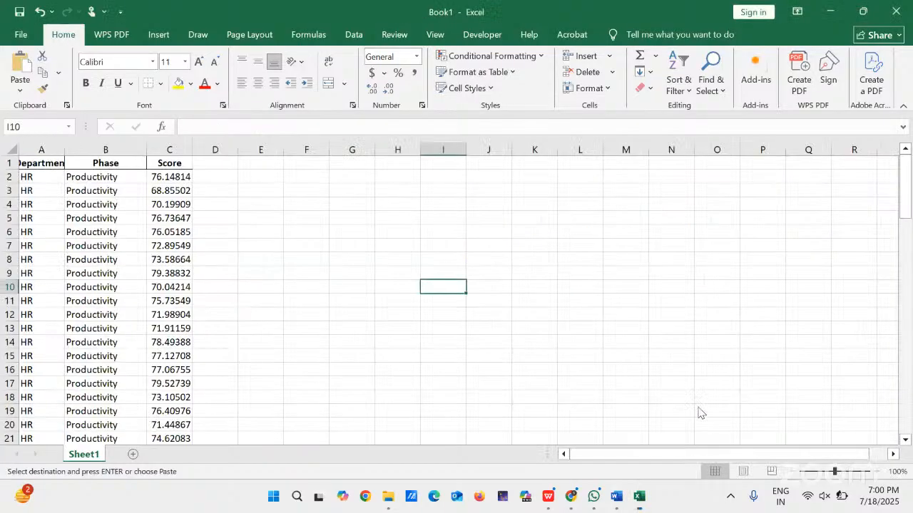
pyautogui.click(301, 177)
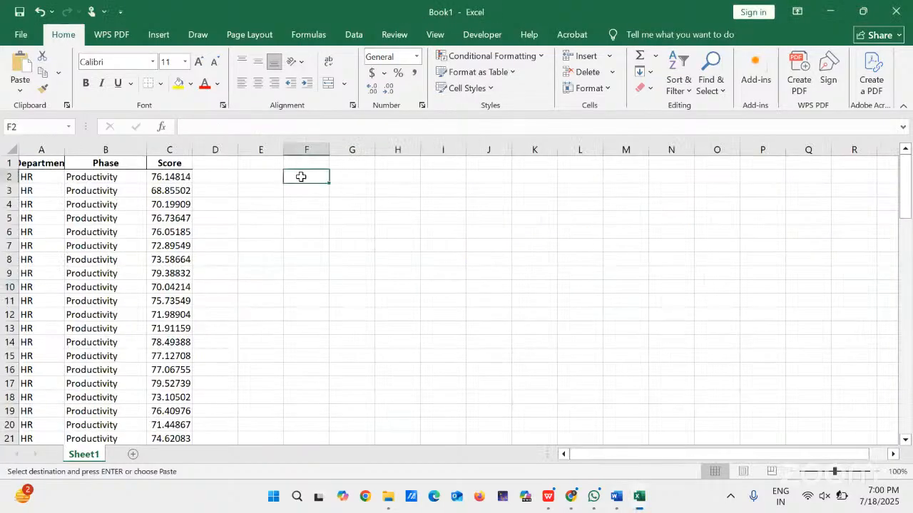
pyautogui.hotkey('ctrl', 'v')
pyautogui.click(275, 174)
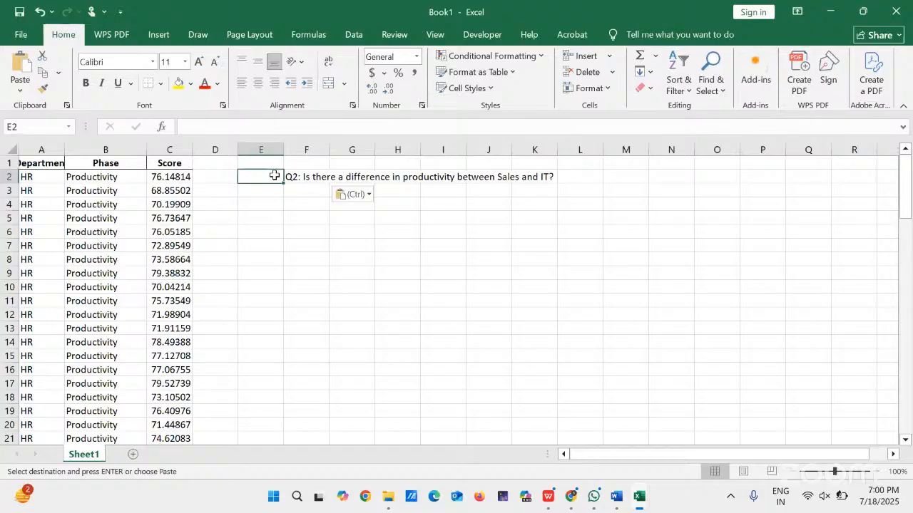
pyautogui.click(305, 202)
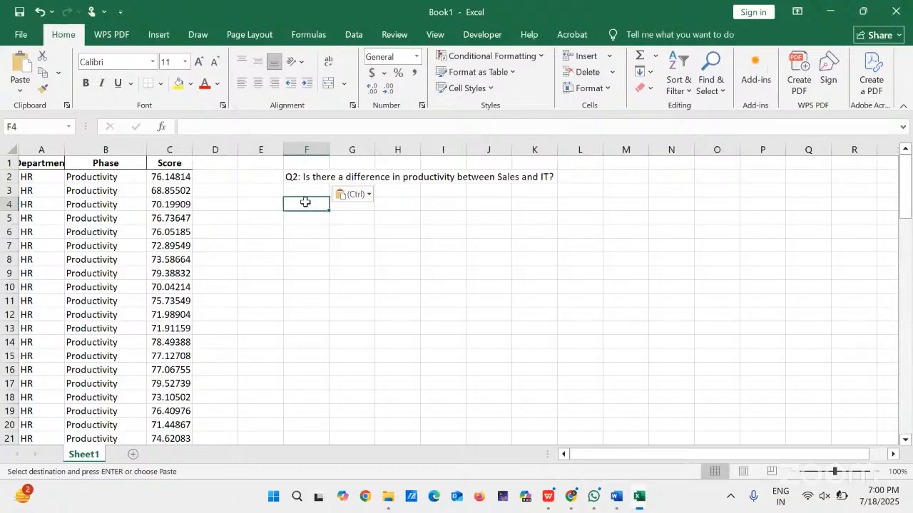
# Copy all Sales and IT rows, A22:C61, from Sheet1 of Book1 into a new worksheet starting at A1
pyautogui.click(876, 471)
pyautogui.click(876, 472)
pyautogui.click(877, 471)
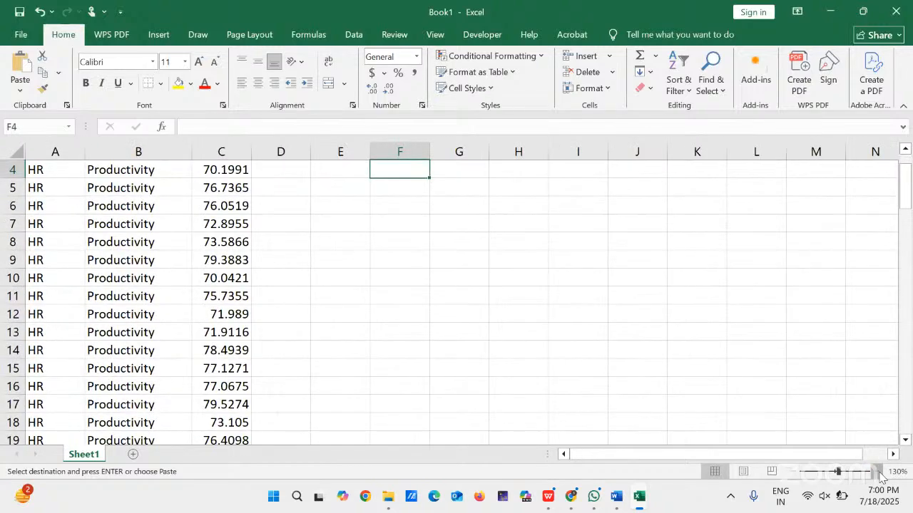
pyautogui.click(876, 471)
pyautogui.moveTo(905, 202); pyautogui.dragTo(905, 162)
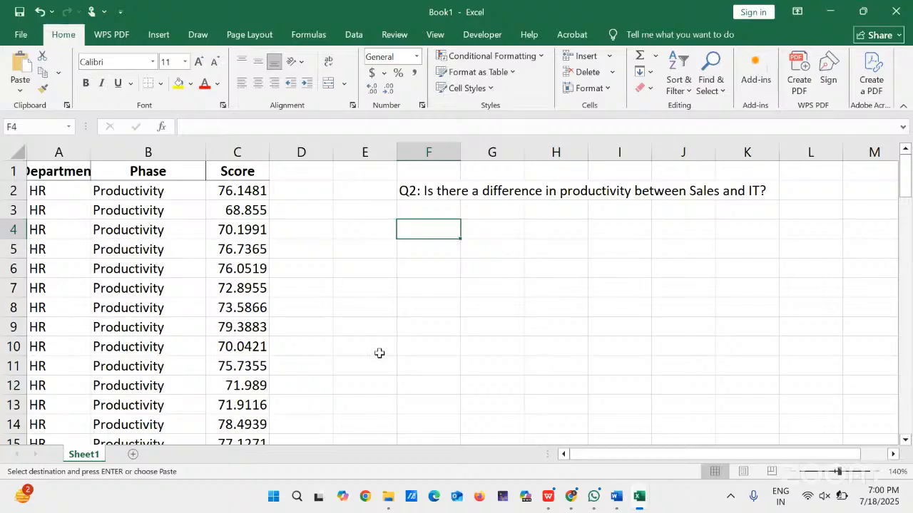
pyautogui.click(904, 440)
pyautogui.moveTo(904, 441); pyautogui.dragTo(905, 442)
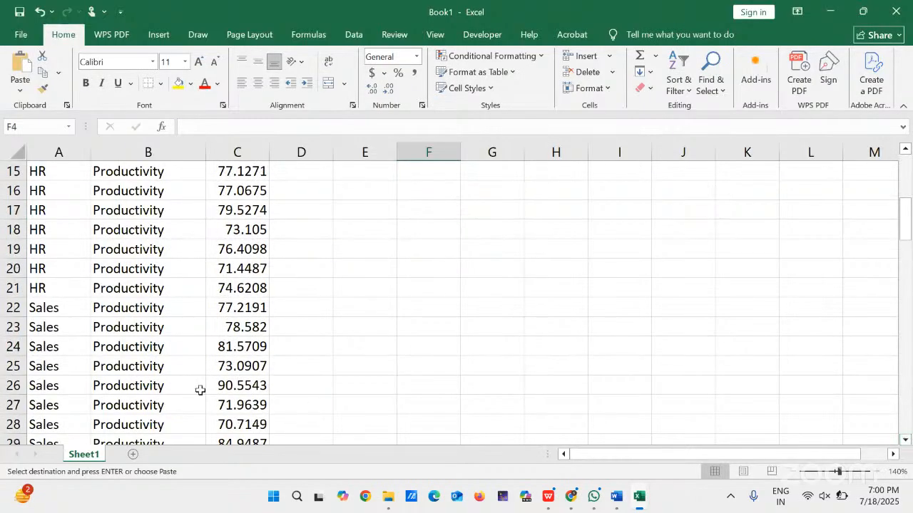
pyautogui.moveTo(55, 307); pyautogui.dragTo(214, 242)
pyautogui.hotkey('ctrl', 'c')
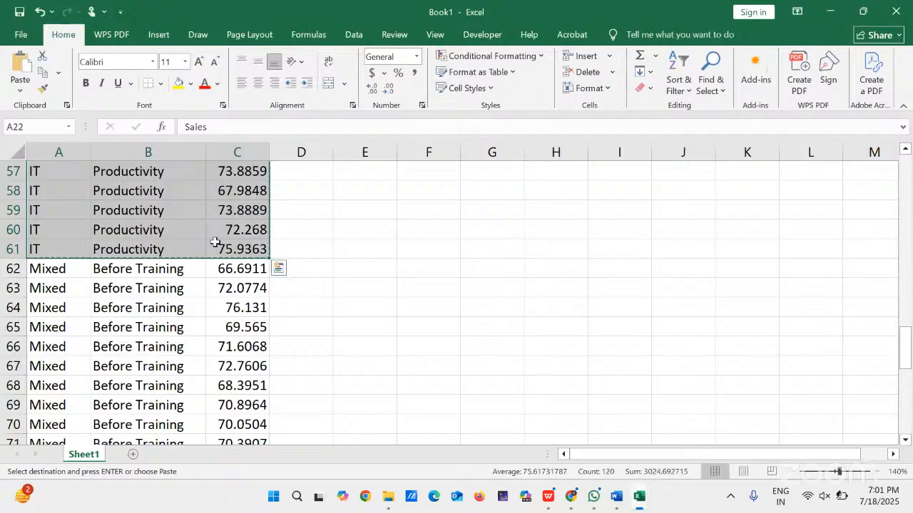
pyautogui.click(132, 455)
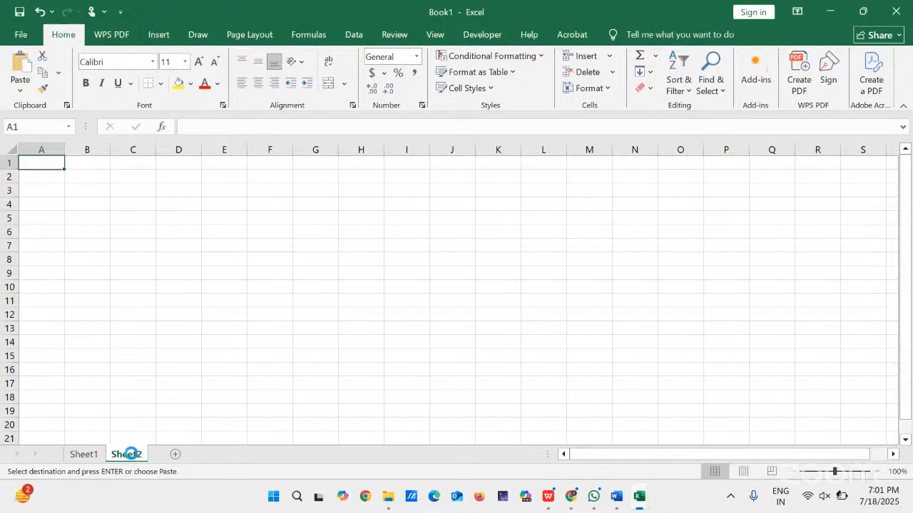
pyautogui.hotkey('ctrl', 'v')
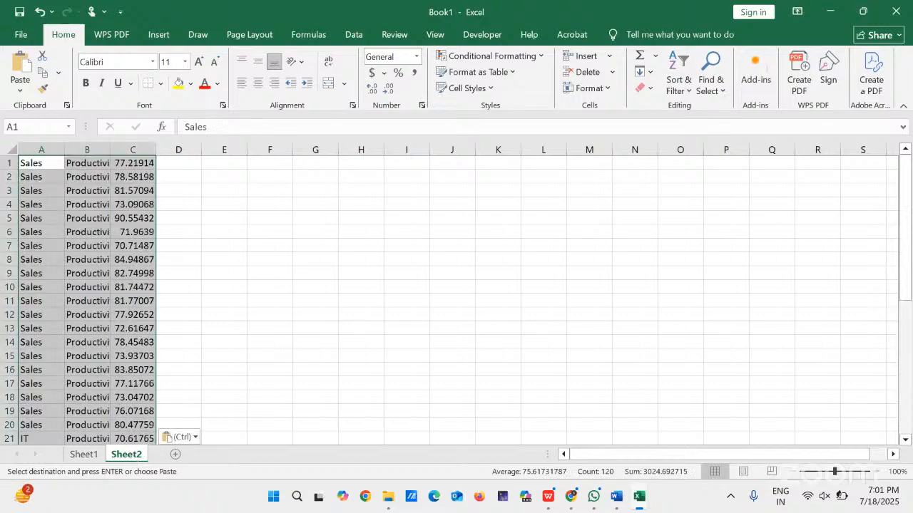
# Move all IT rows, A21:C40, beside the Sales rows so they start at D1
pyautogui.click(282, 277)
pyautogui.moveTo(29, 438); pyautogui.dragTo(134, 438)
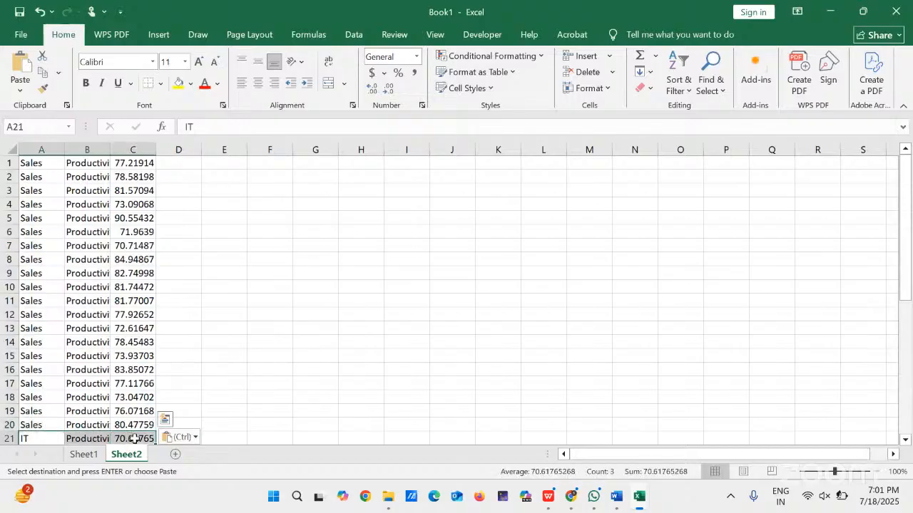
pyautogui.hotkey('ctrl', 'shift', 'Down')
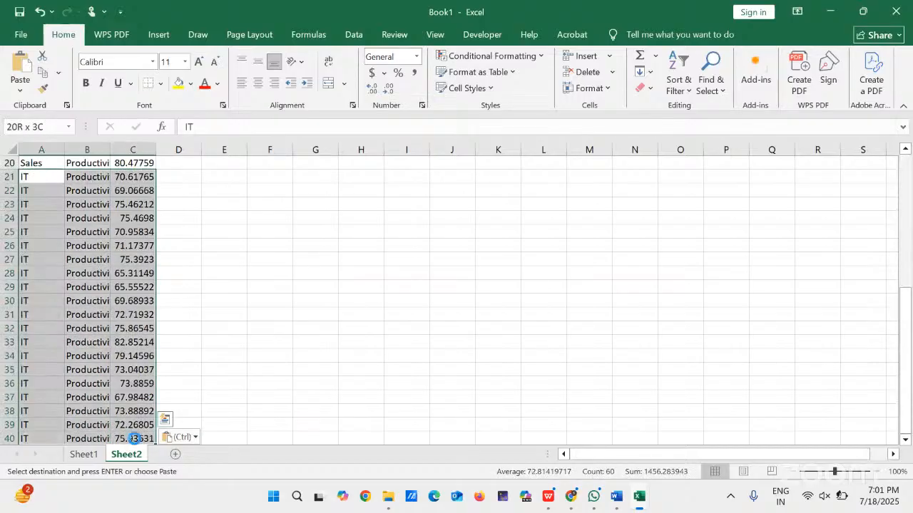
pyautogui.hotkey('ctrl', 'c')
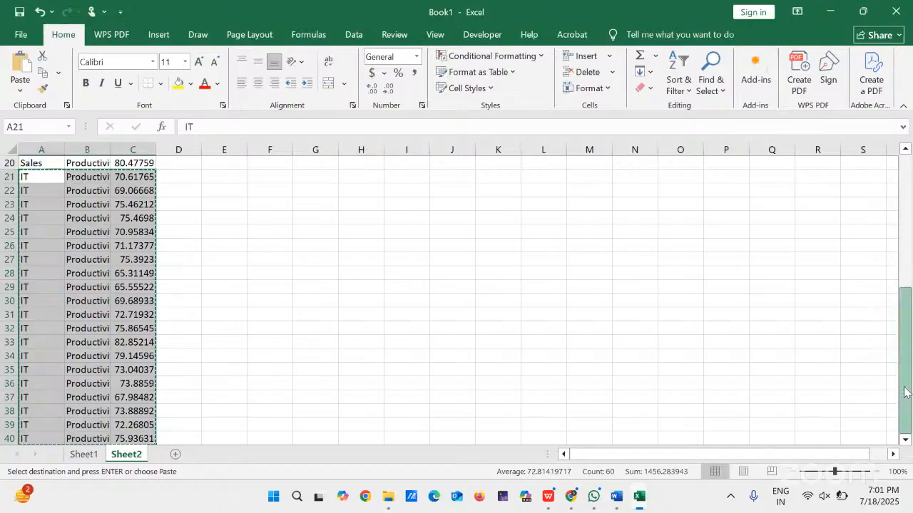
pyautogui.moveTo(904, 391); pyautogui.dragTo(886, 183)
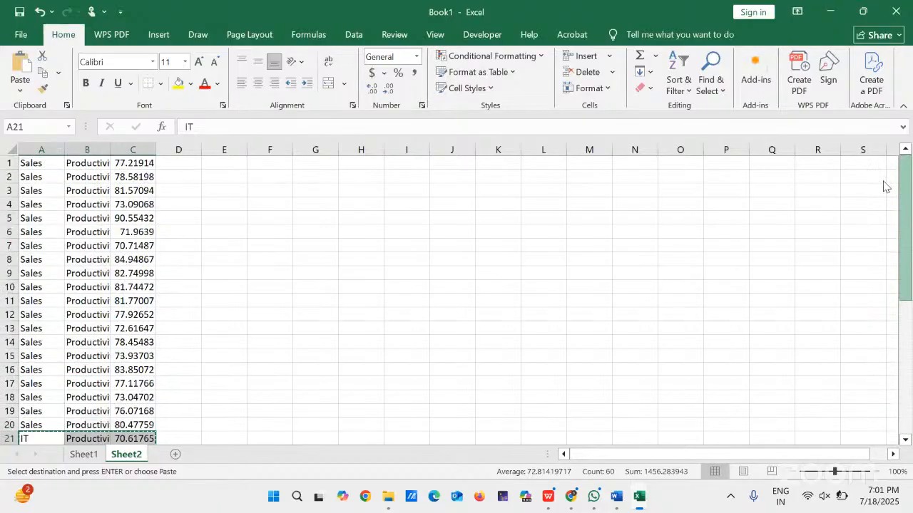
pyautogui.click(190, 164)
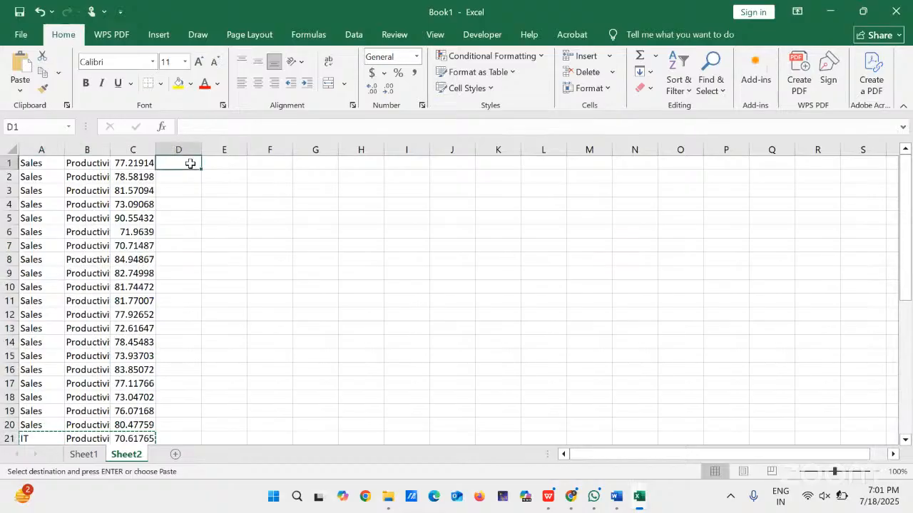
pyautogui.hotkey('ctrl', 'v')
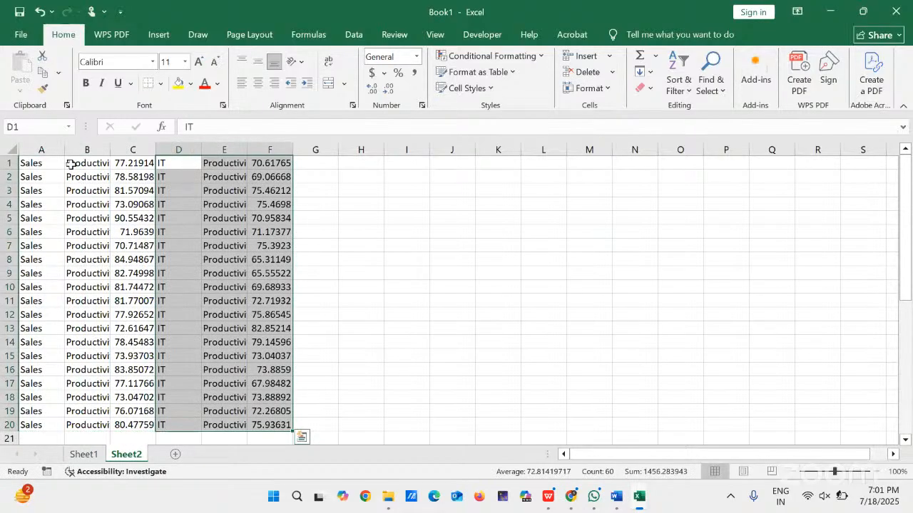
# Insert a blank row above the data and enter the headers Sales_Score in C1 and IT_Score in F1
pyautogui.click(6, 165)
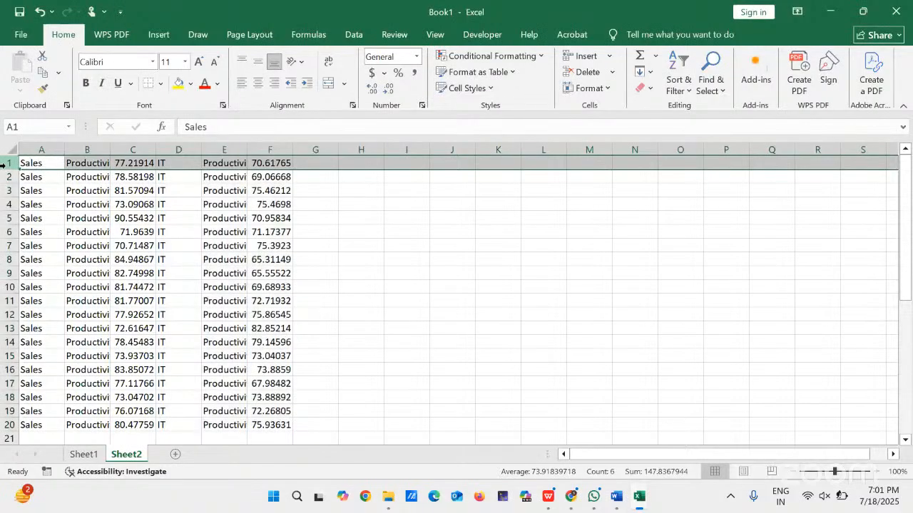
pyautogui.hotkey('ctrl', 'shift', '+')
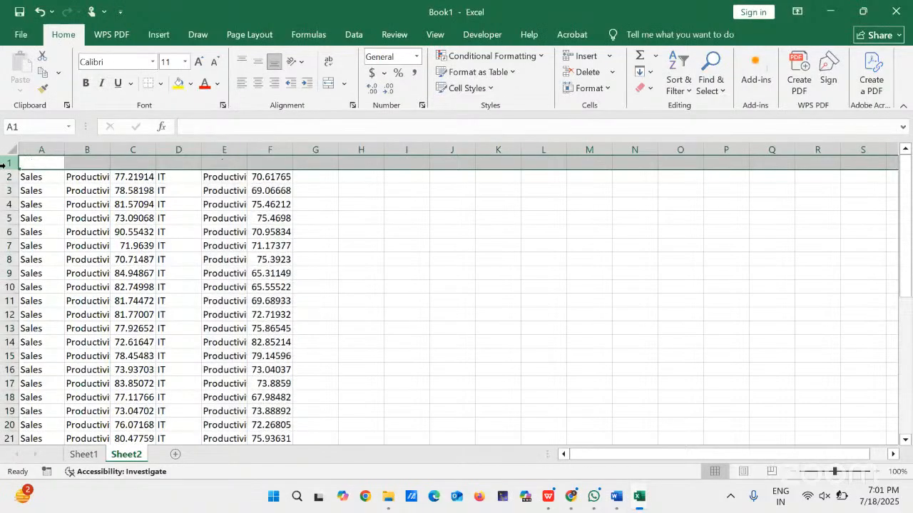
pyautogui.click(141, 163)
pyautogui.write('Sale')
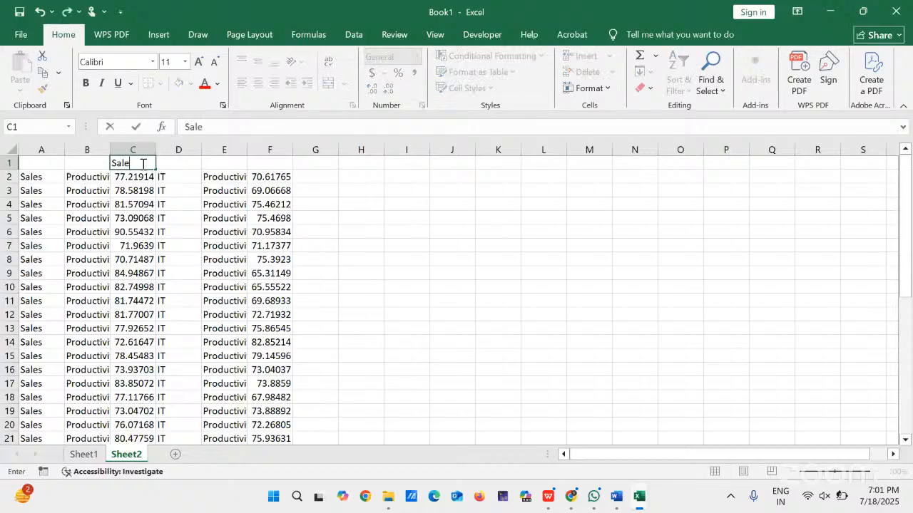
pyautogui.write('s_Score')
pyautogui.press('Tab')
pyautogui.press('Tab')
pyautogui.press('Tab')
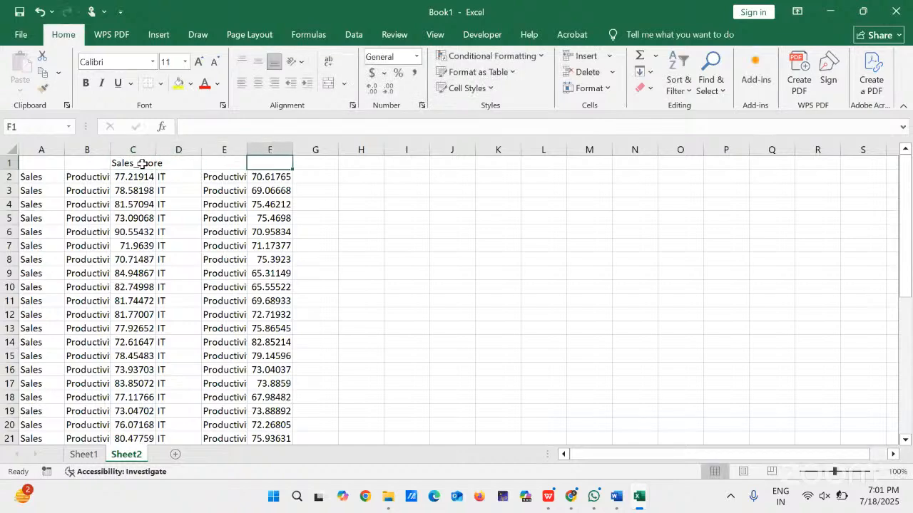
pyautogui.write('IT_')
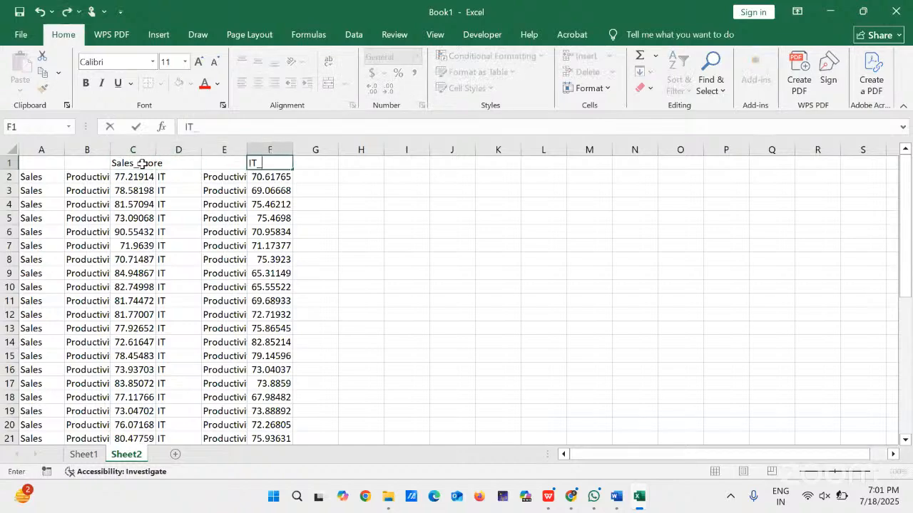
pyautogui.write('Score')
# Delete the department and phase columns of both groups, leaving only the two score columns
pyautogui.moveTo(46, 150); pyautogui.dragTo(76, 153)
pyautogui.hotkey('ctrl', '-')
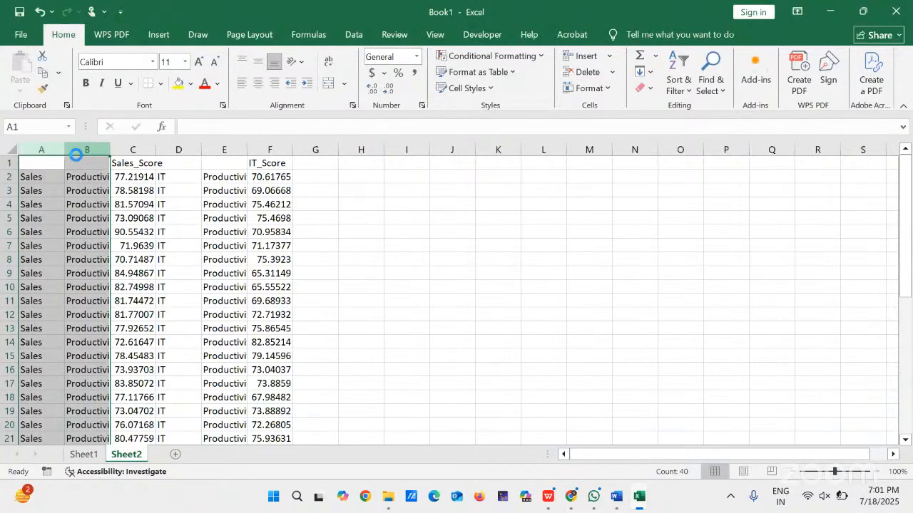
pyautogui.moveTo(98, 150); pyautogui.dragTo(141, 148)
pyautogui.hotkey('ctrl', '-')
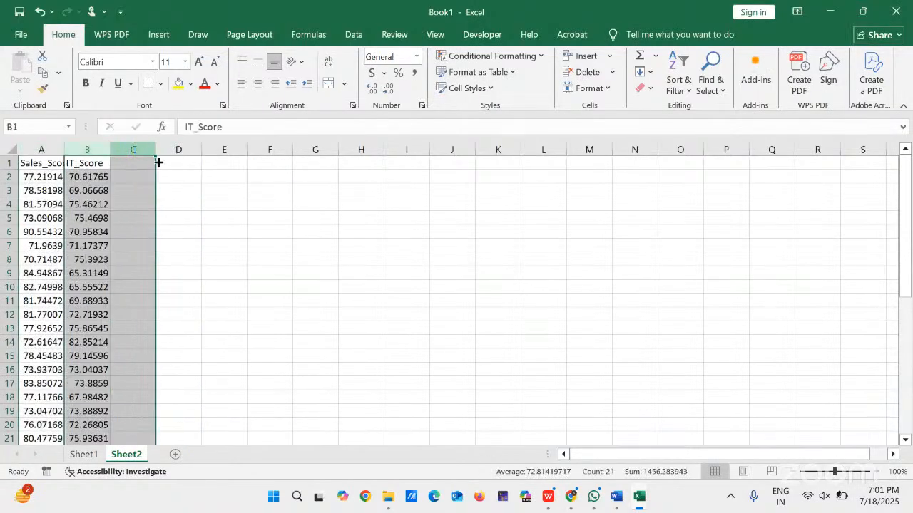
pyautogui.click(278, 248)
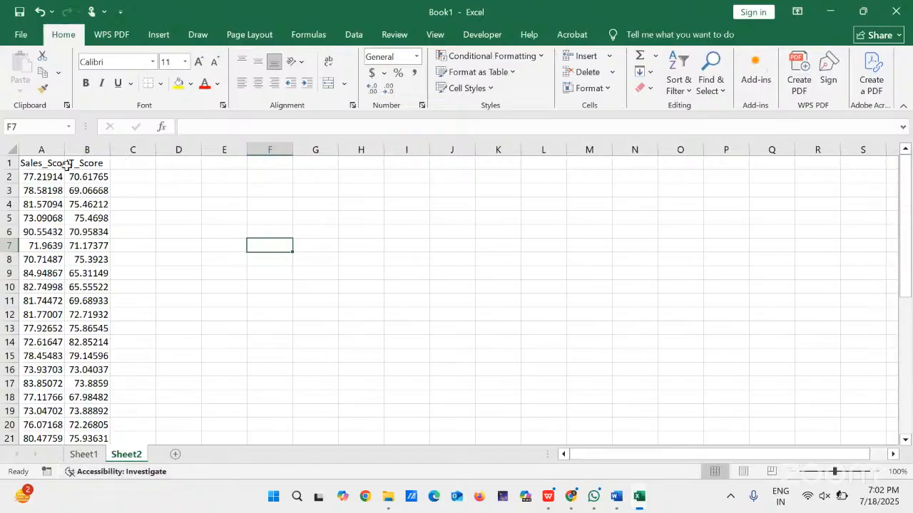
# Make the Sales_Score and IT_Score headers bold and widen columns A and B to fit their contents
pyautogui.moveTo(44, 163); pyautogui.dragTo(83, 164)
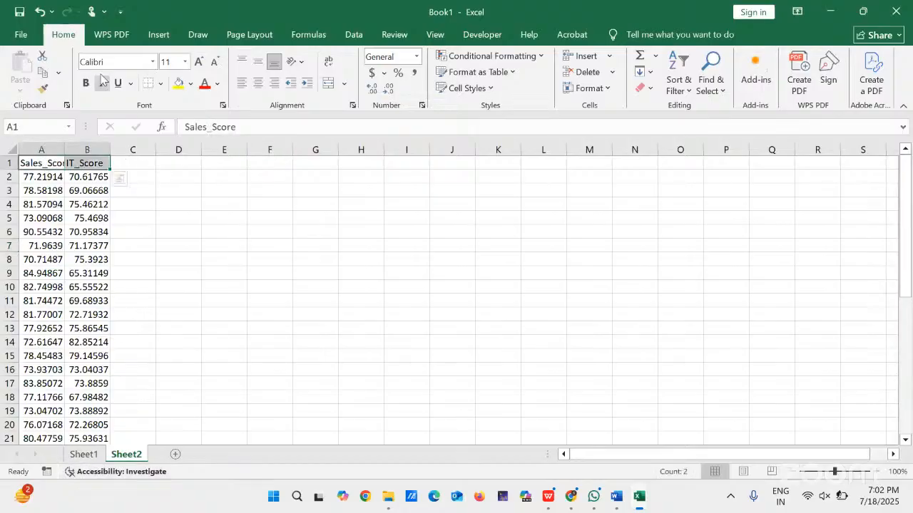
pyautogui.click(86, 83)
pyautogui.click(166, 222)
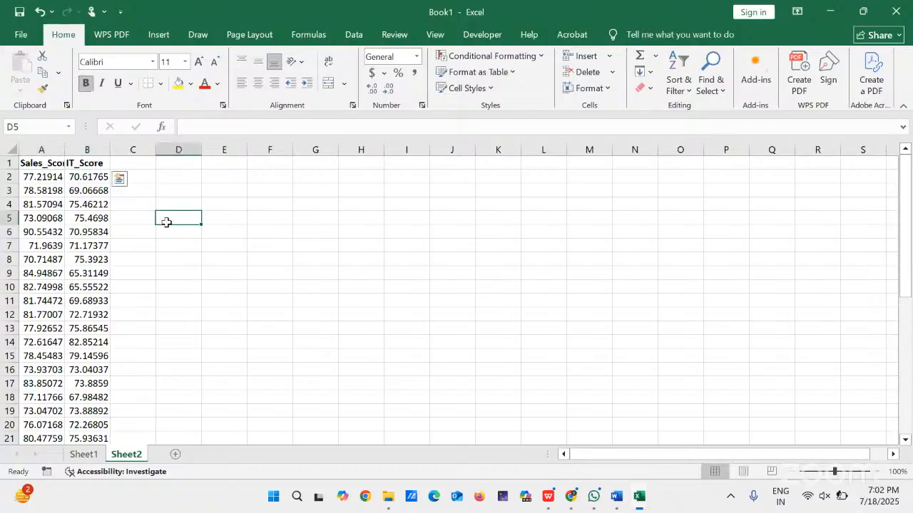
pyautogui.moveTo(64, 149); pyautogui.dragTo(151, 152)
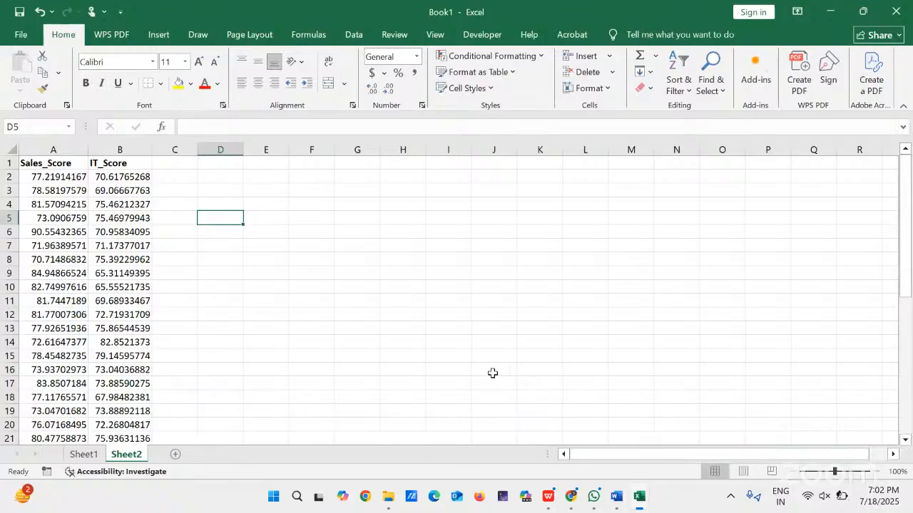
# Enter the heading "Hypothesis:" in cell D1 of Sheet2
pyautogui.press('XF86MonBrightnessDown')
pyautogui.click(879, 472)
pyautogui.click(879, 472)
pyautogui.click(879, 471)
pyautogui.click(881, 472)
pyautogui.click(880, 472)
pyautogui.click(880, 472)
pyautogui.click(881, 472)
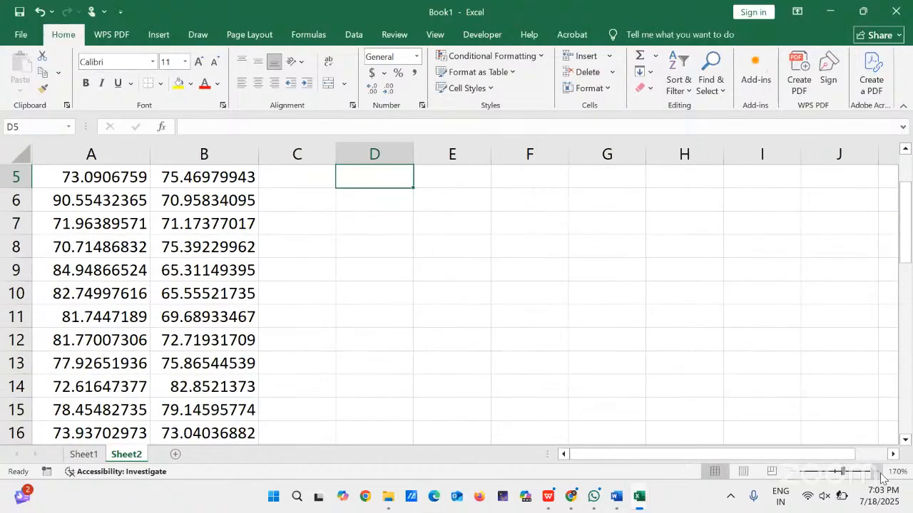
pyautogui.press('Up')
pyautogui.press('Up')
pyautogui.press('Up')
pyautogui.press('Up')
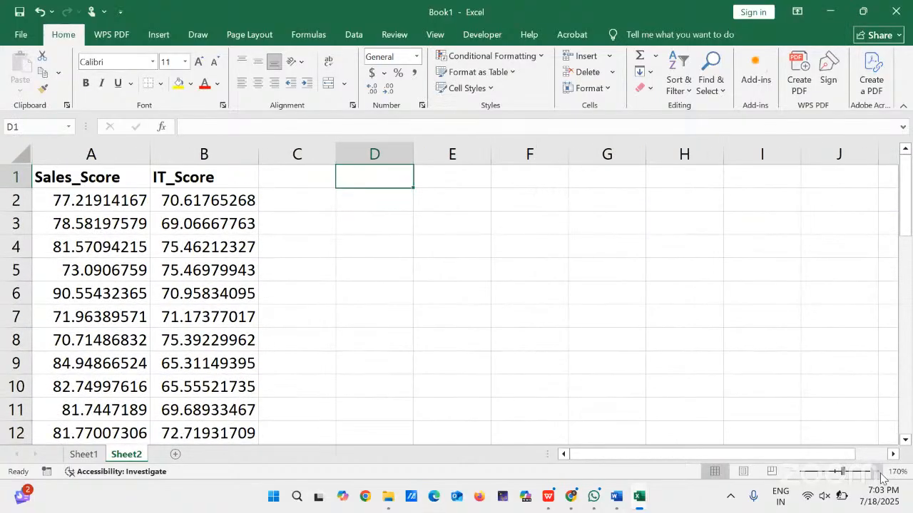
pyautogui.write('H')
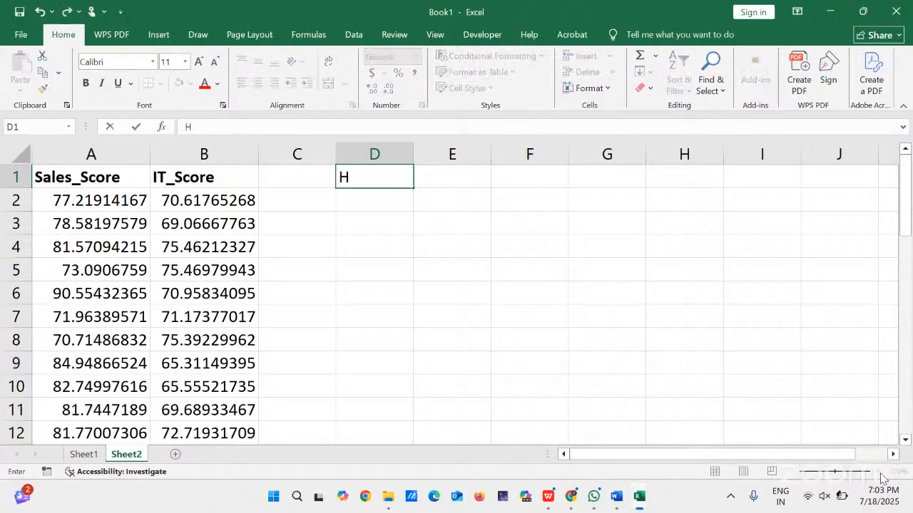
pyautogui.write('yo')
pyautogui.press('BackSpace')
pyautogui.write('pothesis:')
pyautogui.press('Return')
# Write "H0: there is no significant difference" in cell D2 as the start of the null hypothesis
pyautogui.write('H0: ')
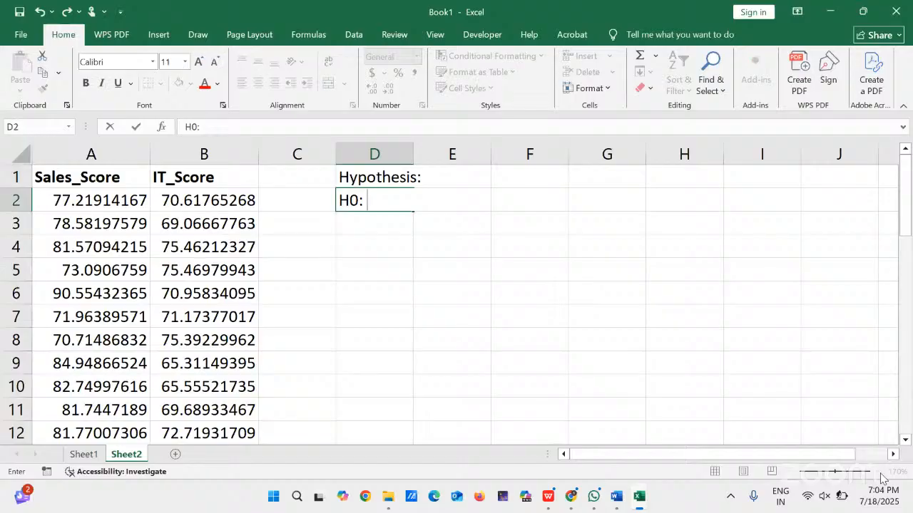
pyautogui.write('there is no significany')
pyautogui.press('BackSpace')
pyautogui.write('t difference')
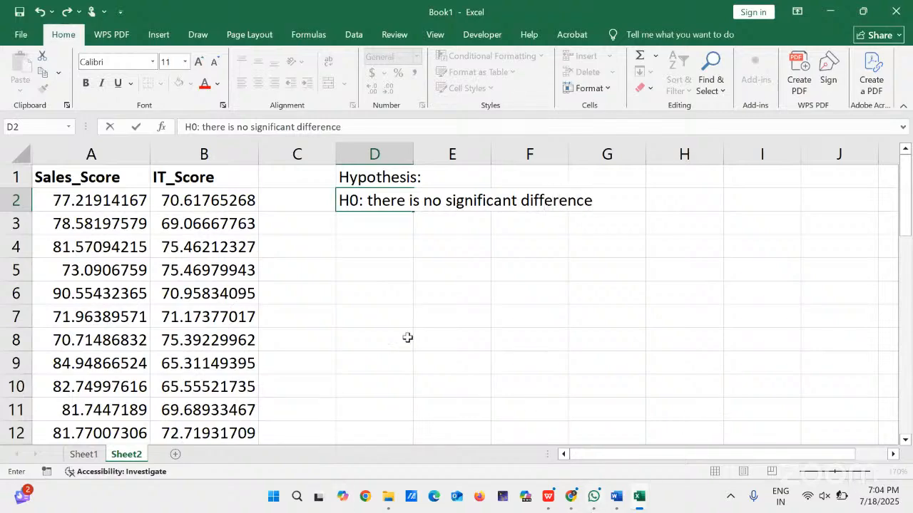
# Copy "in productivity between Sales and IT" from the Q2 question in Sheet1 and append it to the null hypothesis in D2 of Sheet2
pyautogui.click(90, 459)
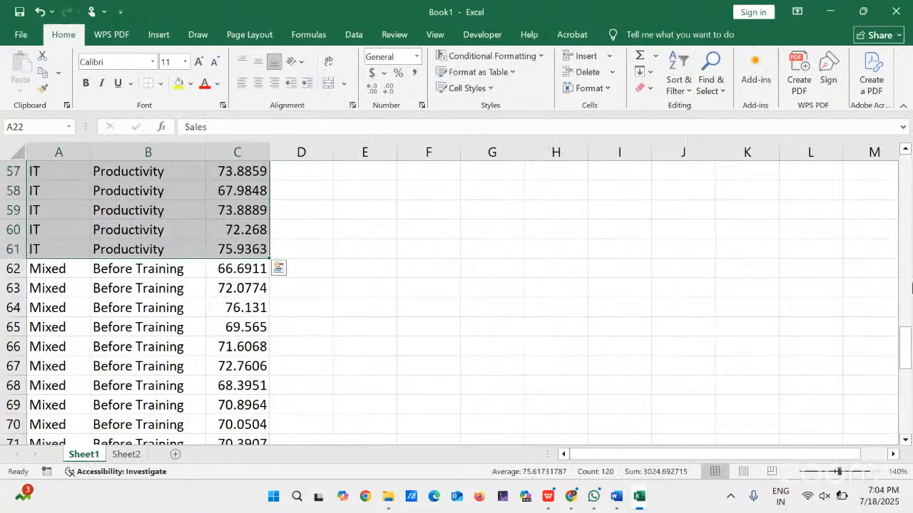
pyautogui.moveTo(903, 356); pyautogui.dragTo(869, 152)
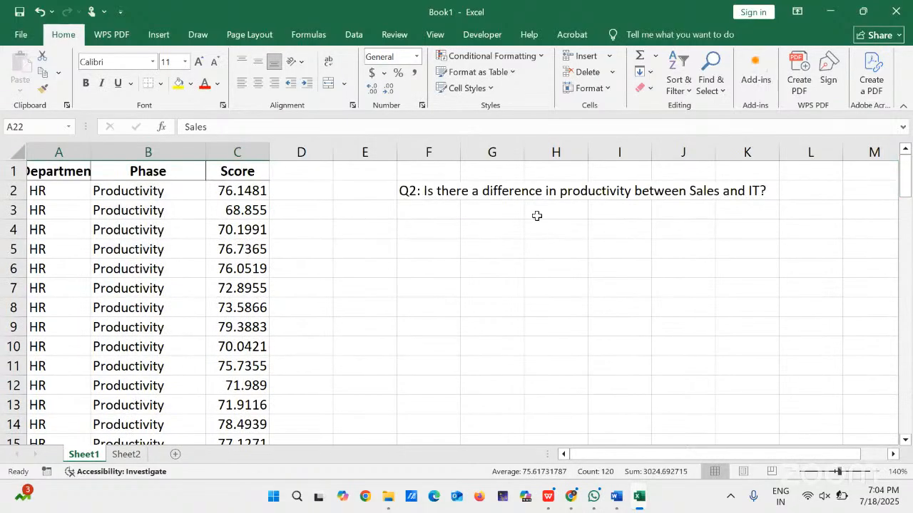
pyautogui.click(402, 190)
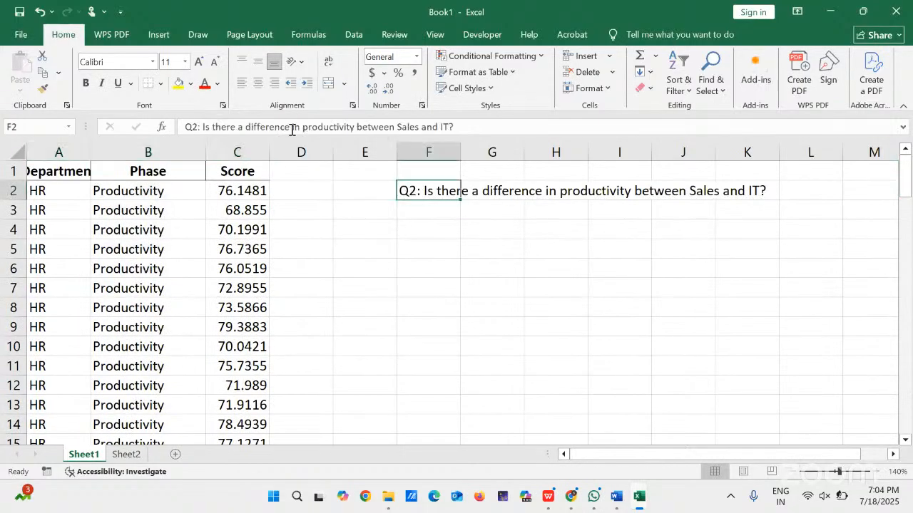
pyautogui.press('F2')
pyautogui.moveTo(292, 127); pyautogui.dragTo(452, 130)
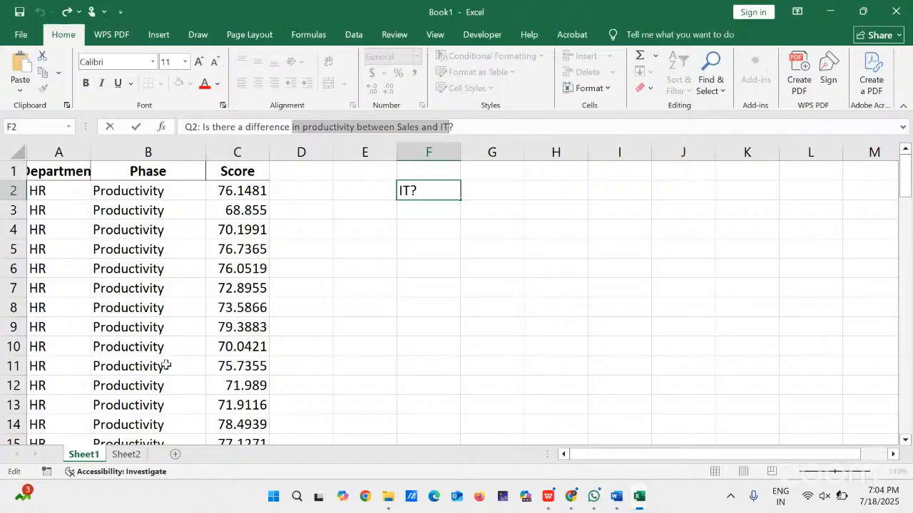
pyautogui.click(124, 455)
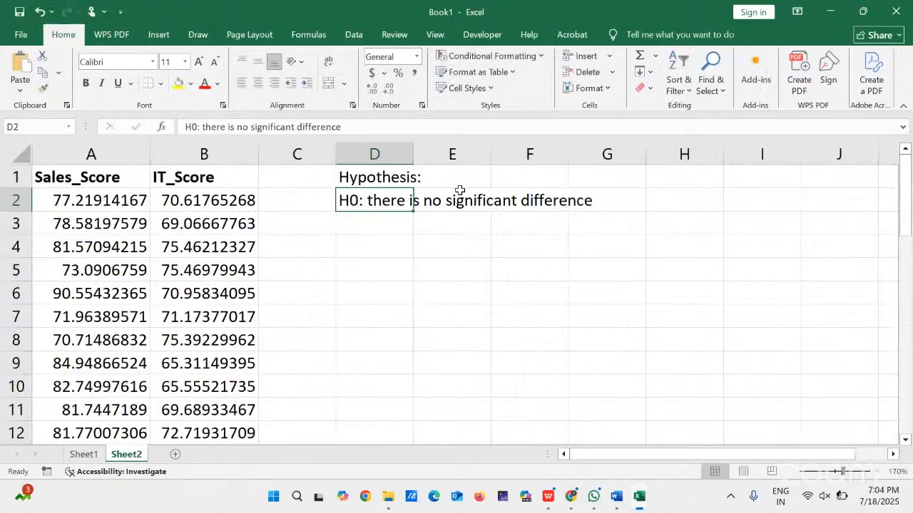
pyautogui.click(363, 128)
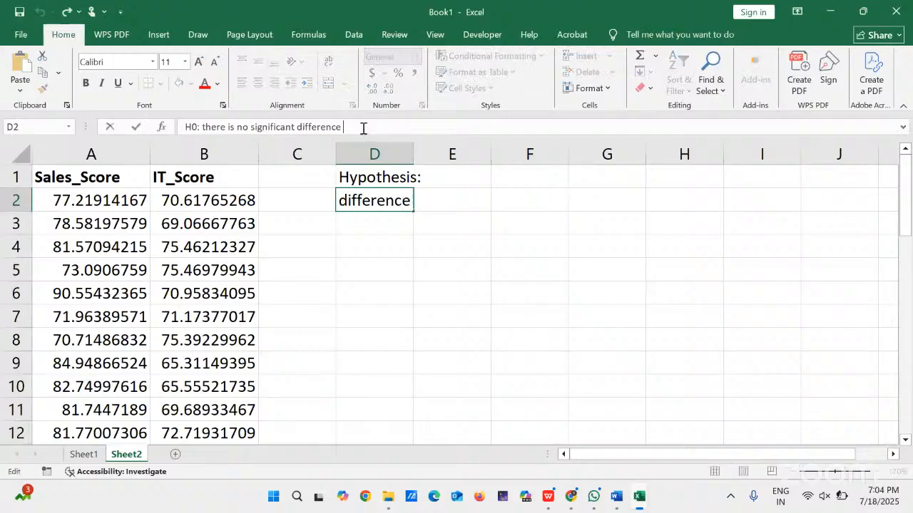
pyautogui.write('in productivity between Sales and IT')
pyautogui.click(377, 268)
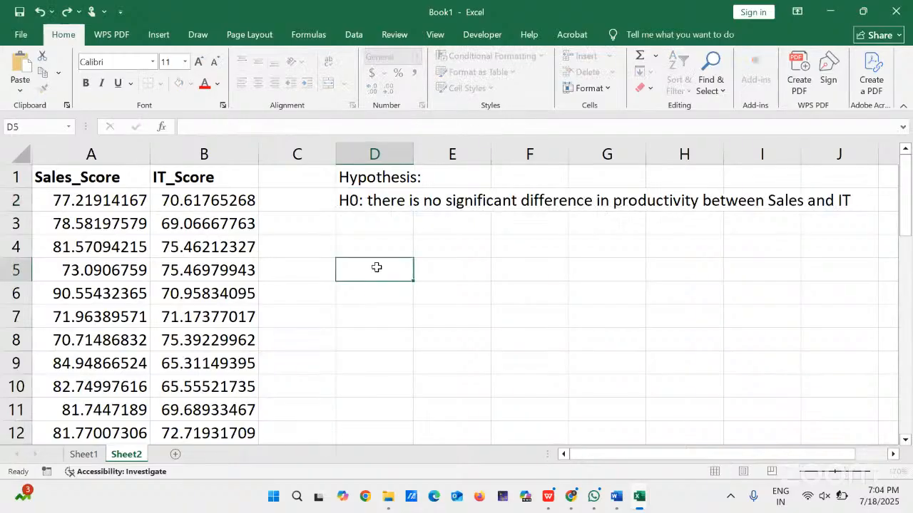
# Copy the null hypothesis from cell D2 into cell D3
pyautogui.click(350, 200)
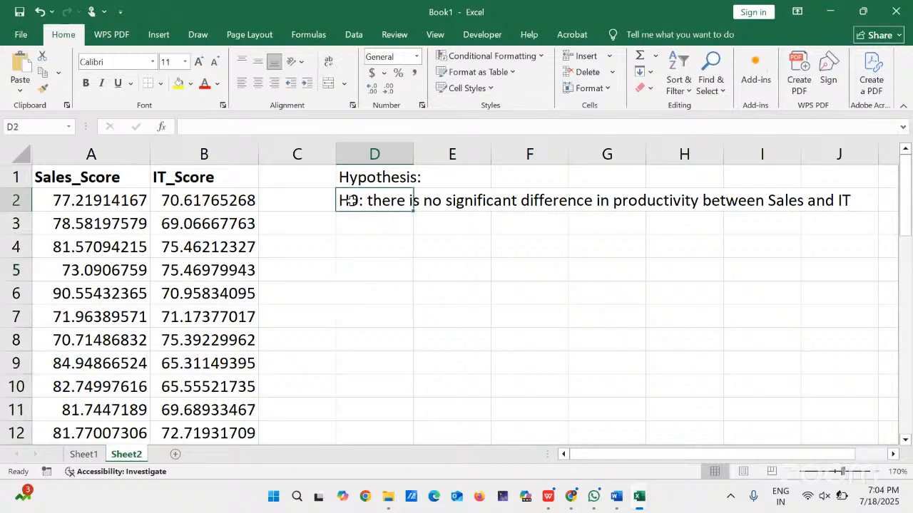
pyautogui.hotkey('ctrl', 'c')
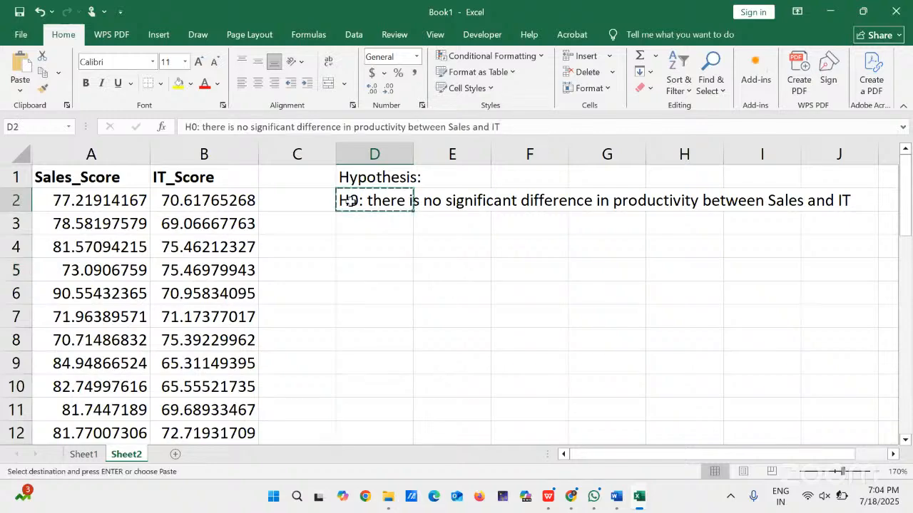
pyautogui.click(366, 246)
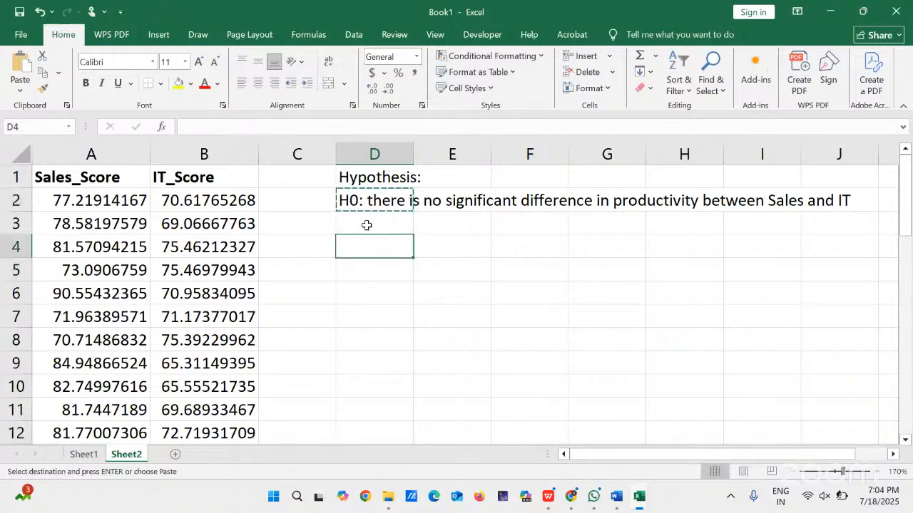
pyautogui.click(367, 225)
pyautogui.hotkey('ctrl', 'v')
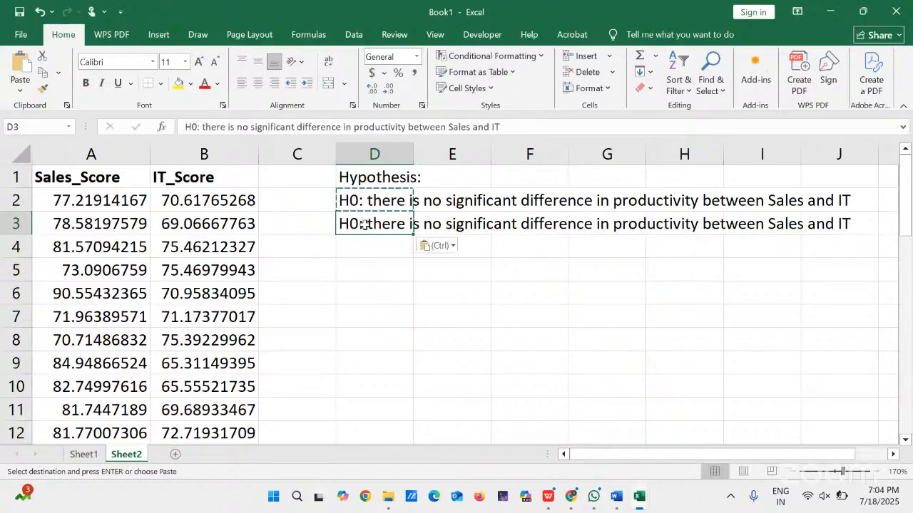
pyautogui.press('Escape')
# Relabel the copied hypothesis in cell D3 as H1
pyautogui.click(190, 126)
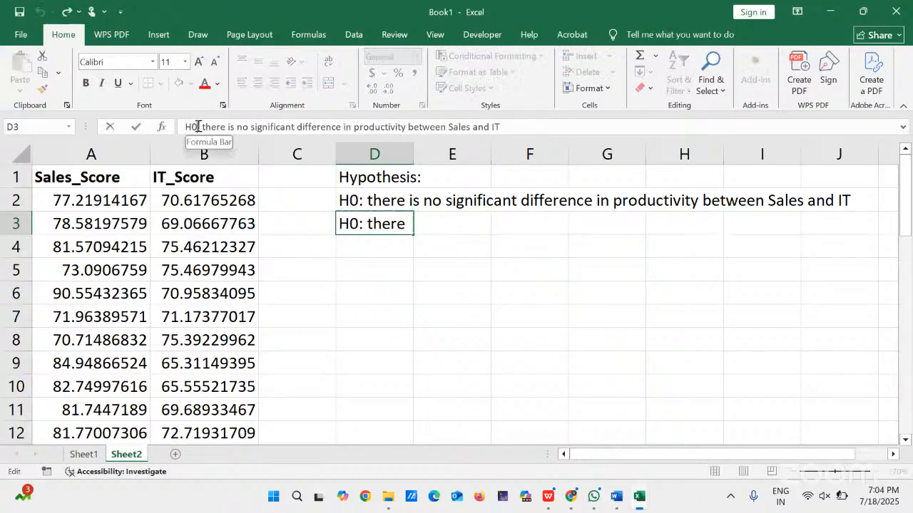
pyautogui.press('Delete')
pyautogui.write('`1')
pyautogui.press('BackSpace')
pyautogui.press('BackSpace')
pyautogui.write('1')
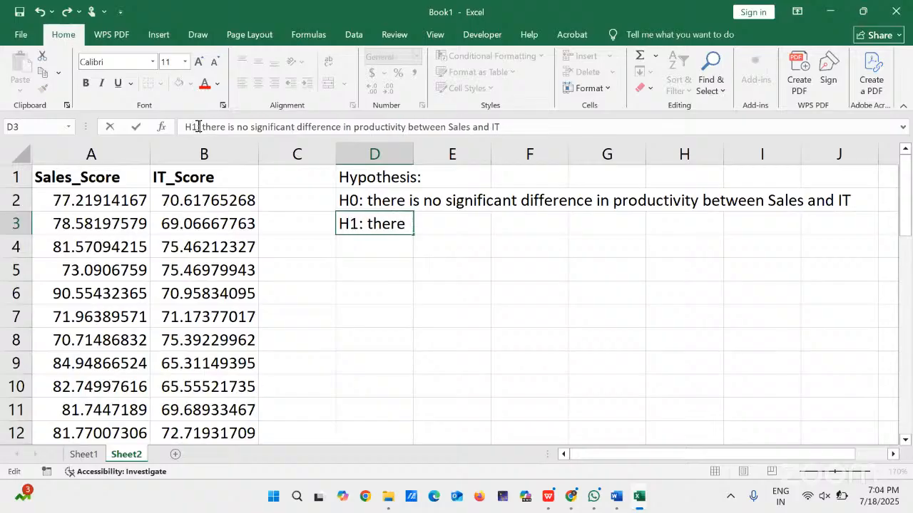
# Remove the word "no" from the H1 statement in cell D3 so it reads "there is significant difference"
pyautogui.press('Right')
pyautogui.press('Right')
pyautogui.press('Right')
pyautogui.press('Right')
pyautogui.press('Right')
pyautogui.press('Right')
pyautogui.press('Right')
pyautogui.press('Right')
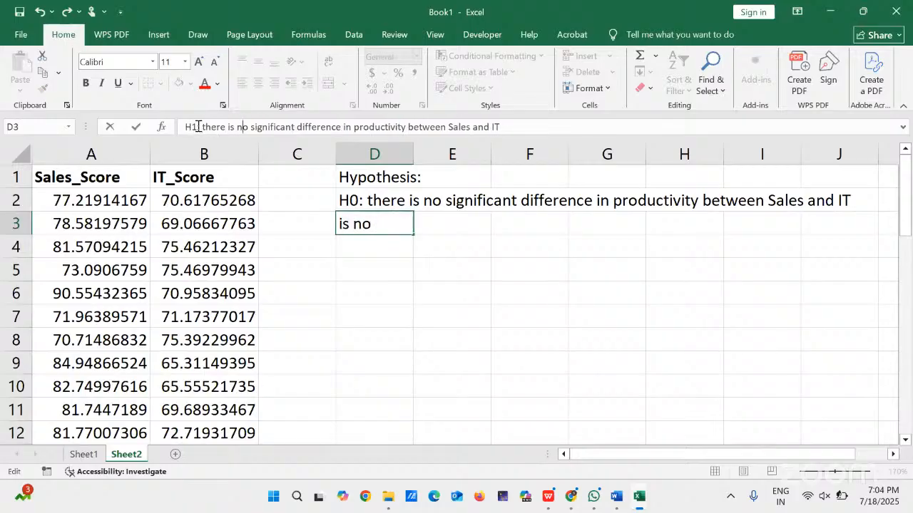
pyautogui.press('BackSpace')
pyautogui.press('BackSpace')
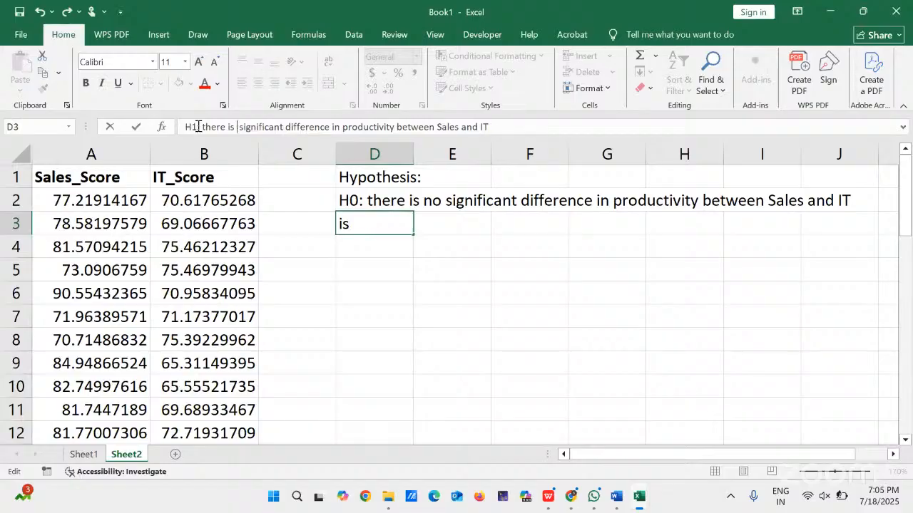
pyautogui.press('BackSpace')
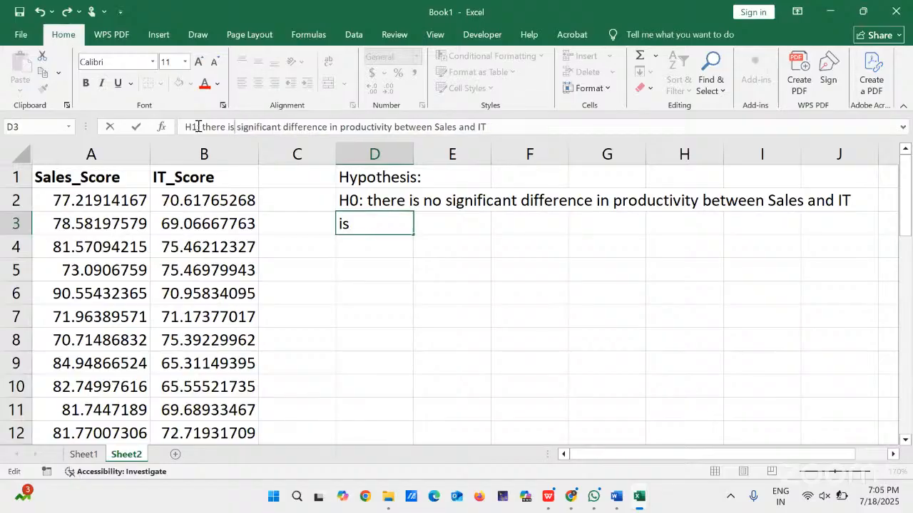
# Enter the heading "Statistical test:" in cell D5
pyautogui.click(393, 267)
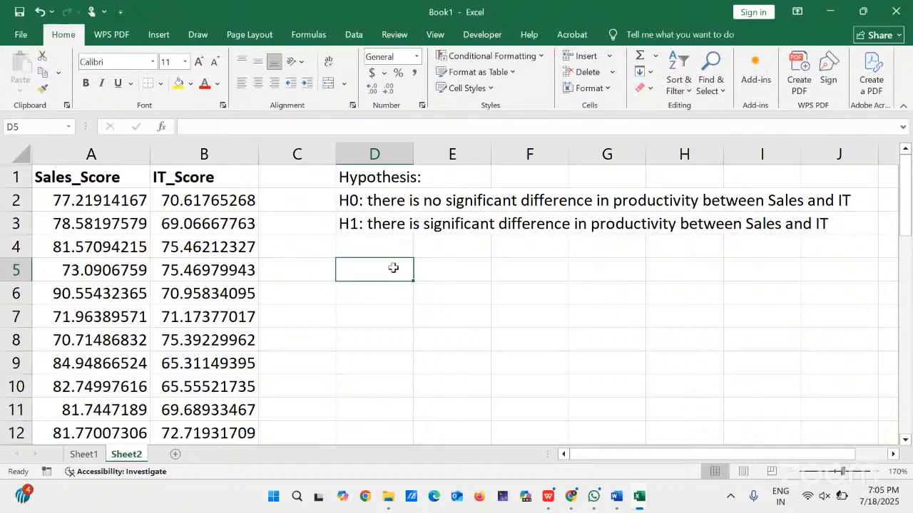
pyautogui.write('Stati')
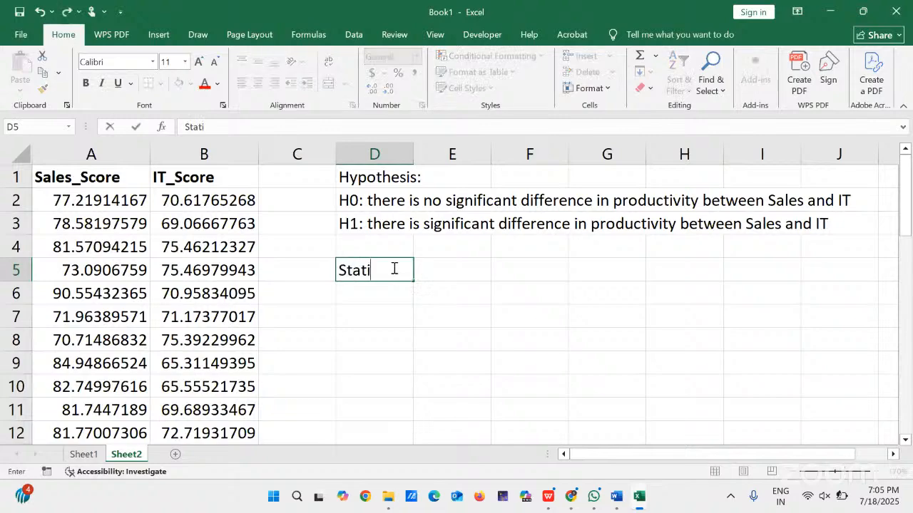
pyautogui.write('stical test:')
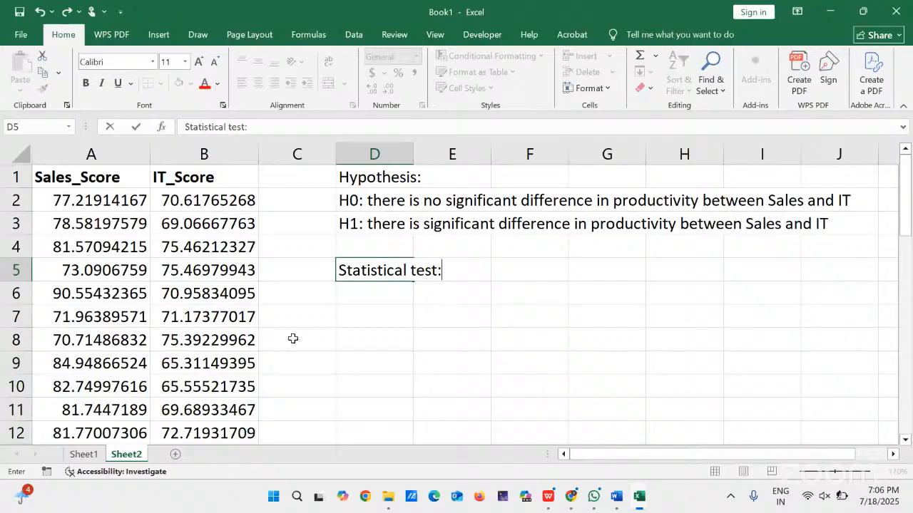
pyautogui.click(303, 360)
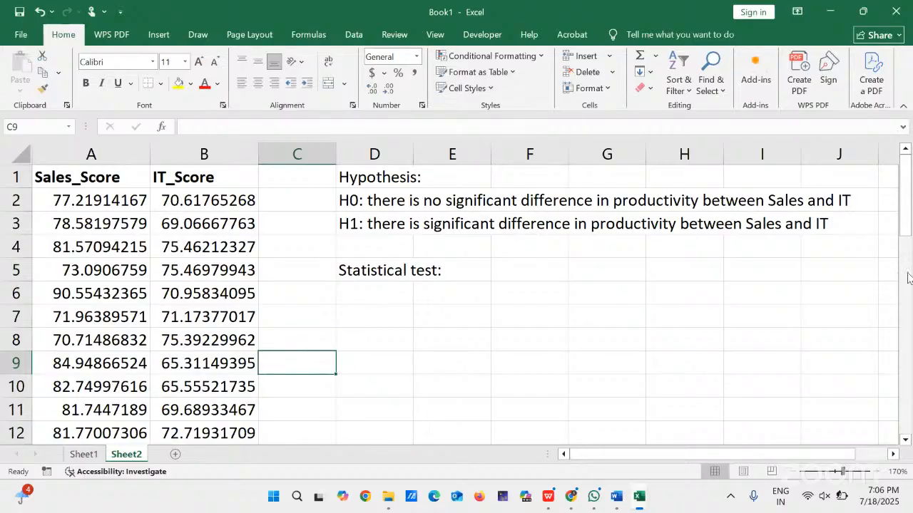
# Calculate the skewness of the Sales scores in cell A23 with =SKEW(A2:A21)
pyautogui.moveTo(908, 219); pyautogui.dragTo(908, 341)
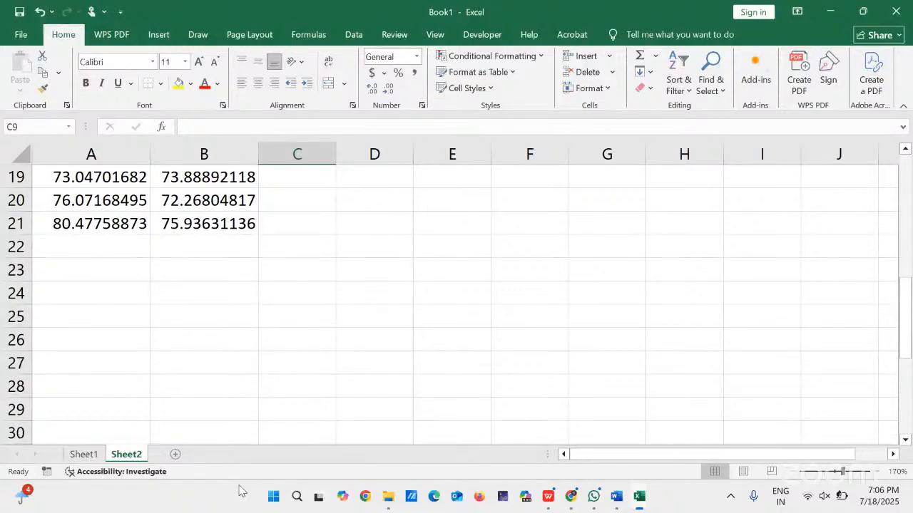
pyautogui.click(60, 275)
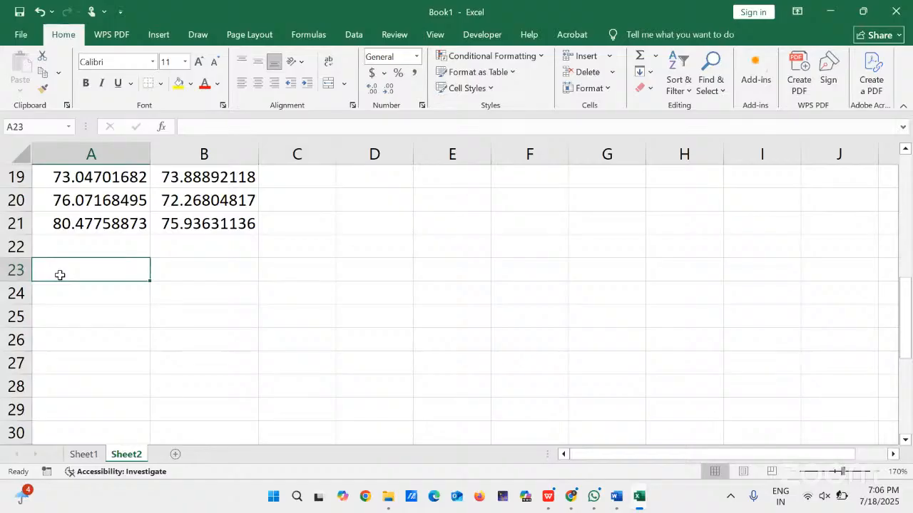
pyautogui.write('=')
pyautogui.write('skew')
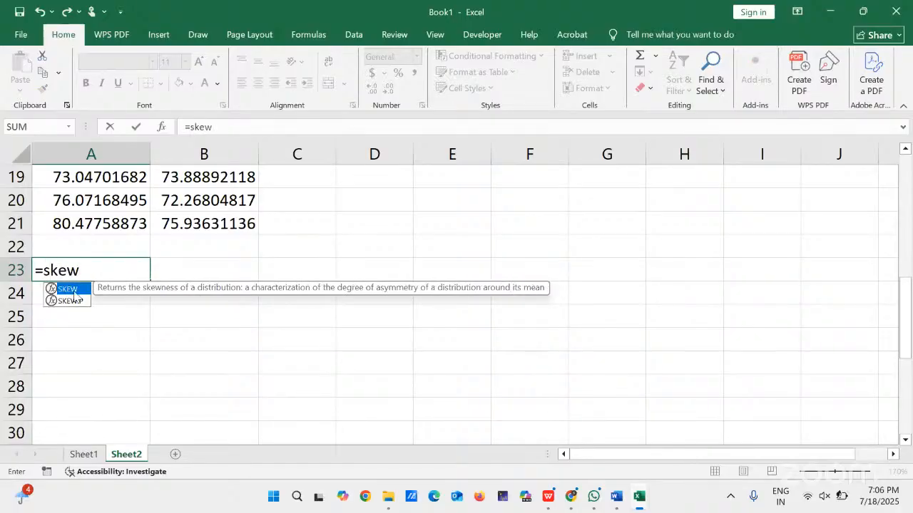
pyautogui.doubleClick(75, 292)
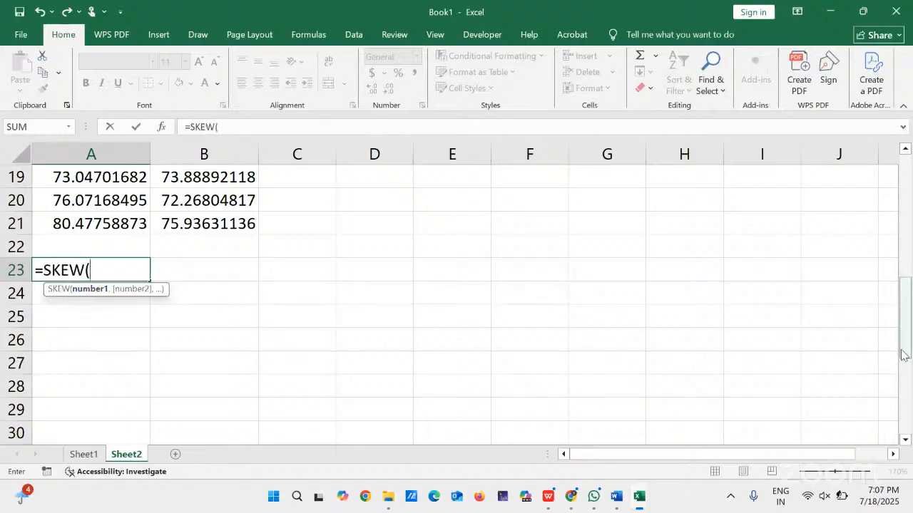
pyautogui.moveTo(904, 348); pyautogui.dragTo(904, 224)
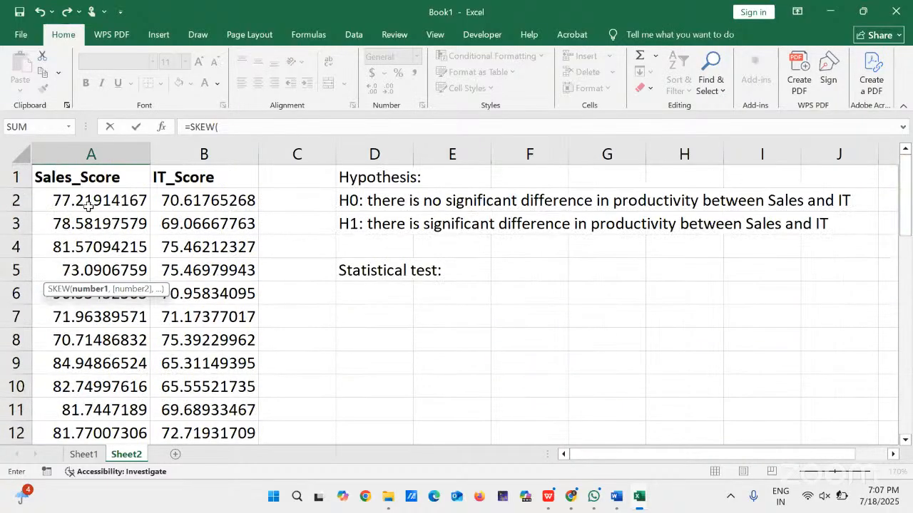
pyautogui.moveTo(88, 203); pyautogui.dragTo(92, 387)
pyautogui.write(')')
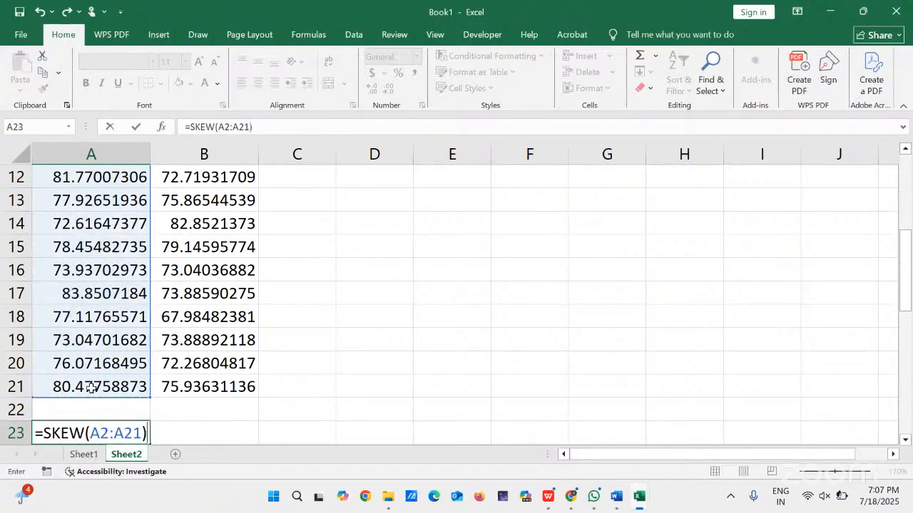
pyautogui.press('Return')
# Fill the skewness formula from A23 across to B23 for the IT scores
pyautogui.click(103, 410)
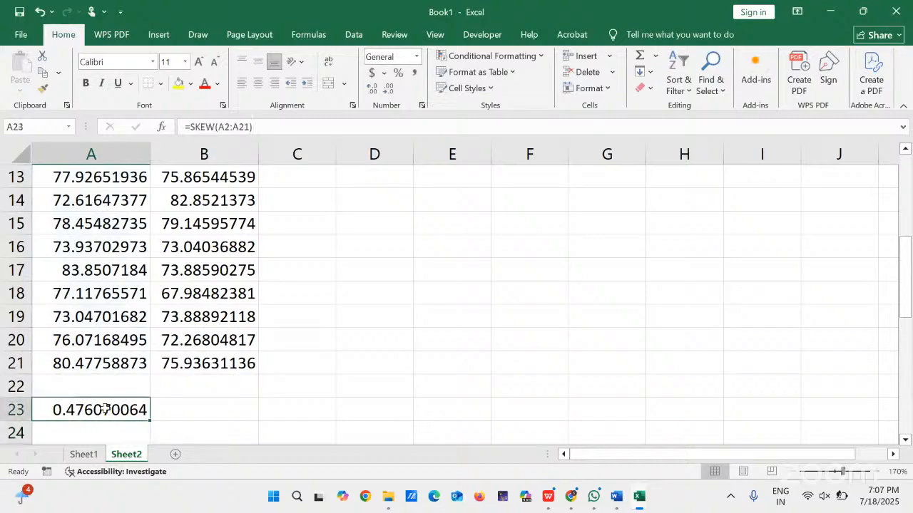
pyautogui.moveTo(150, 425); pyautogui.dragTo(224, 411)
pyautogui.click(388, 358)
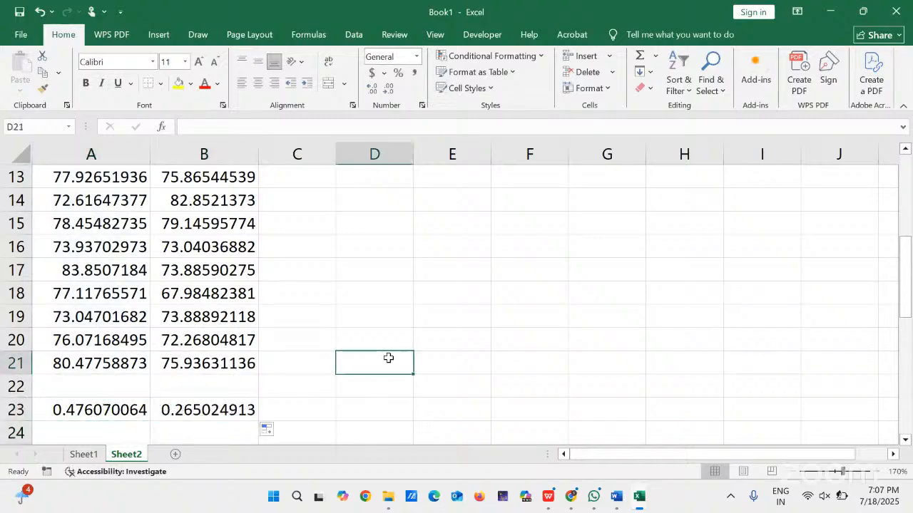
# Try to enter the skewness range "-0.5 to 0.5" in cell D23
pyautogui.click(439, 314)
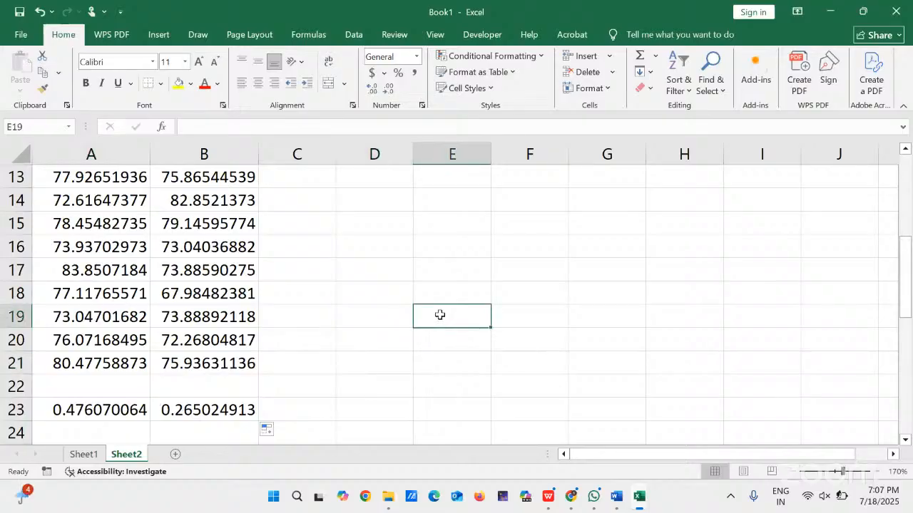
pyautogui.click(395, 412)
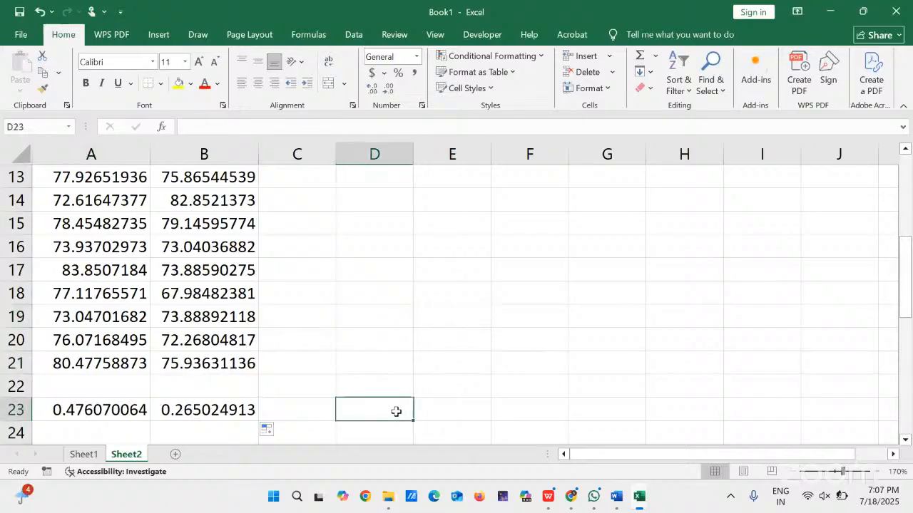
pyautogui.write('-0.5')
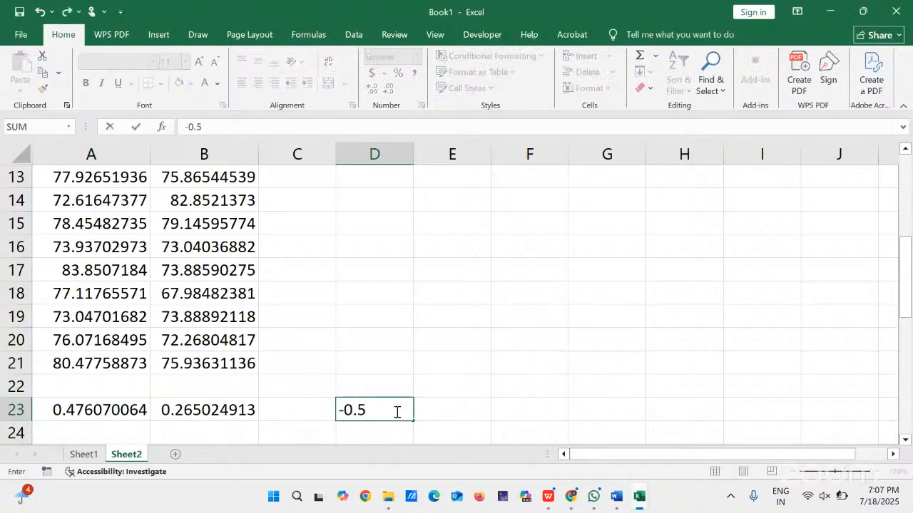
pyautogui.write(' t')
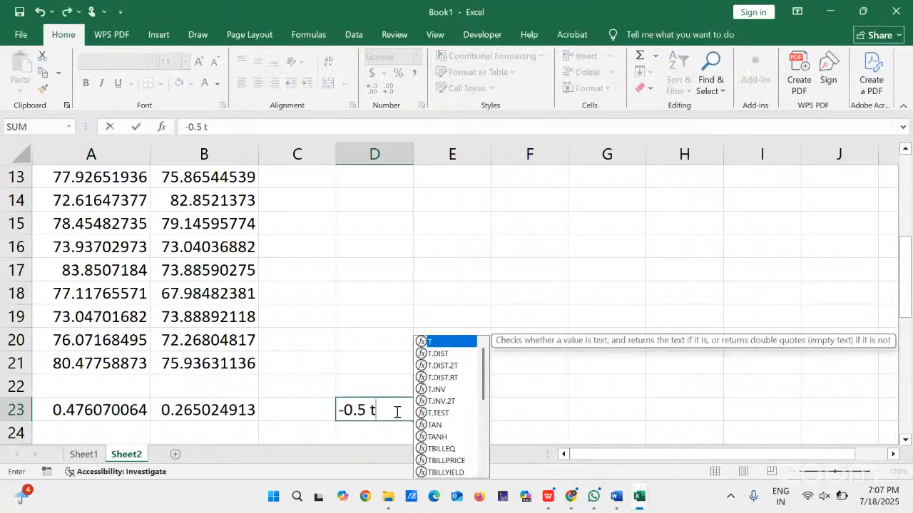
pyautogui.write('o 0.5')
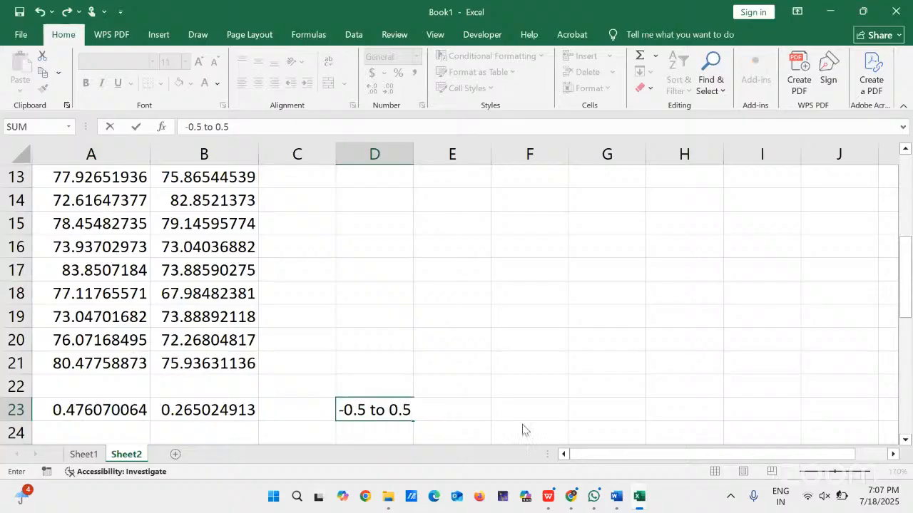
pyautogui.press('Return')
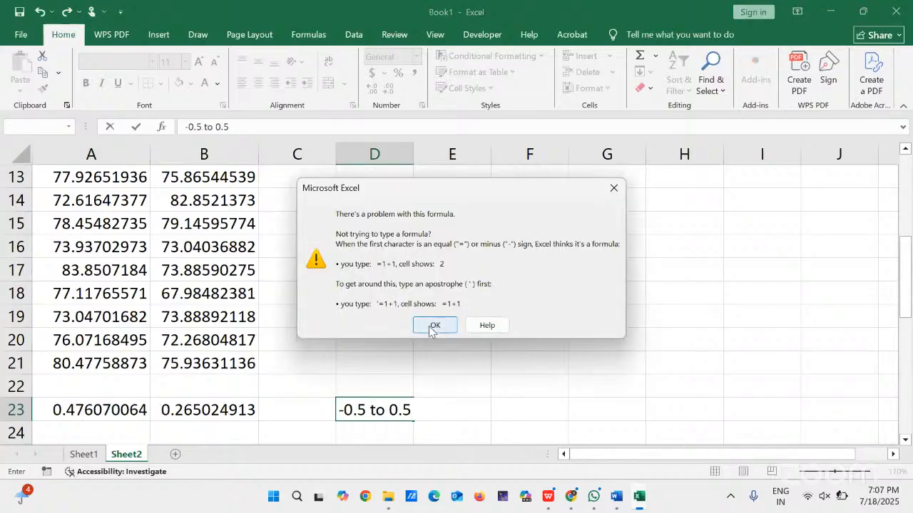
pyautogui.click(613, 187)
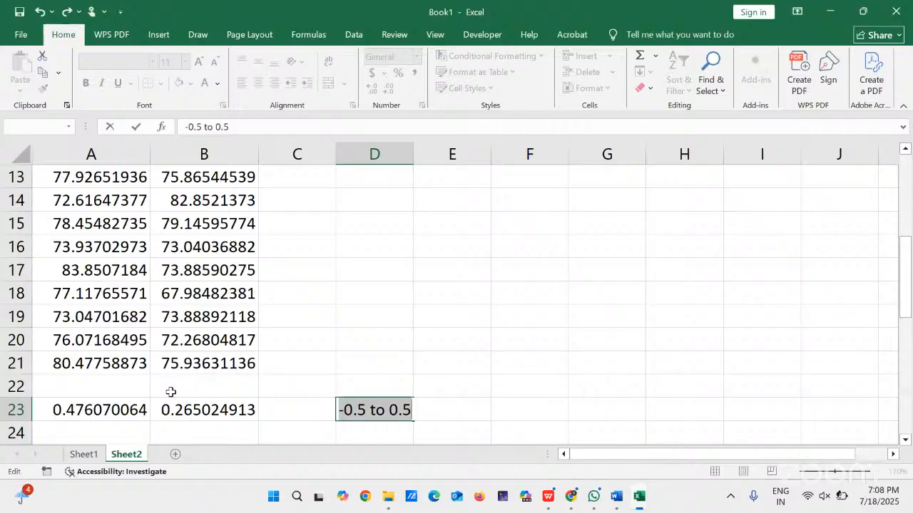
pyautogui.press('BackSpace')
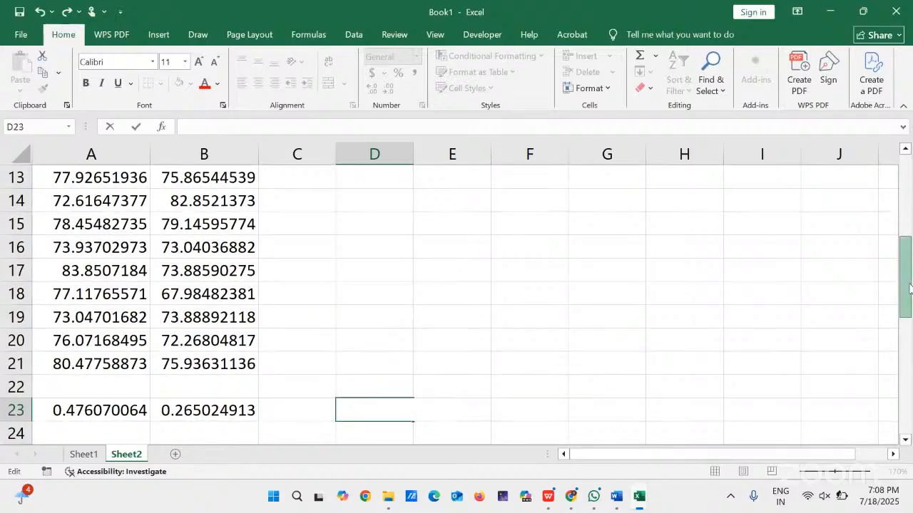
# Write "two sample t test (Independent t test)" in cell D6 under the statistical test heading
pyautogui.moveTo(902, 308); pyautogui.dragTo(900, 154)
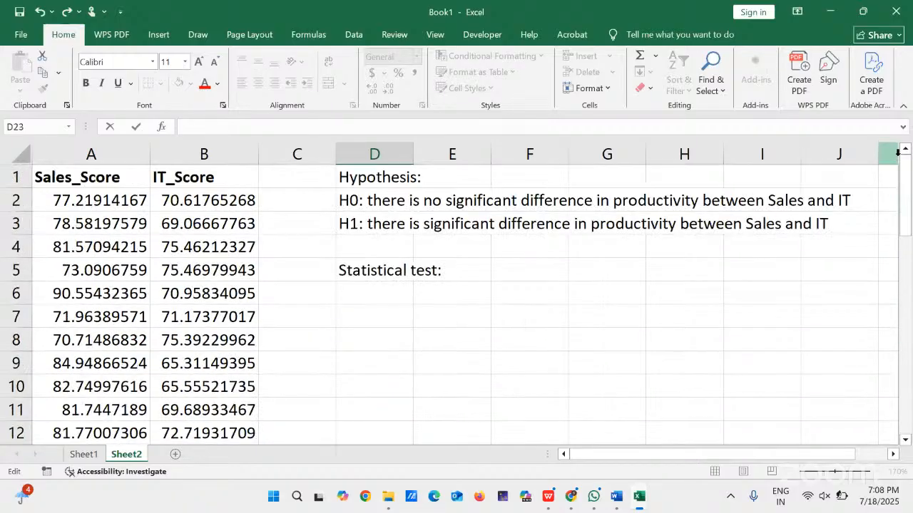
pyautogui.click(370, 298)
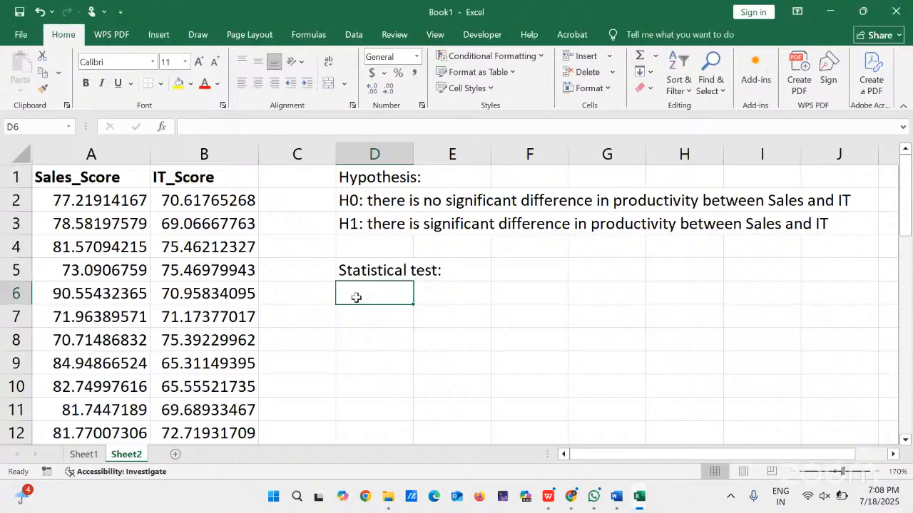
pyautogui.write('t')
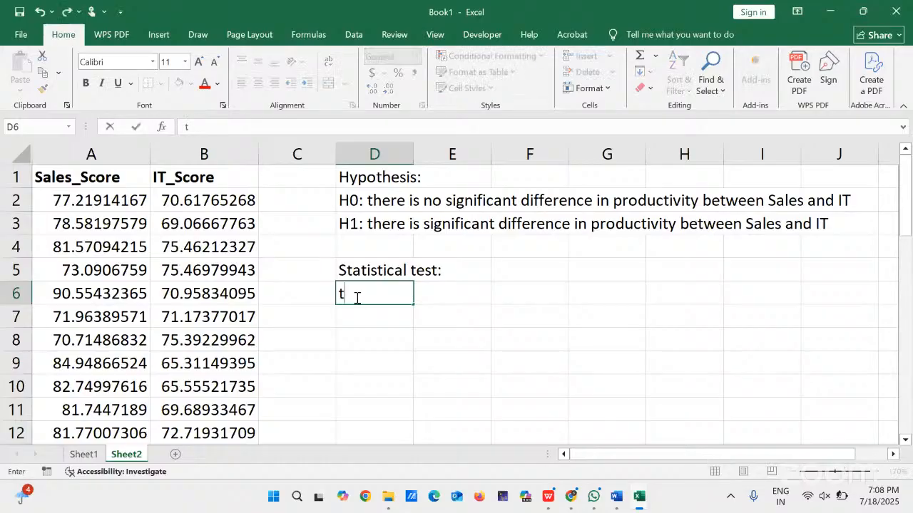
pyautogui.write('wo sample t test ')
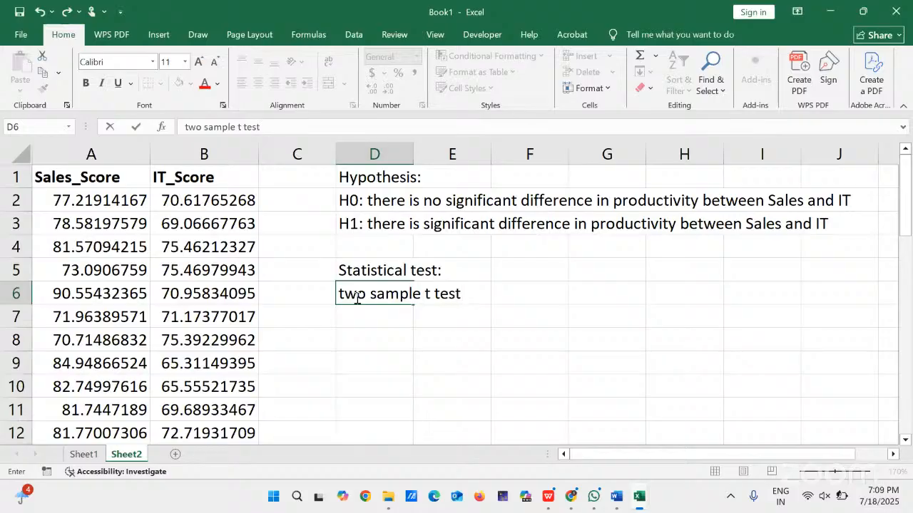
pyautogui.write('(Indepe')
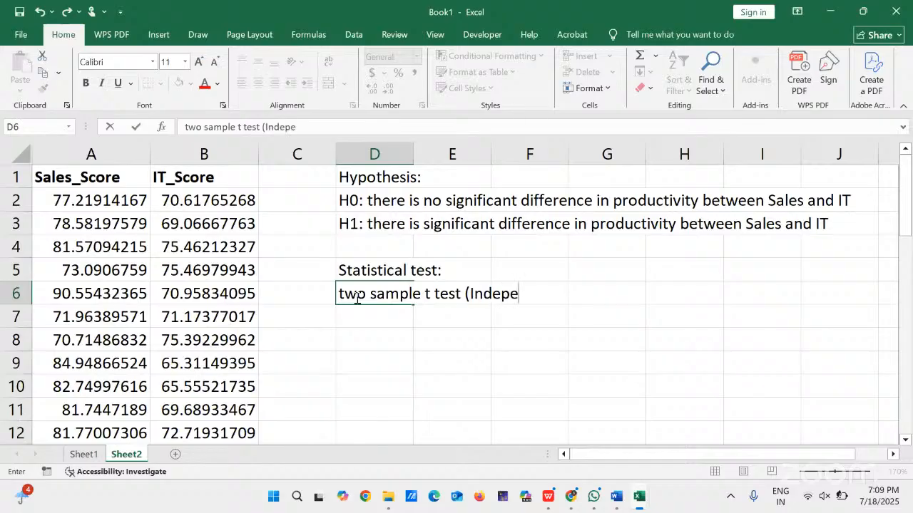
pyautogui.write('ndent t test')
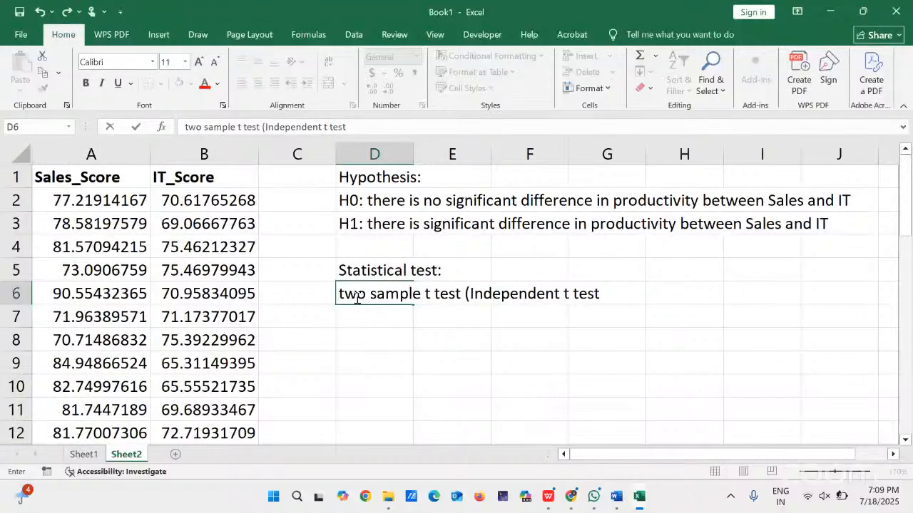
pyautogui.write(')')
# Calculate the skewness of the Sales scores in cell D9 with =SKEW(A2:A21)
pyautogui.click(370, 358)
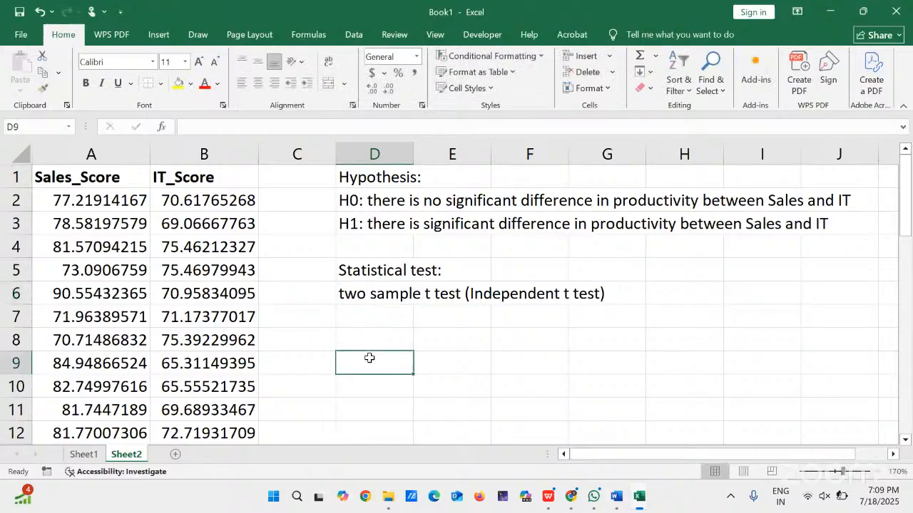
pyautogui.write('=sk')
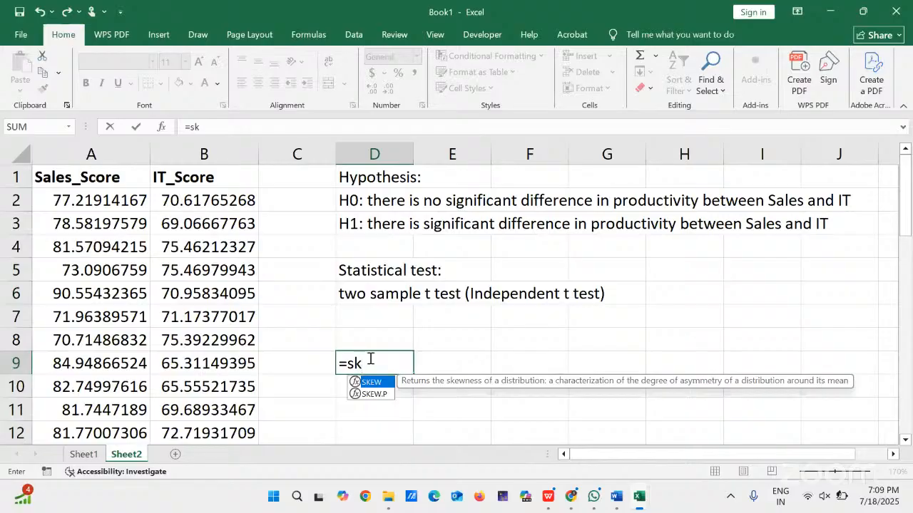
pyautogui.write('ew')
pyautogui.doubleClick(370, 384)
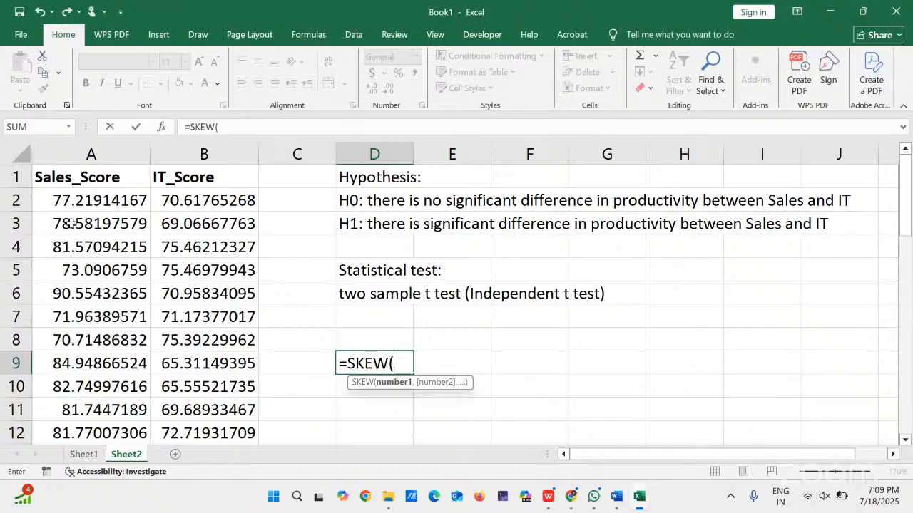
pyautogui.click(83, 202)
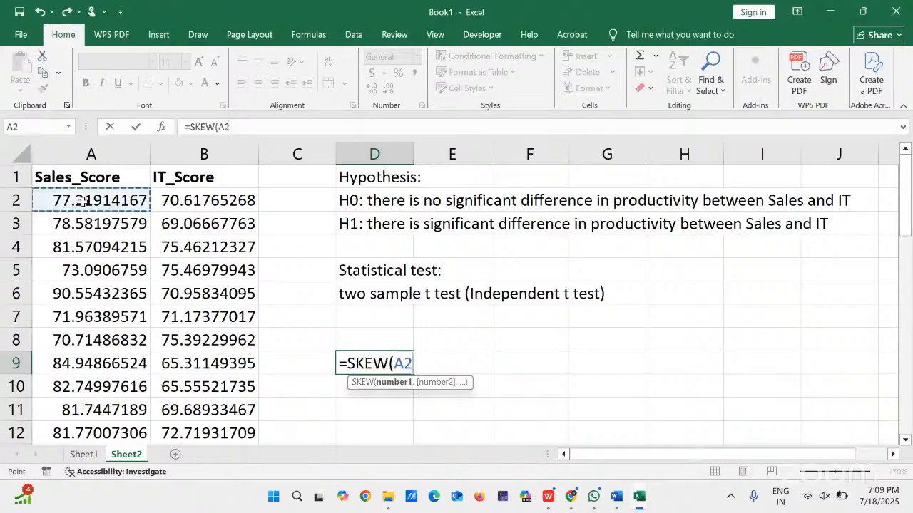
pyautogui.hotkey('ctrl', 'shift', 'Down')
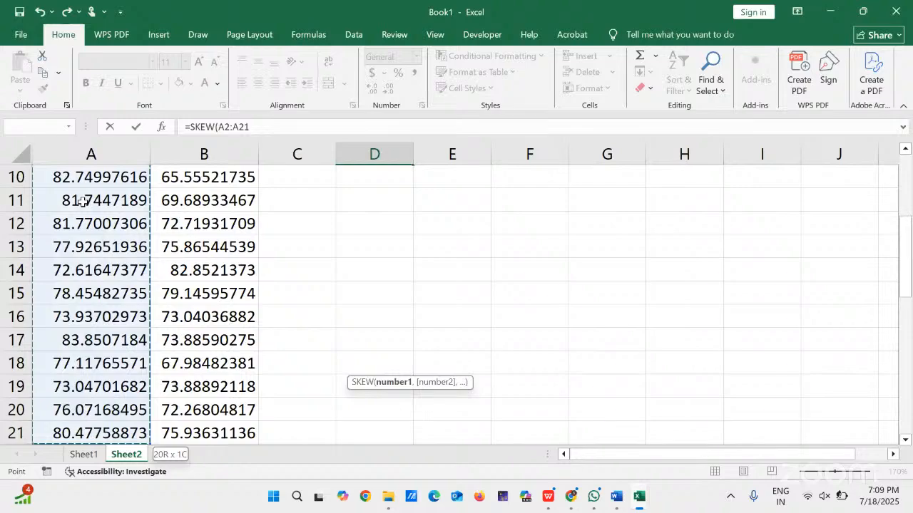
pyautogui.press('Return')
pyautogui.press('Up')
pyautogui.press('Up')
pyautogui.press('Up')
pyautogui.press('Up')
pyautogui.press('Up')
pyautogui.press('Up')
pyautogui.press('Up')
pyautogui.press('Up')
pyautogui.press('Down')
pyautogui.press('Down')
pyautogui.press('Down')
pyautogui.press('Down')
pyautogui.press('Down')
pyautogui.press('Down')
pyautogui.press('Down')
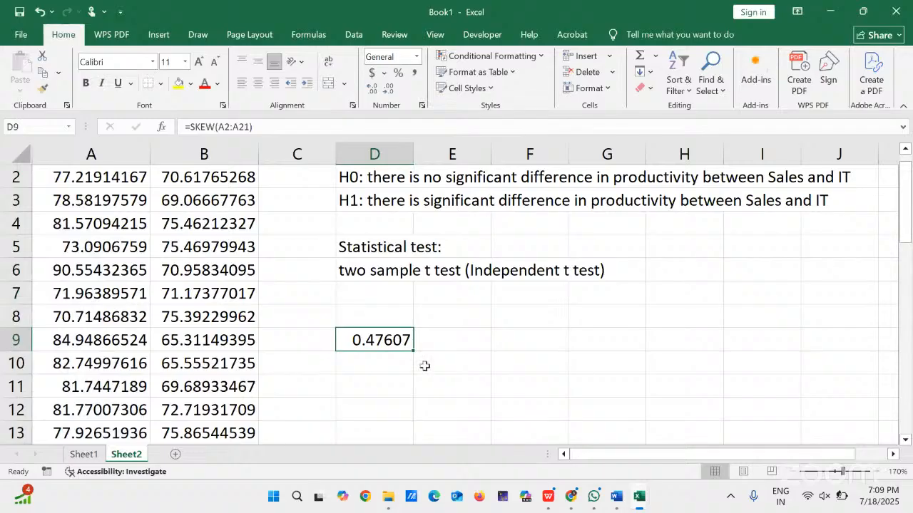
# Fill the skewness formula from D9 across to E9 and label the results "Sales" in D8 and "IT" in E8
pyautogui.moveTo(416, 350); pyautogui.dragTo(452, 341)
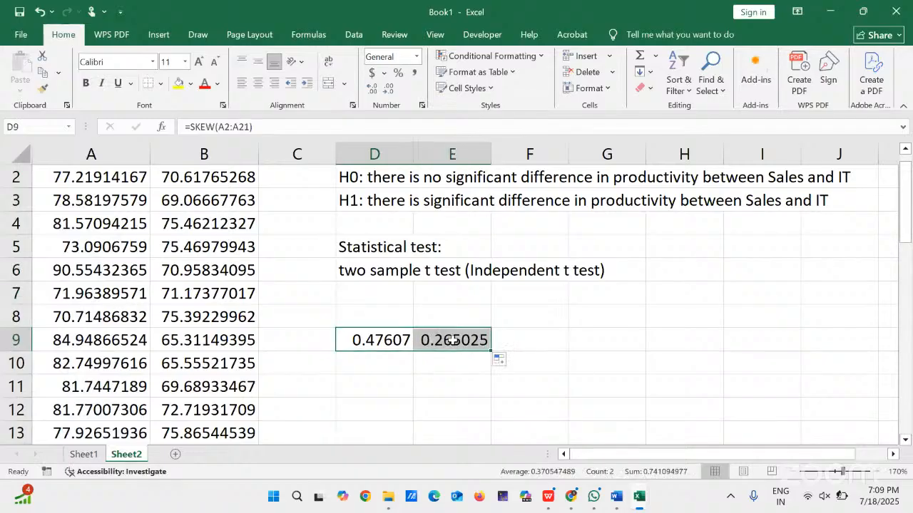
pyautogui.click(359, 314)
pyautogui.write('Sa')
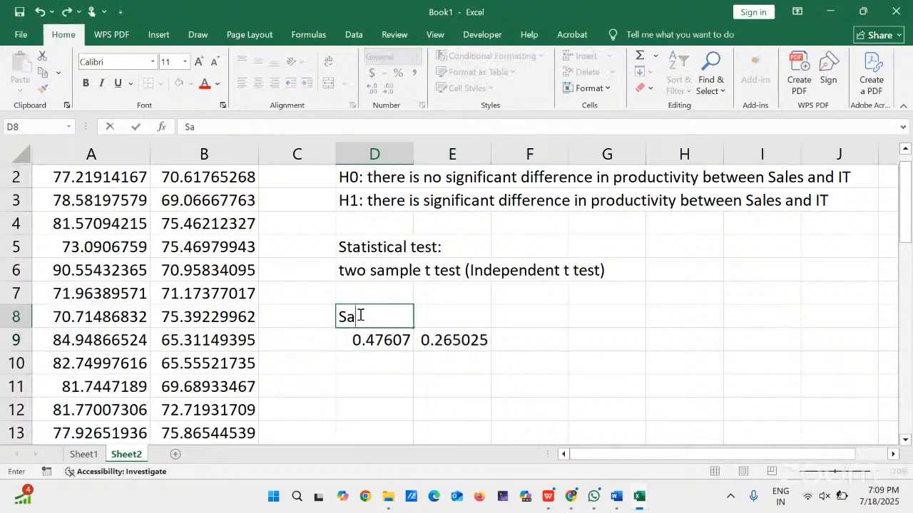
pyautogui.write('les')
pyautogui.press('Tab')
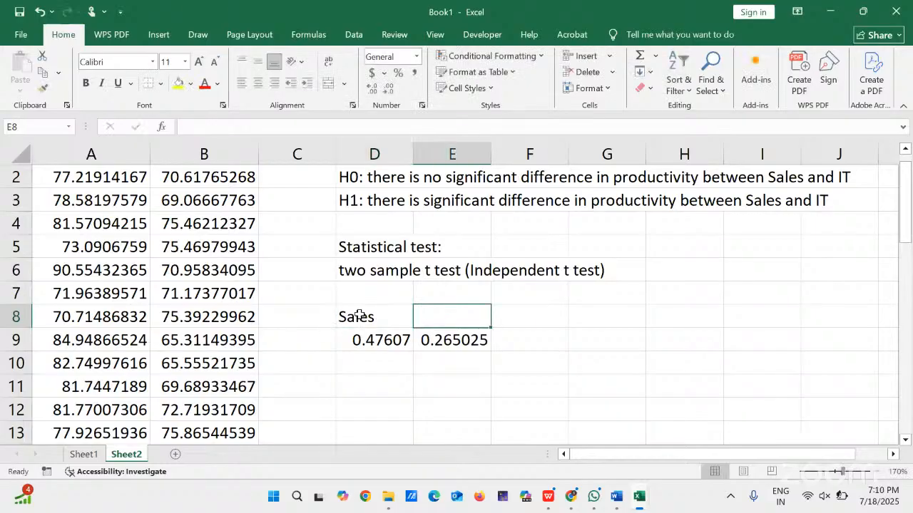
pyautogui.write('IT')
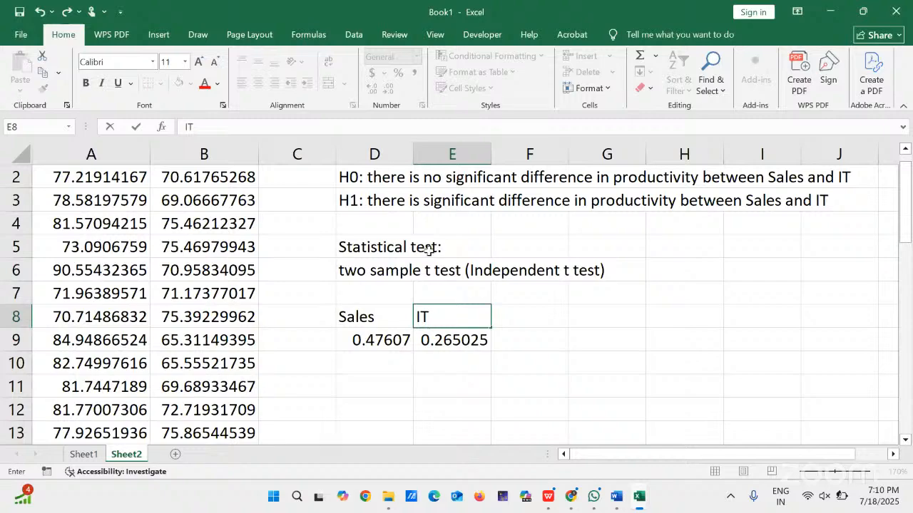
pyautogui.click(425, 370)
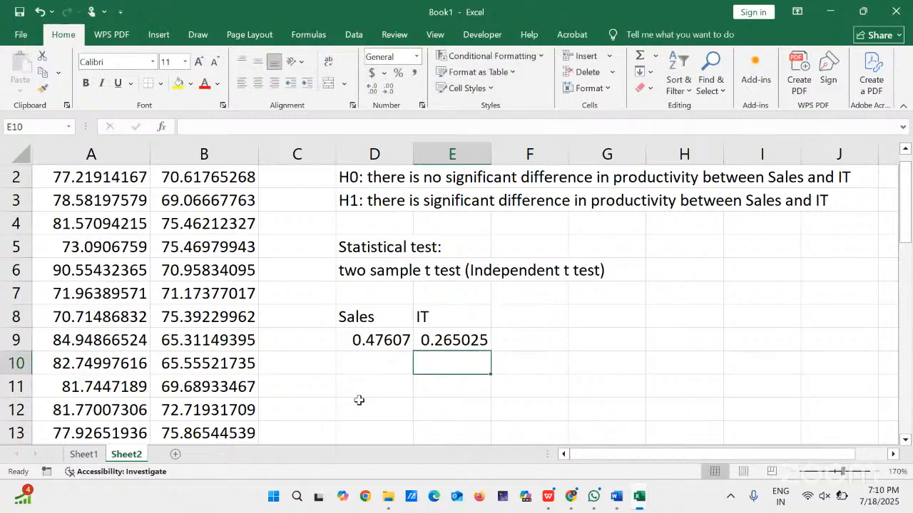
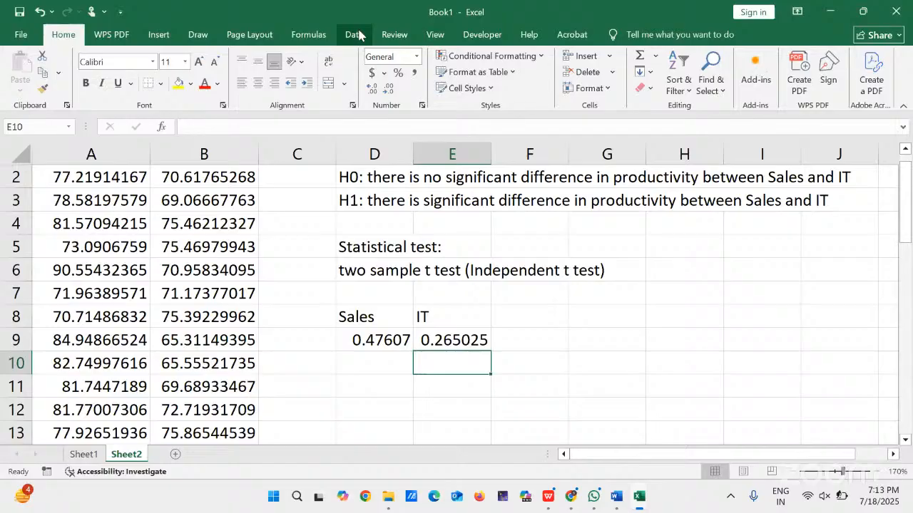
# Open the Data Analysis tools and bring the t-Test options into view
pyautogui.click(347, 40)
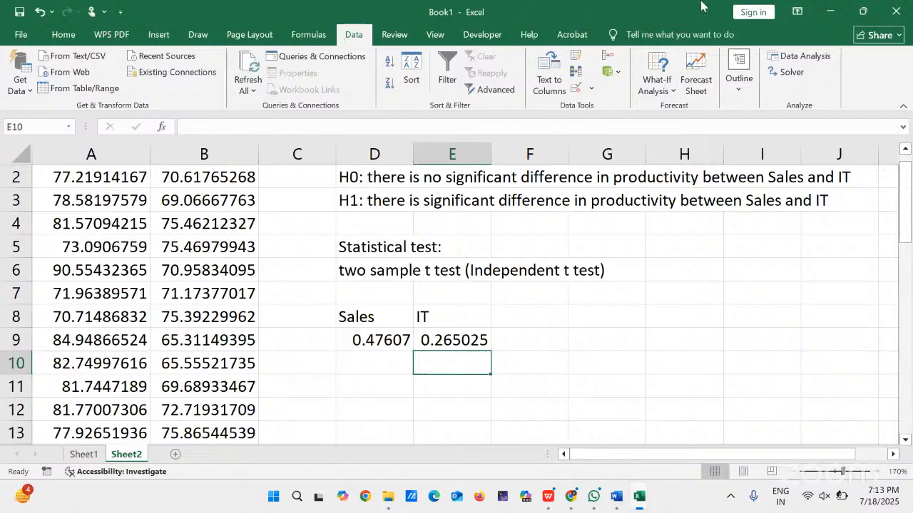
pyautogui.click(794, 57)
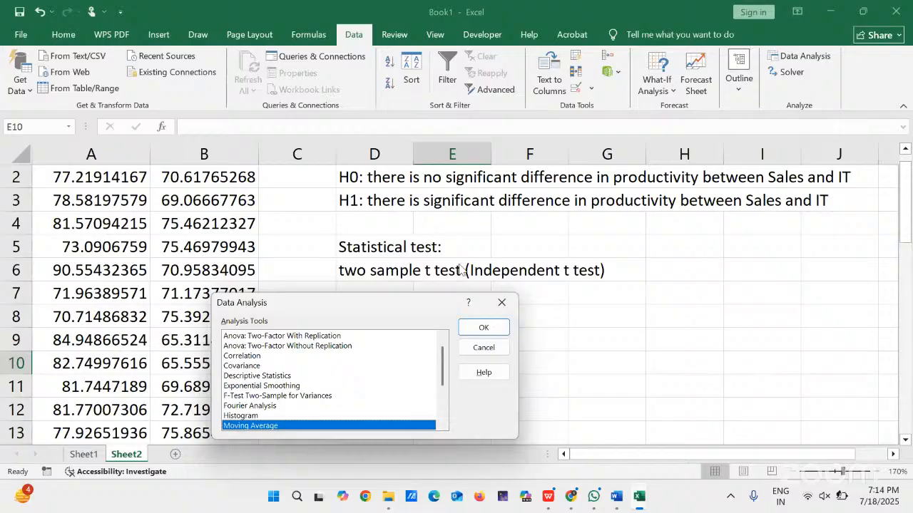
pyautogui.moveTo(442, 362); pyautogui.dragTo(461, 417)
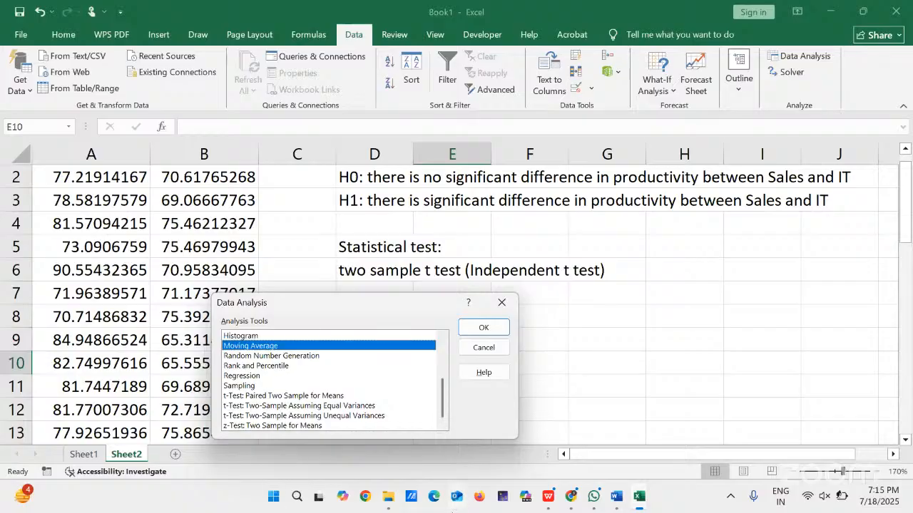
# Switch to the RM July '25.pptx presentation in WPS Office, review the parametric test slide on mean and variance, and return to the workbook
pyautogui.moveTo(547, 501)
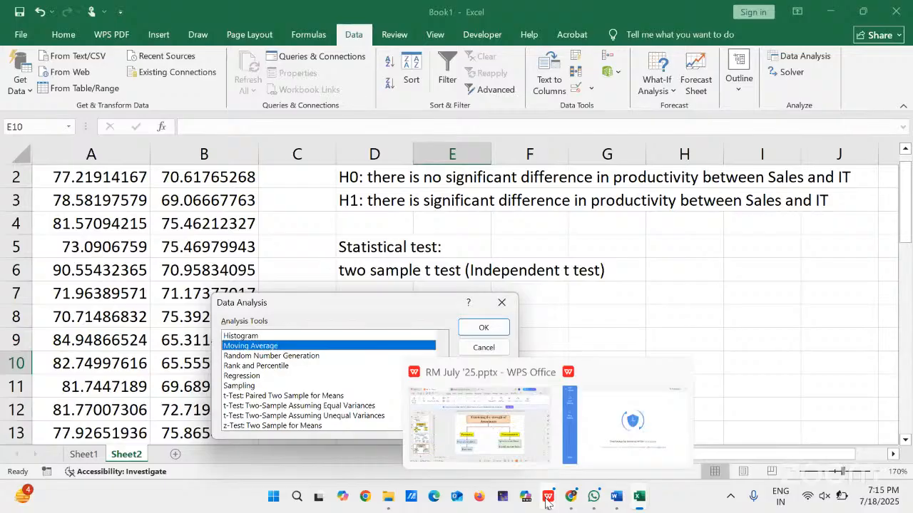
pyautogui.click(496, 426)
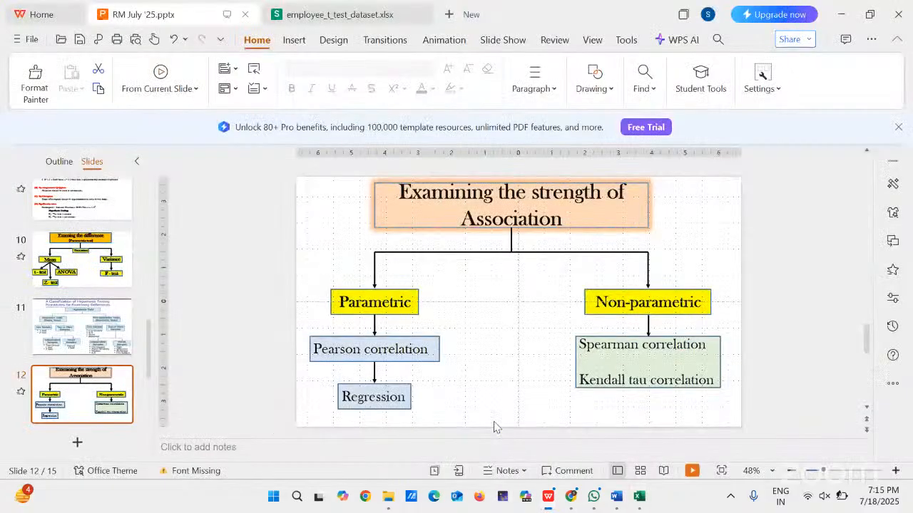
pyautogui.scroll(2, 497, 426)
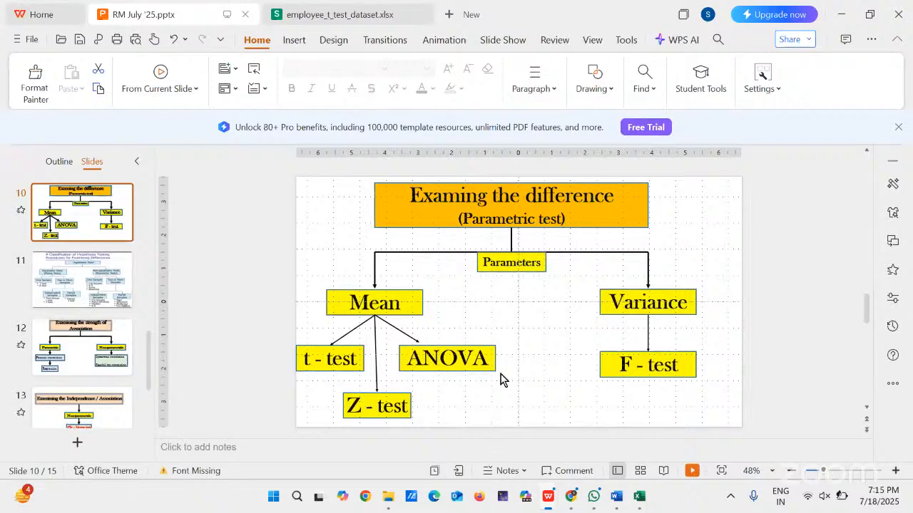
pyautogui.click(841, 15)
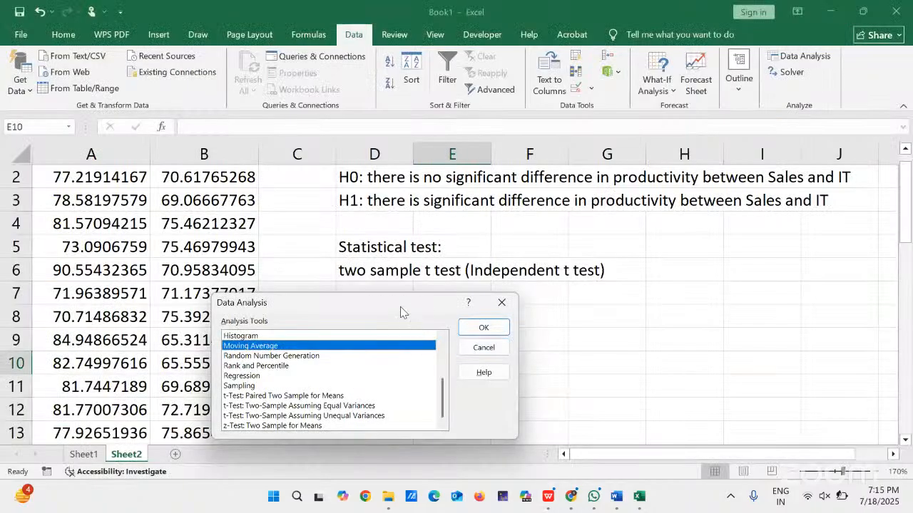
# Move the Data Analysis dialog clear of the skewness results and choose t-Test: Two-Sample Assuming Equal Variances
pyautogui.moveTo(401, 312); pyautogui.dragTo(701, 284)
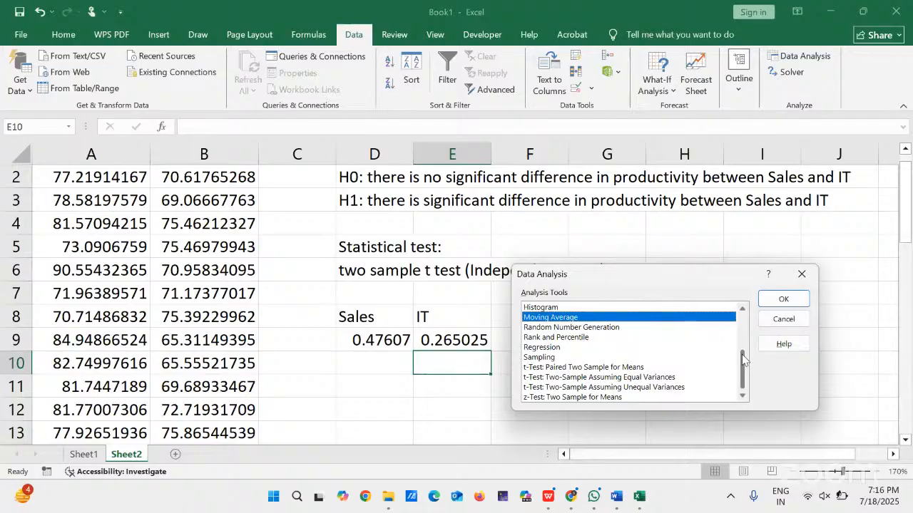
pyautogui.moveTo(742, 359); pyautogui.dragTo(742, 352)
pyautogui.scroll(-1, 743, 354)
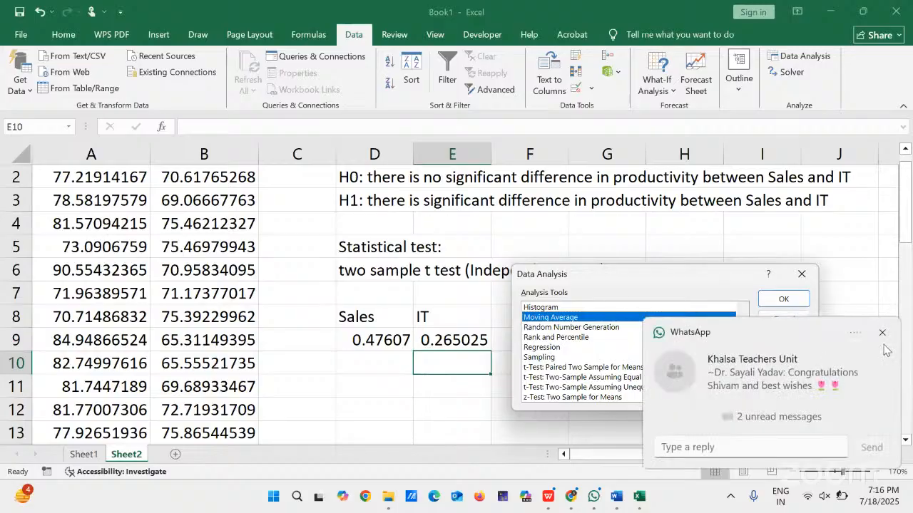
pyautogui.click(882, 333)
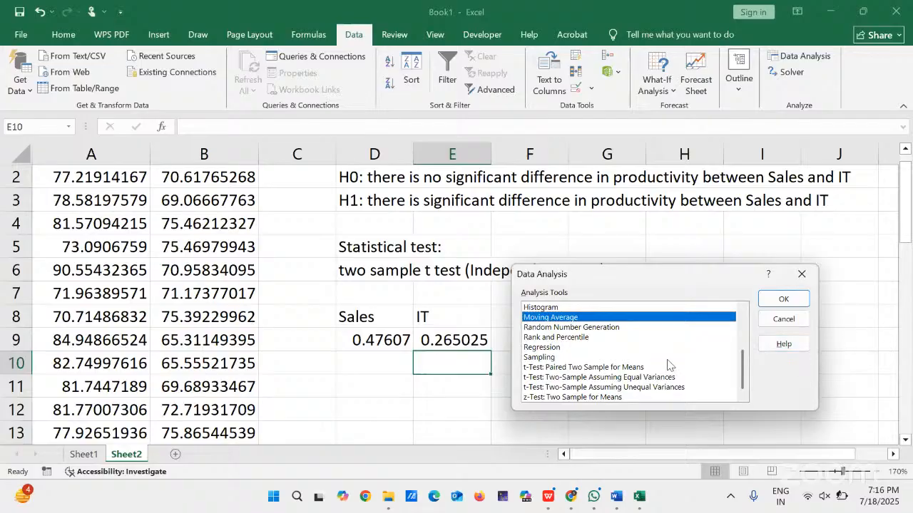
pyautogui.doubleClick(645, 378)
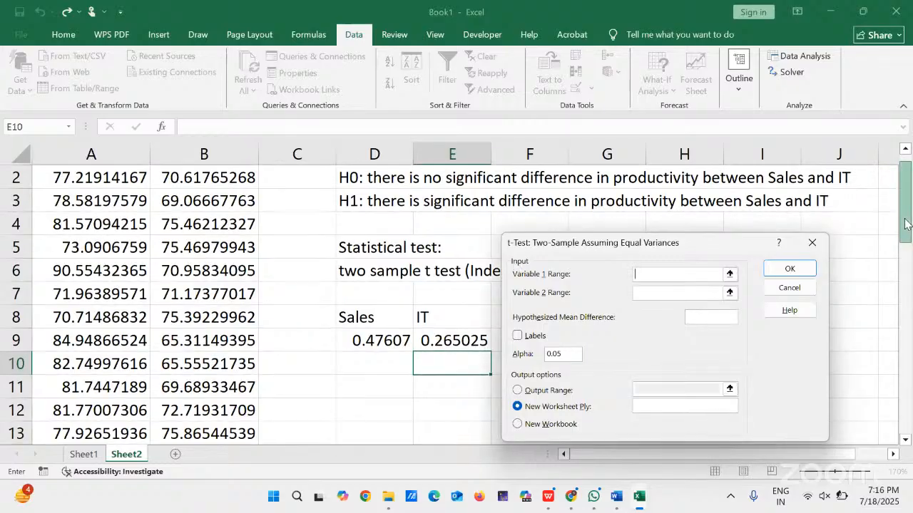
# Set the Variable 1 range to the Sales scores $A$1:$A$21 and the Variable 2 range to the IT scores $B$1:$B$21
pyautogui.scroll(1, 899, 187)
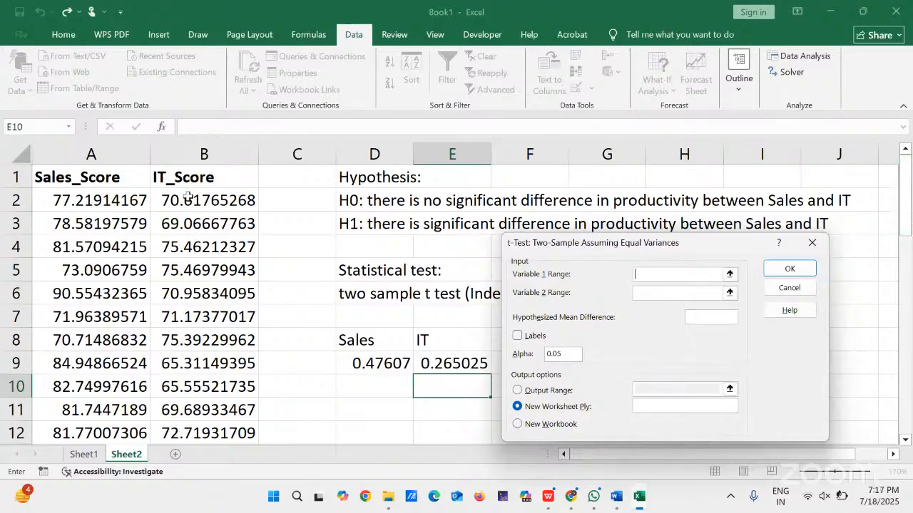
pyautogui.click(83, 185)
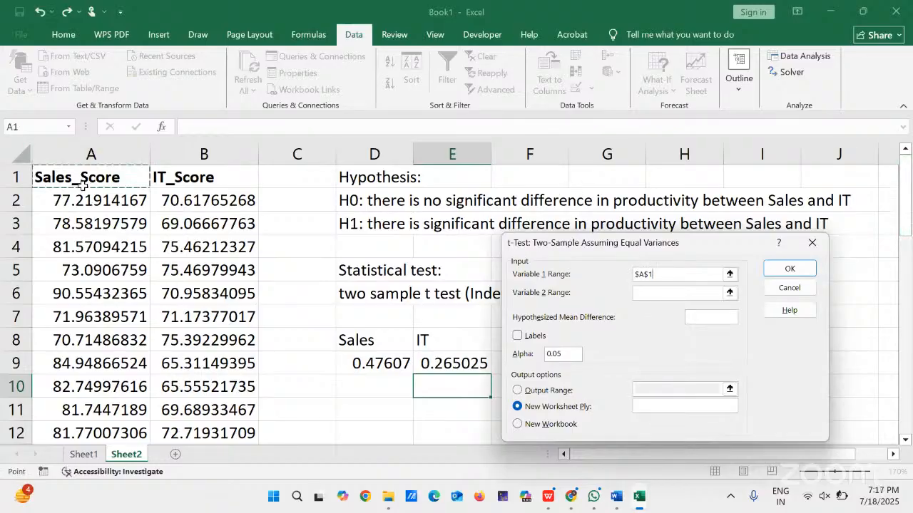
pyautogui.moveTo(84, 185); pyautogui.dragTo(171, 456)
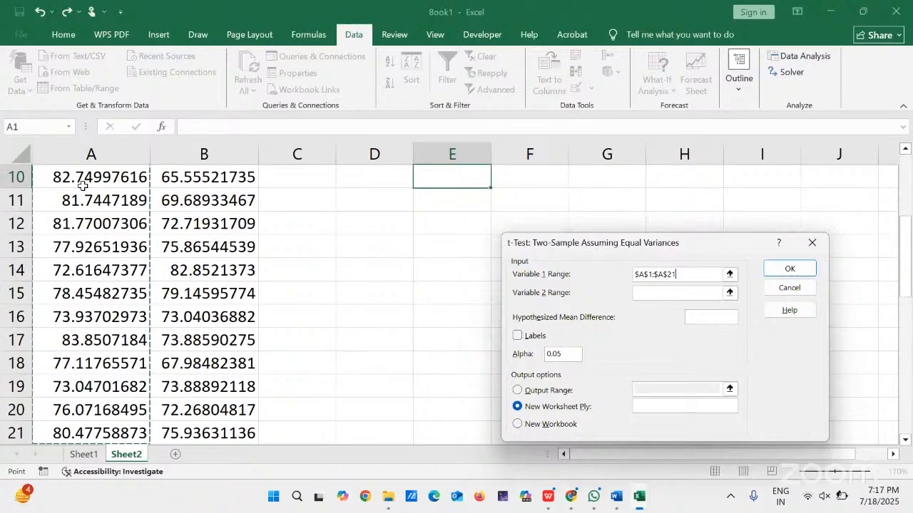
pyautogui.click(649, 292)
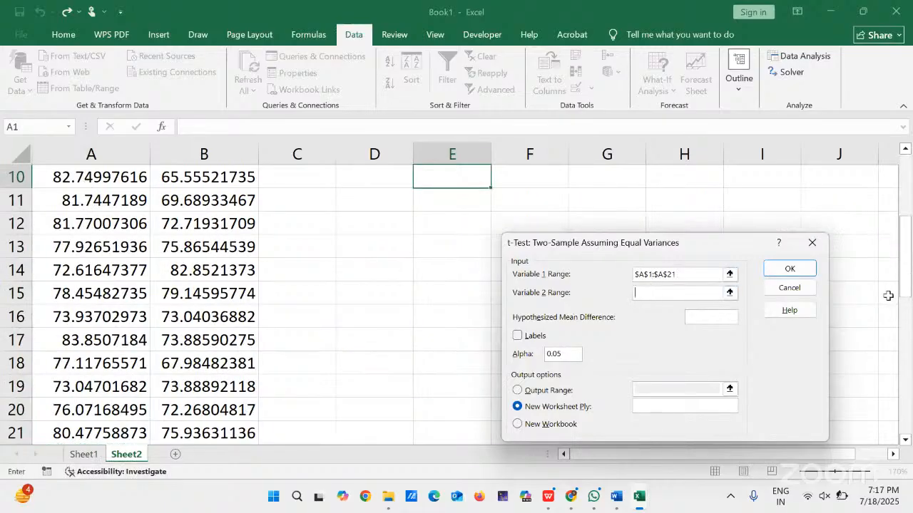
pyautogui.scroll(3, 908, 284)
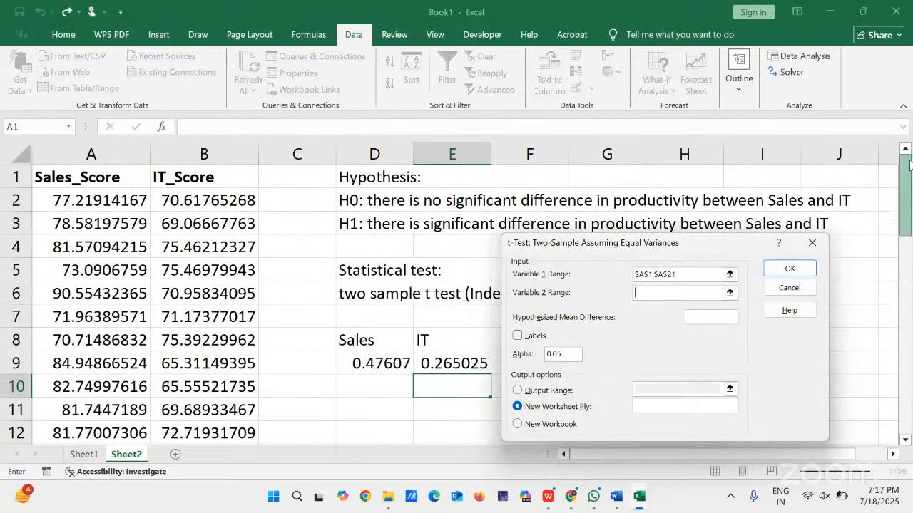
pyautogui.click(235, 179)
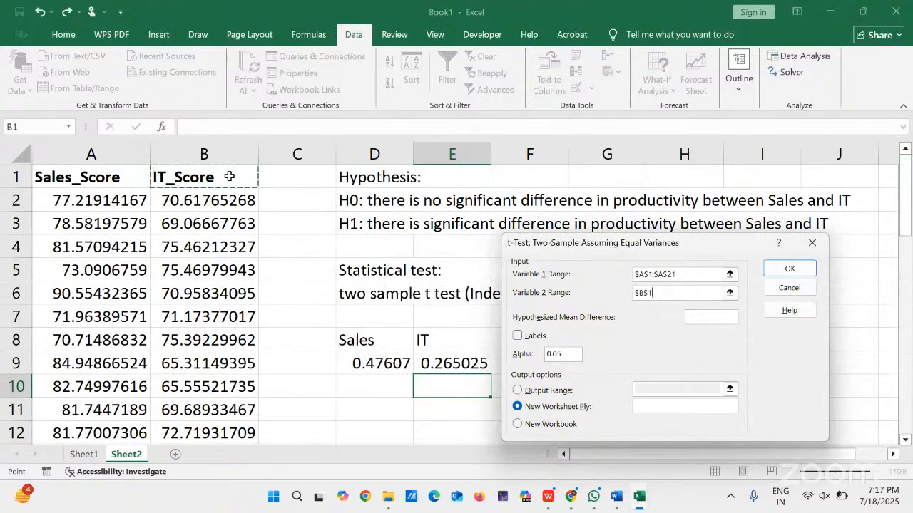
pyautogui.hotkey('ctrl', 'shift', 'Down')
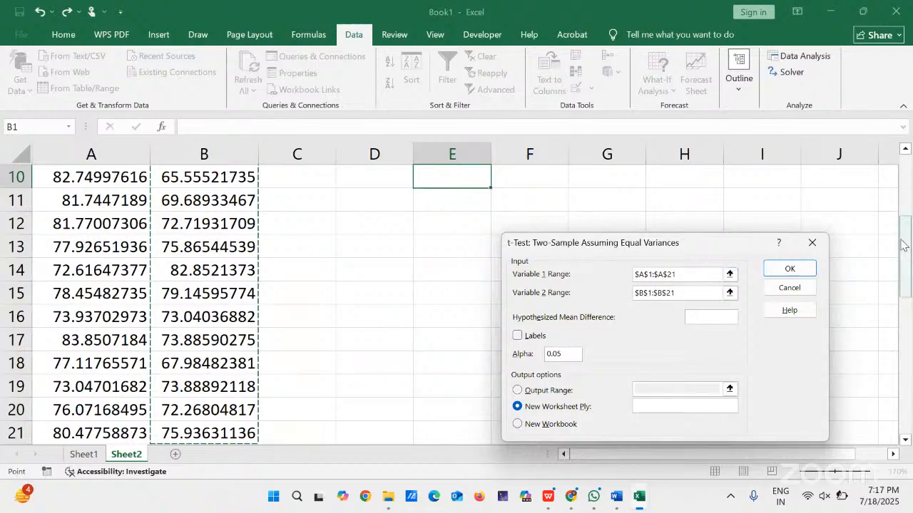
# Set the hypothesized mean difference to 0 and mark the input ranges as including labels
pyautogui.scroll(3, 904, 245)
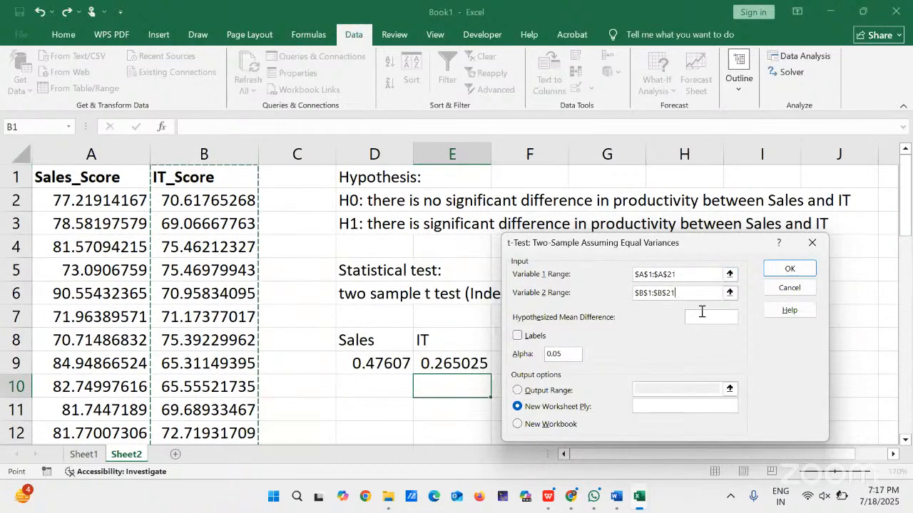
pyautogui.click(701, 315)
pyautogui.write('0')
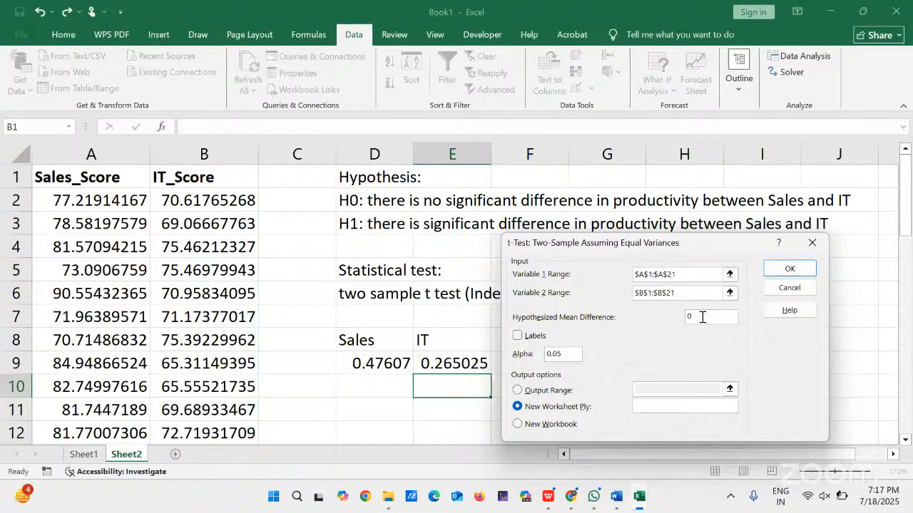
pyautogui.click(517, 336)
# Direct the t-test output to a range on the current sheet starting at cell $D$12
pyautogui.click(518, 391)
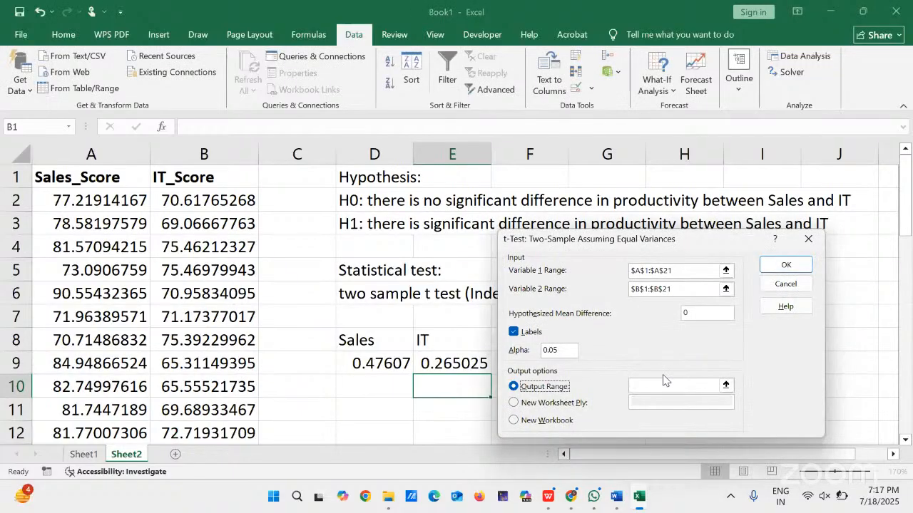
pyautogui.click(654, 385)
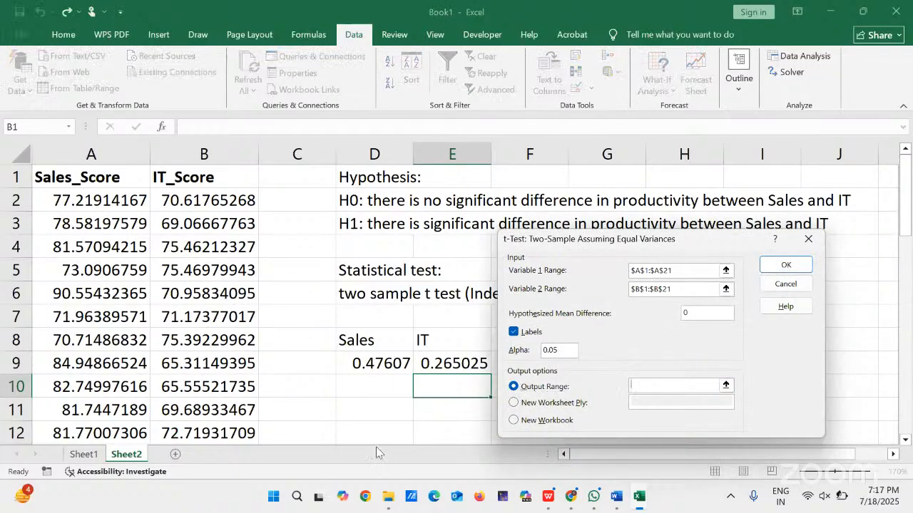
pyautogui.click(366, 428)
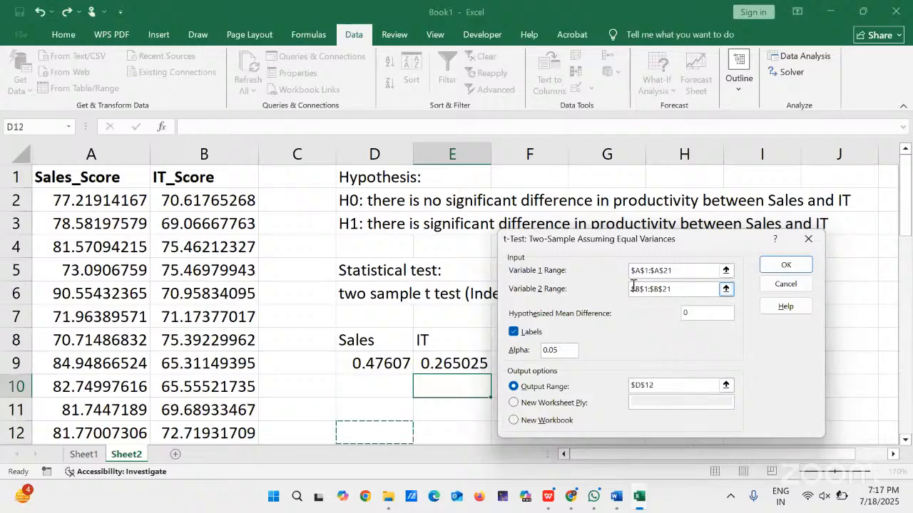
# Run the equal-variance t-test on the Sales and IT scores and bring its output table into view
pyautogui.click(785, 265)
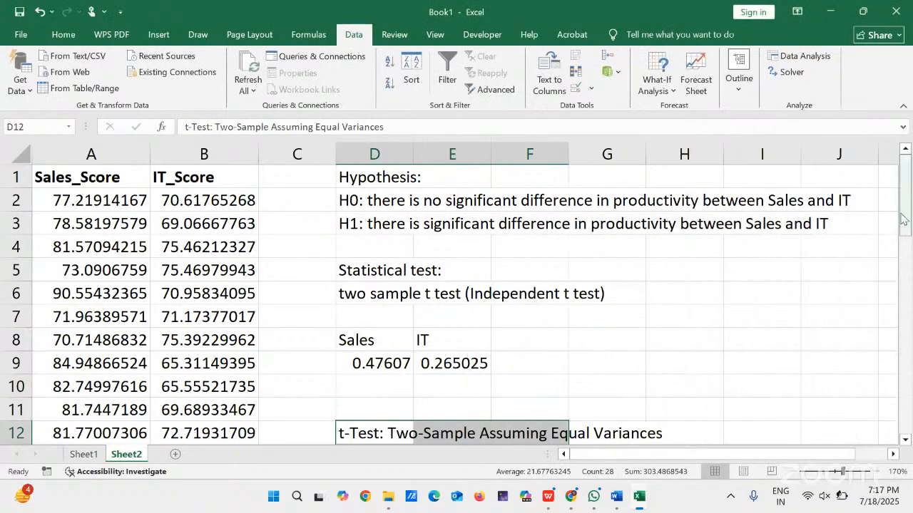
pyautogui.moveTo(904, 218); pyautogui.dragTo(867, 276)
pyautogui.click(668, 331)
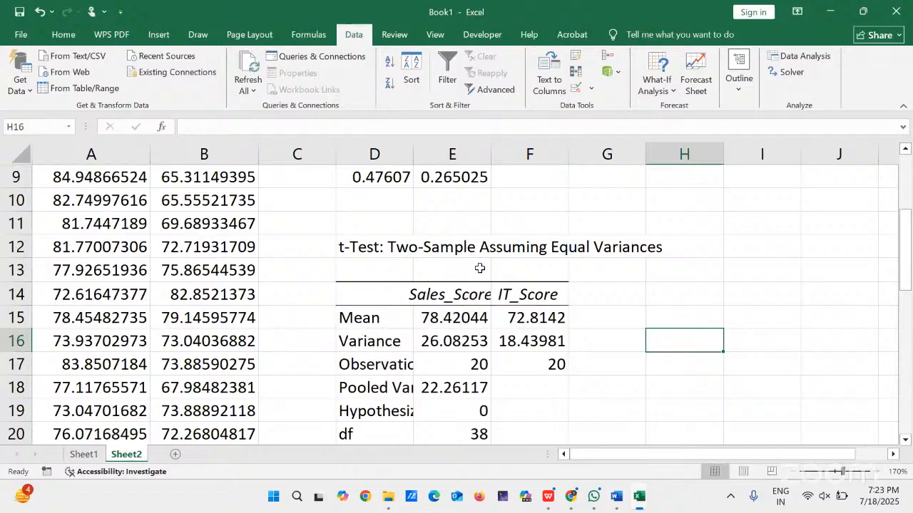
# Start a second data analysis using t-Test: Two-Sample Assuming Unequal Variances
pyautogui.click(813, 60)
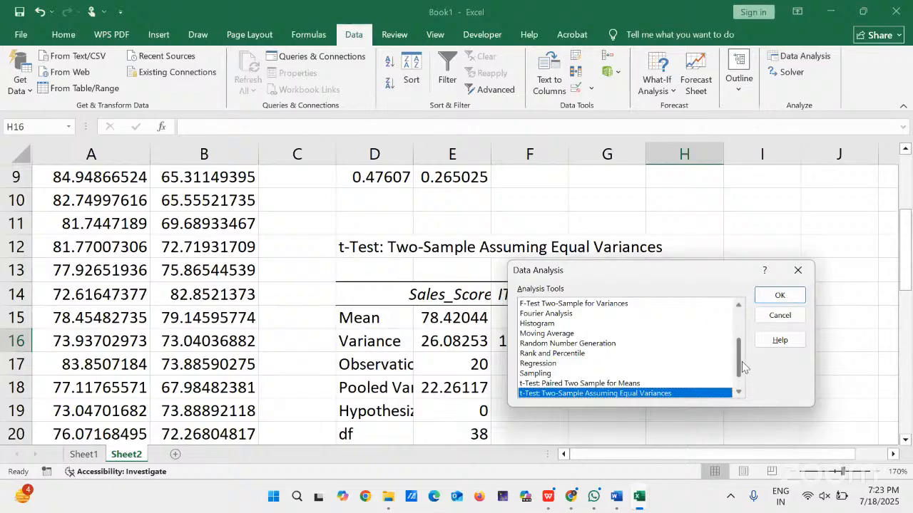
pyautogui.scroll(-1, 741, 369)
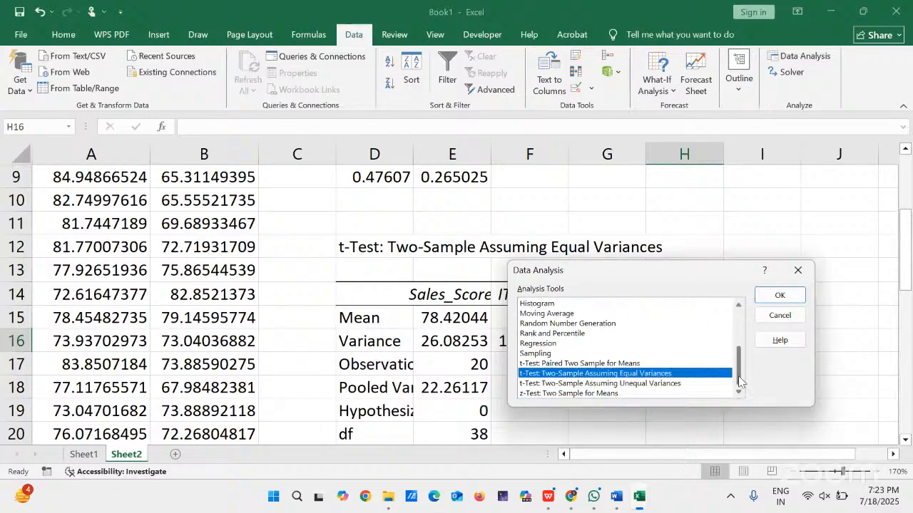
pyautogui.click(677, 383)
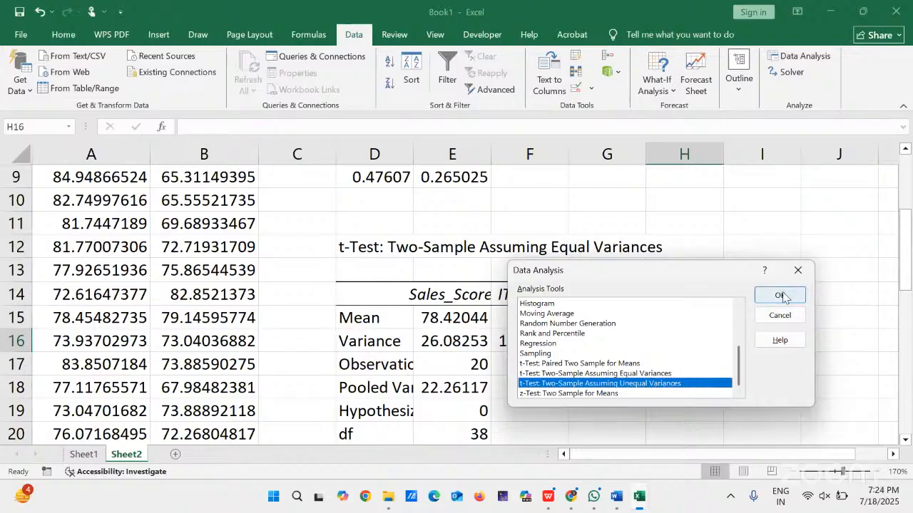
pyautogui.click(779, 294)
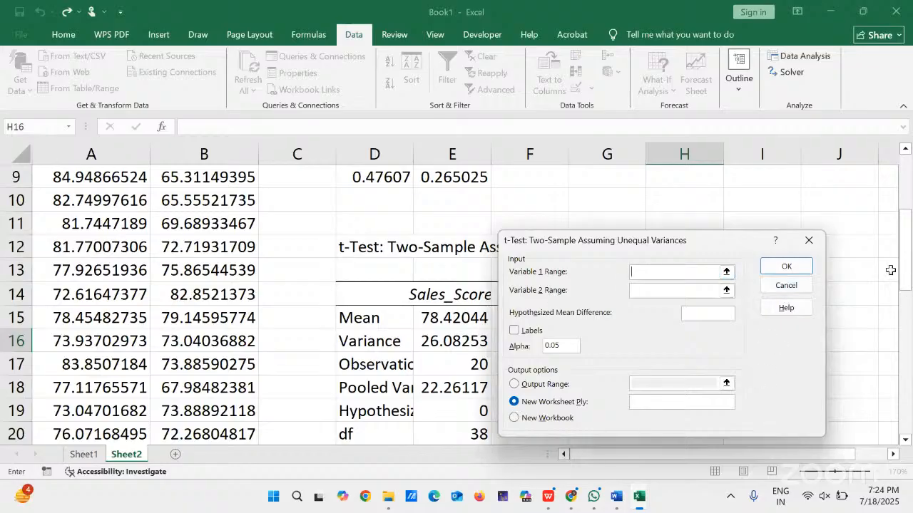
# Set the unequal-variance test's Variable 1 range to the Sales scores $A$1:$A$21 and its Variable 2 range to the IT scores $B$1:$B$21
pyautogui.moveTo(906, 249); pyautogui.dragTo(900, 187)
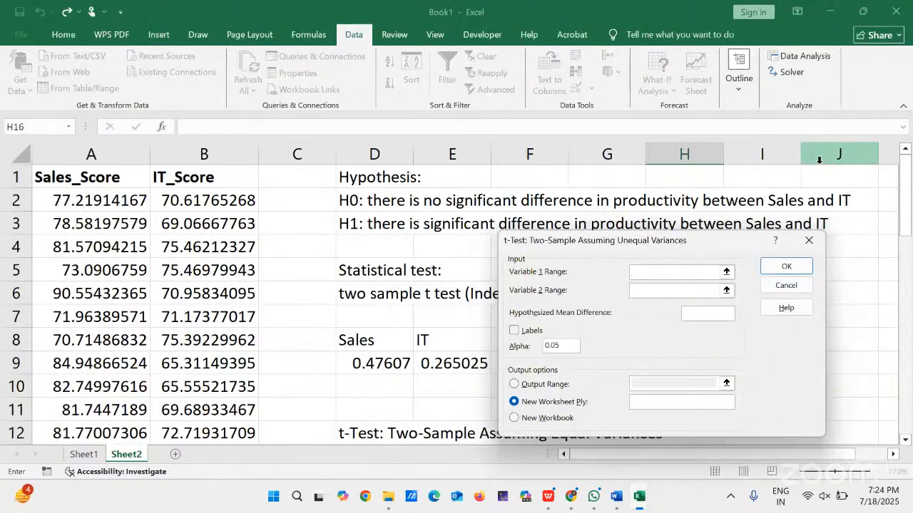
pyautogui.click(91, 180)
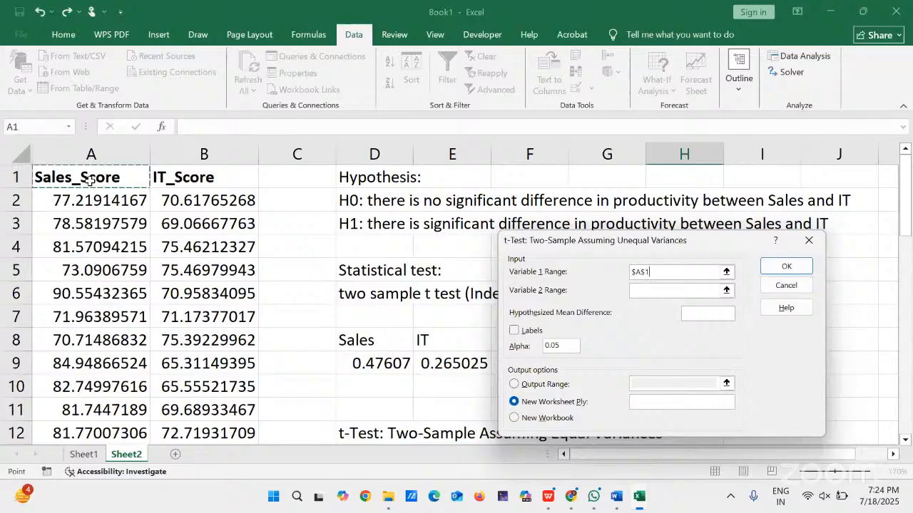
pyautogui.hotkey('ctrl', 'shift', 'Down')
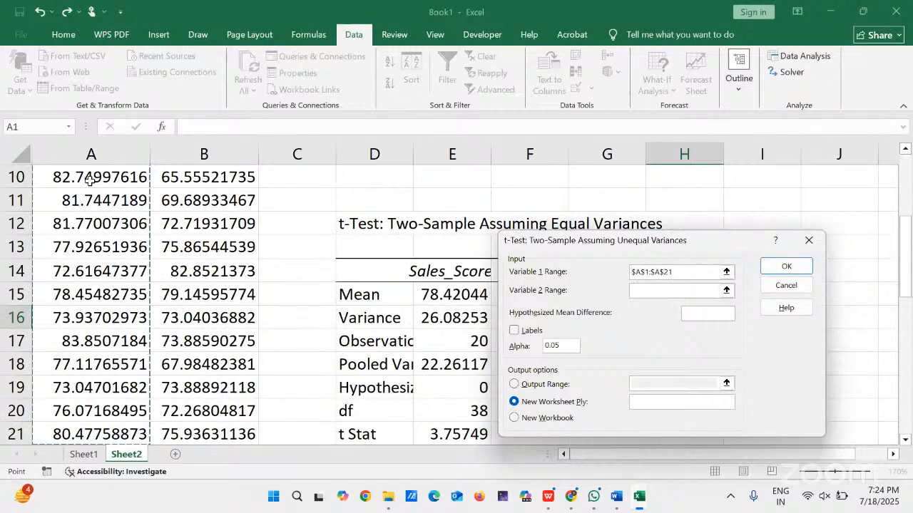
pyautogui.click(656, 291)
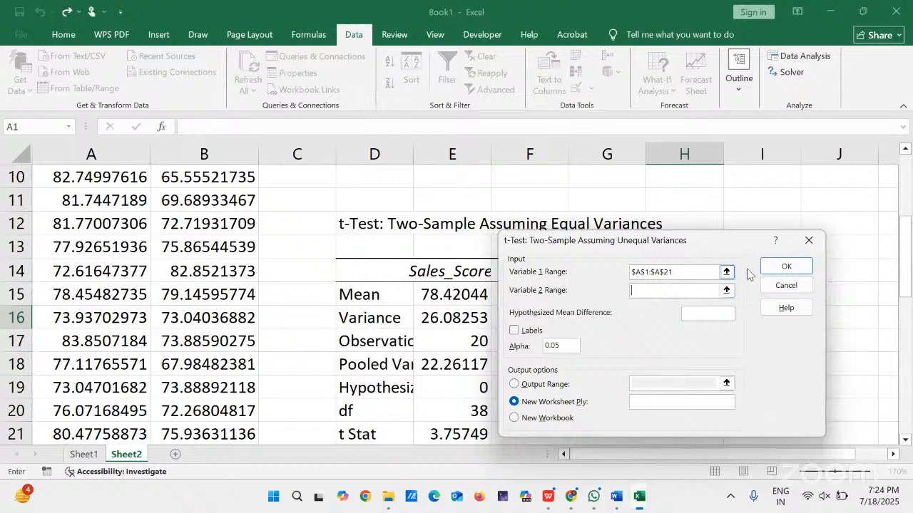
pyautogui.scroll(3, 908, 274)
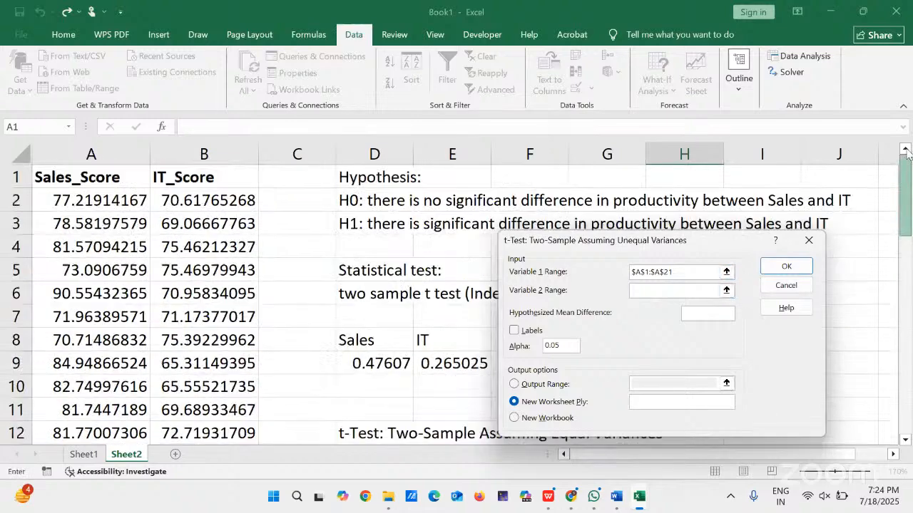
pyautogui.click(221, 186)
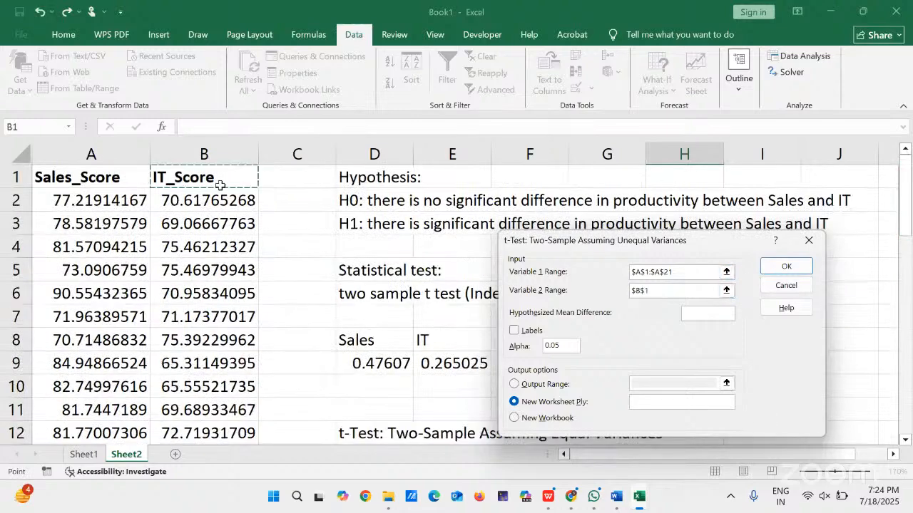
pyautogui.hotkey('ctrl', 'shift', 'Down')
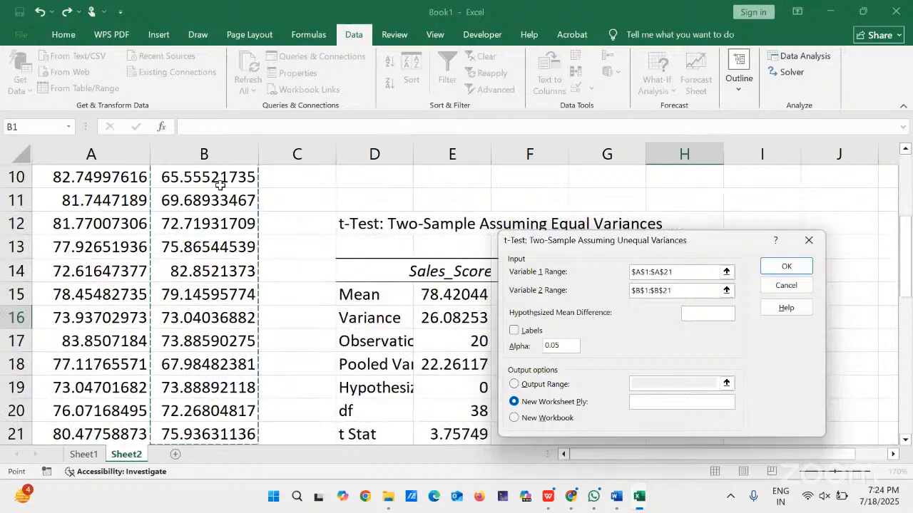
# Set the unequal-variance test's hypothesized mean difference to 0 and mark its input ranges as including labels
pyautogui.click(705, 320)
pyautogui.click(704, 314)
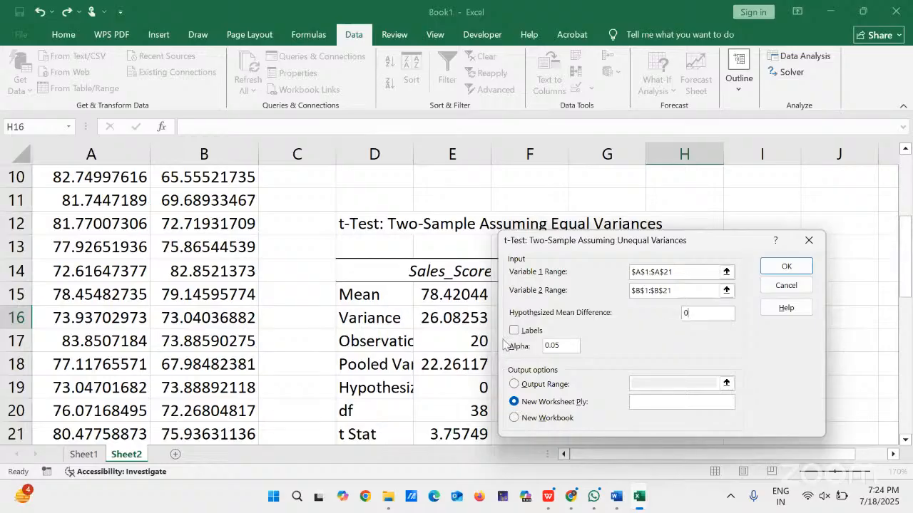
pyautogui.click(515, 332)
# Direct the unequal-variance output to the current sheet starting at cell $H$12 and run the test
pyautogui.click(514, 385)
pyautogui.click(652, 379)
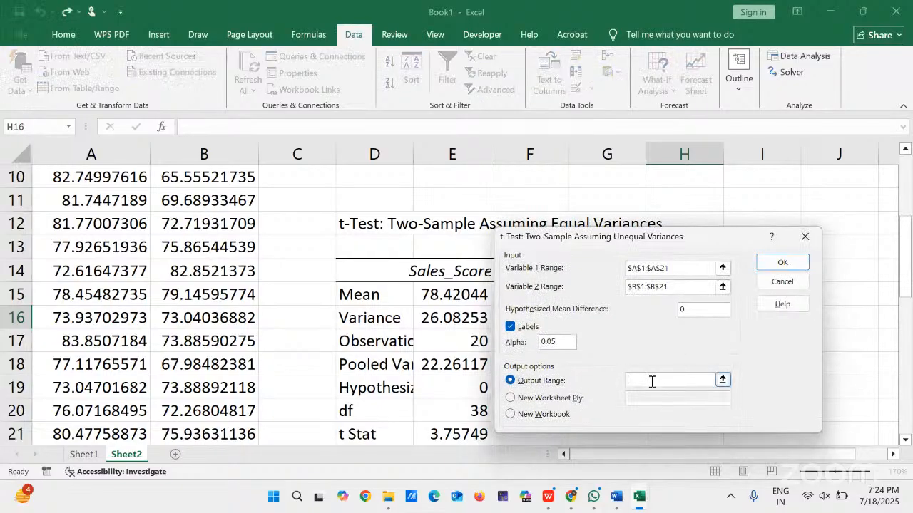
pyautogui.moveTo(725, 234); pyautogui.dragTo(630, 323)
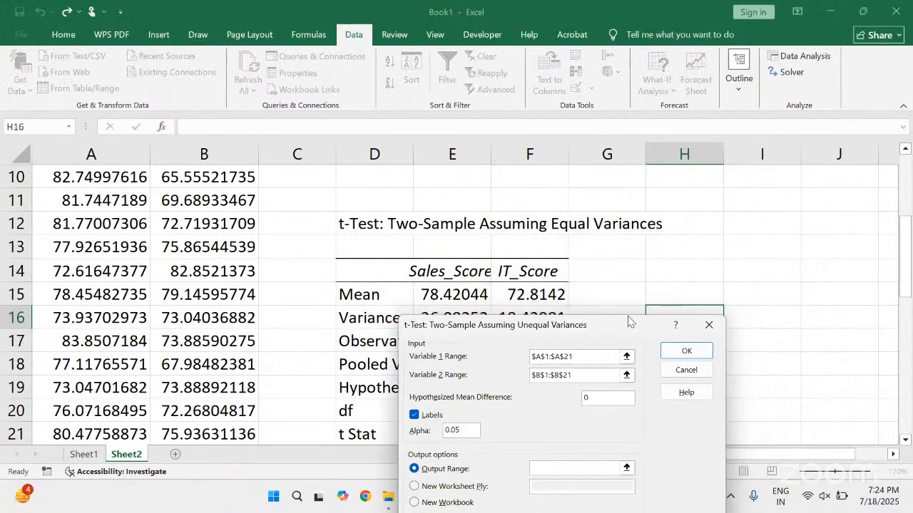
pyautogui.click(615, 230)
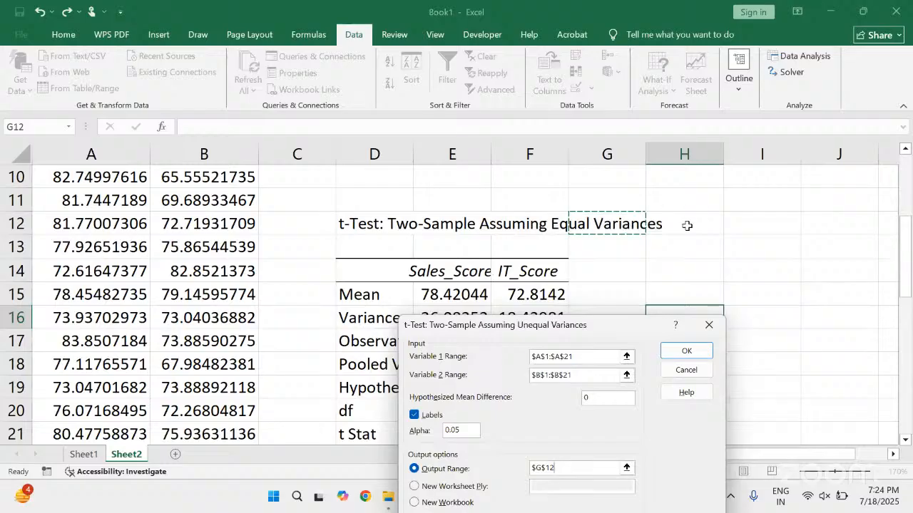
pyautogui.click(591, 468)
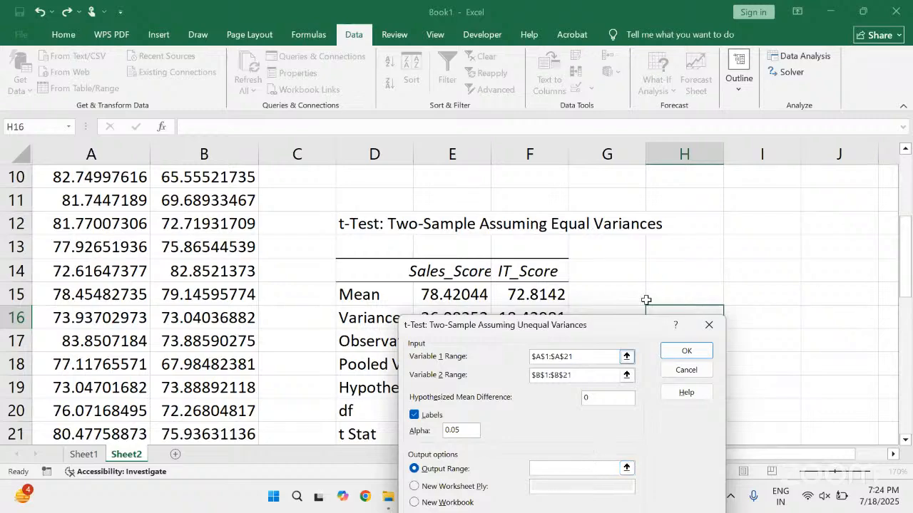
pyautogui.click(688, 226)
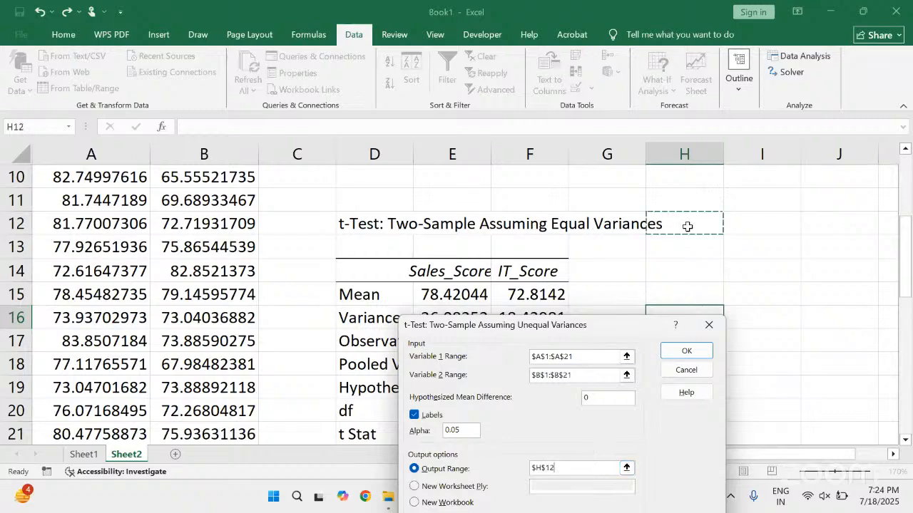
pyautogui.click(685, 351)
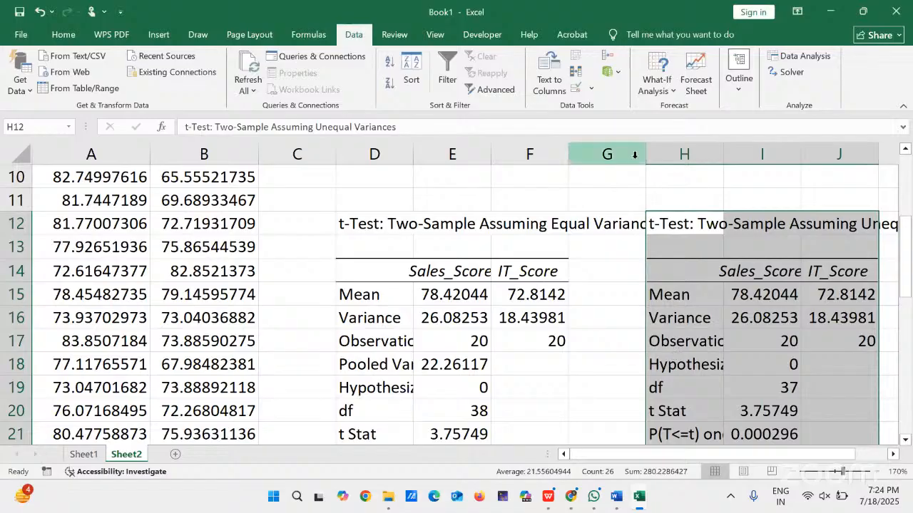
# Widen column G so the full title of the equal-variance table fits beside the unequal-variance table
pyautogui.moveTo(642, 154); pyautogui.dragTo(669, 154)
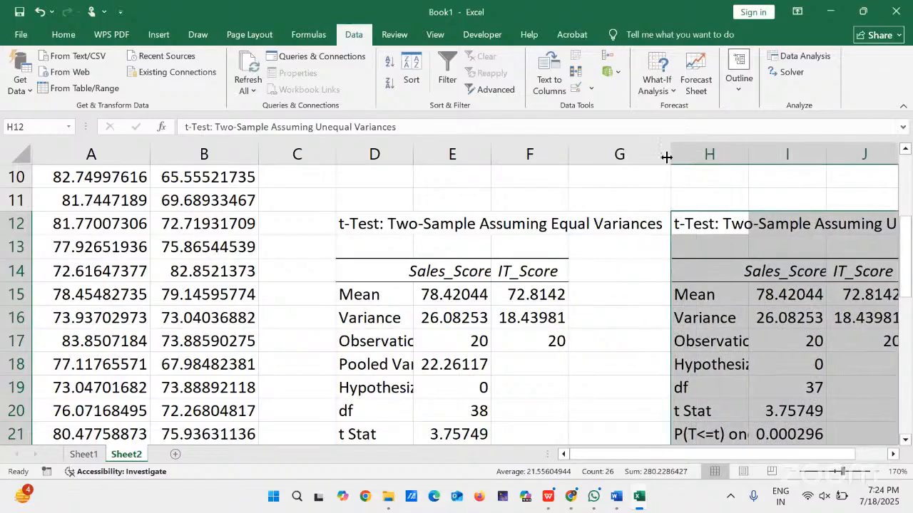
pyautogui.click(595, 361)
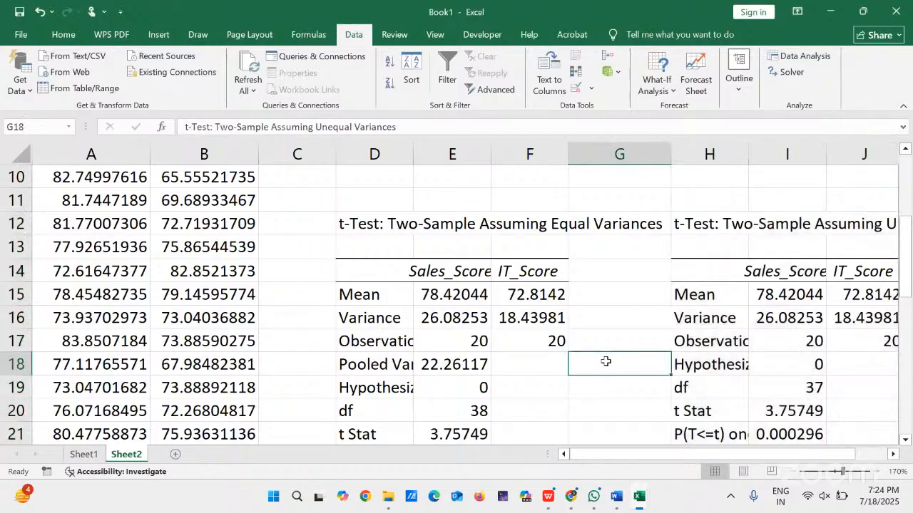
pyautogui.rightClick(602, 364)
pyautogui.press('Escape')
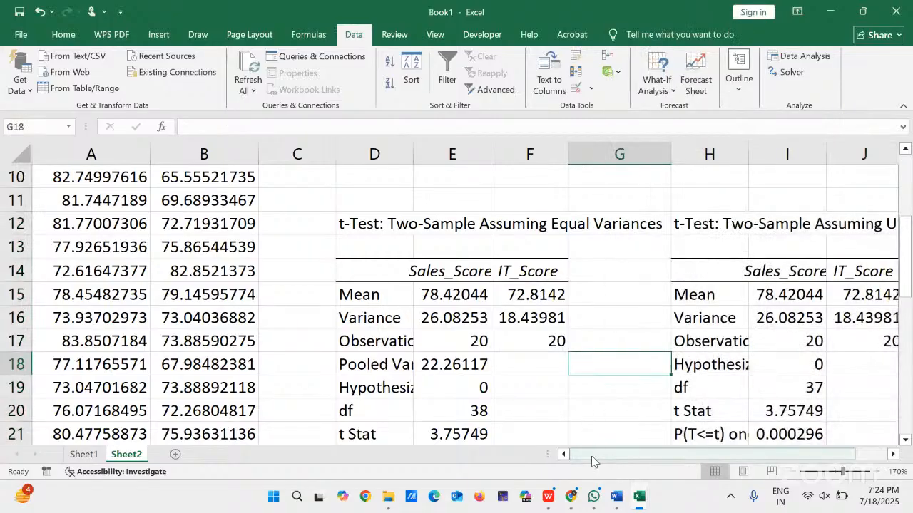
pyautogui.hscroll(1, 596, 464)
pyautogui.hscroll(-1, 596, 464)
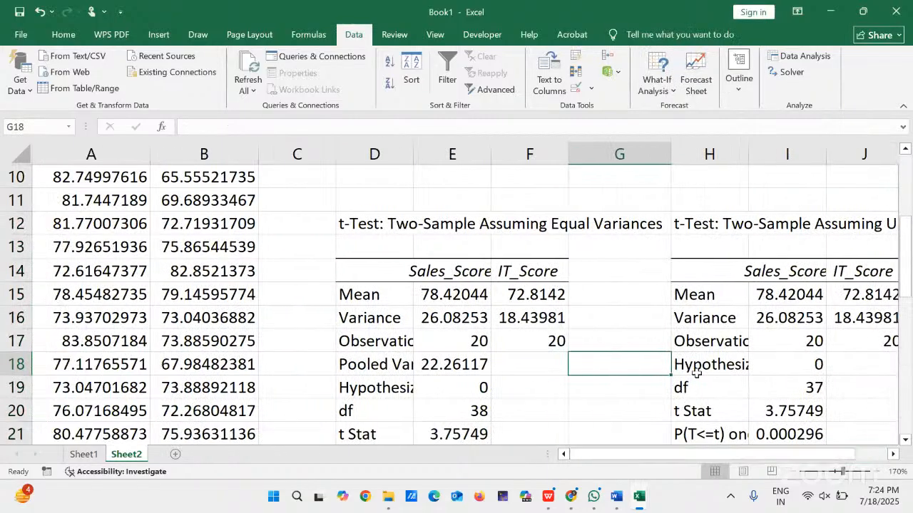
# Highlight the df rows of both t-test tables, D20:E20 and H19:I19, with yellow fill
pyautogui.moveTo(905, 289); pyautogui.dragTo(906, 305)
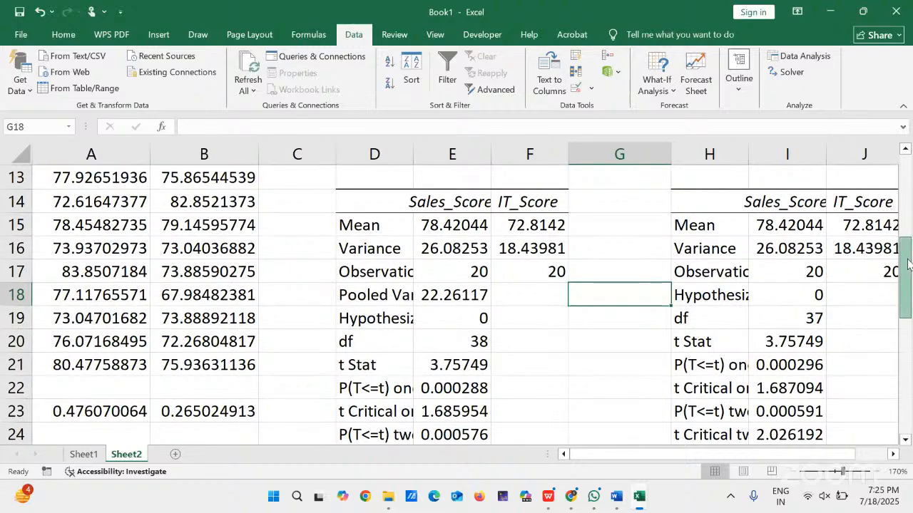
pyautogui.scroll(-1, 906, 264)
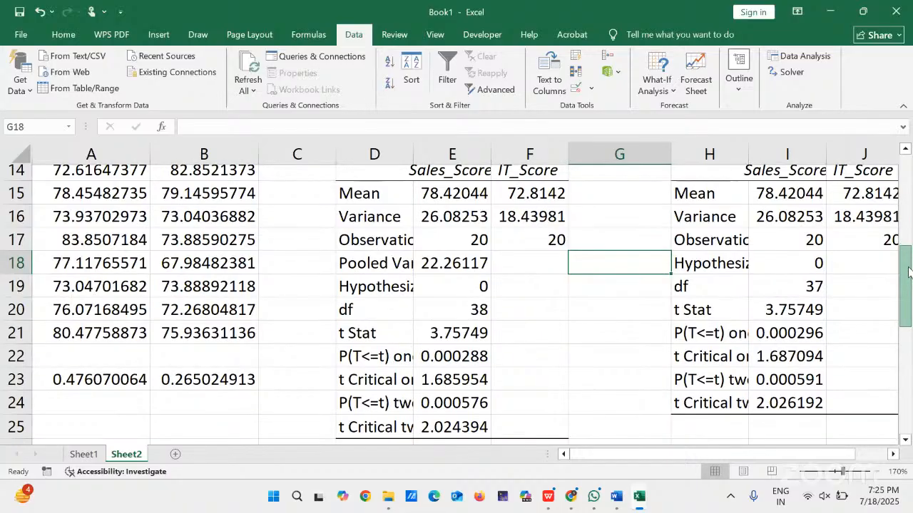
pyautogui.moveTo(909, 272); pyautogui.dragTo(910, 269)
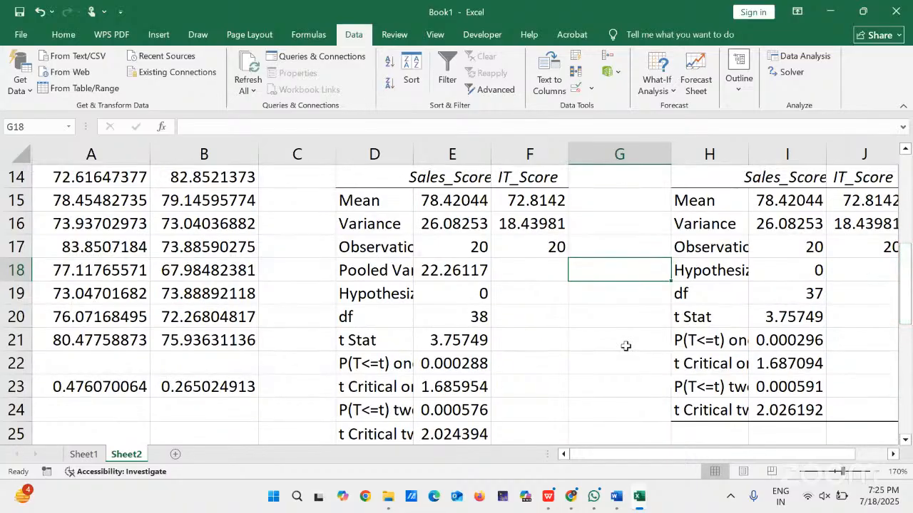
pyautogui.moveTo(352, 325); pyautogui.dragTo(463, 318)
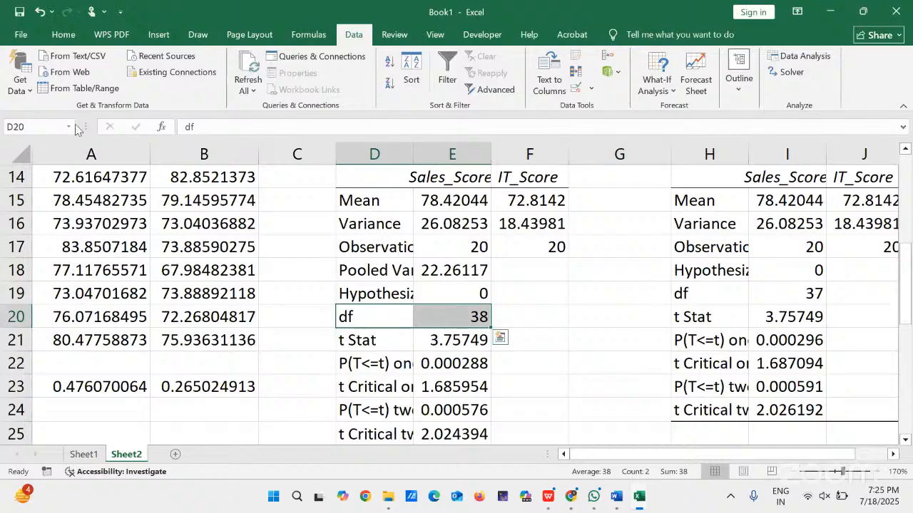
pyautogui.click(63, 35)
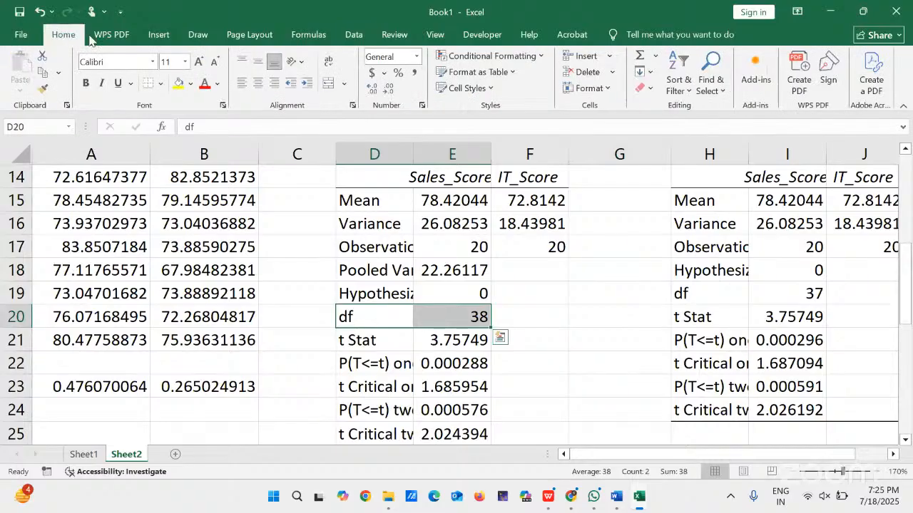
pyautogui.rightClick(176, 82)
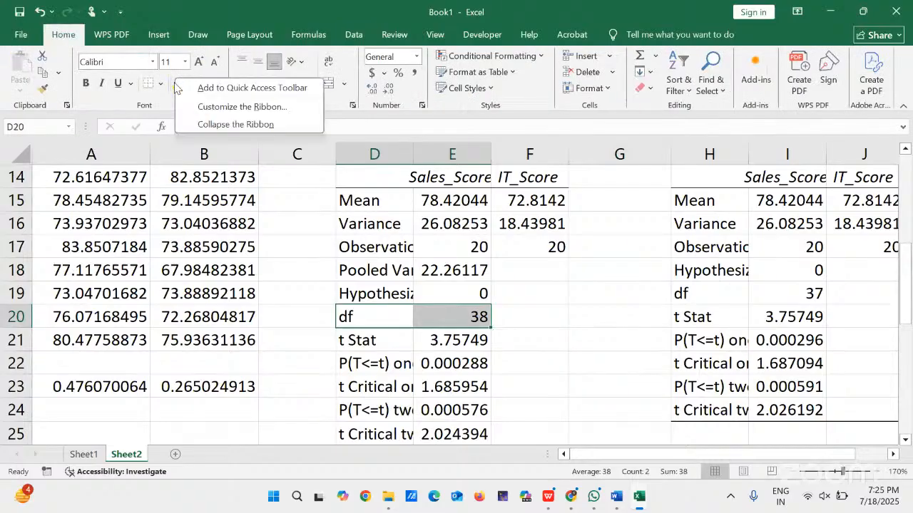
pyautogui.click(177, 82)
pyautogui.click(178, 83)
pyautogui.moveTo(725, 293); pyautogui.dragTo(780, 291)
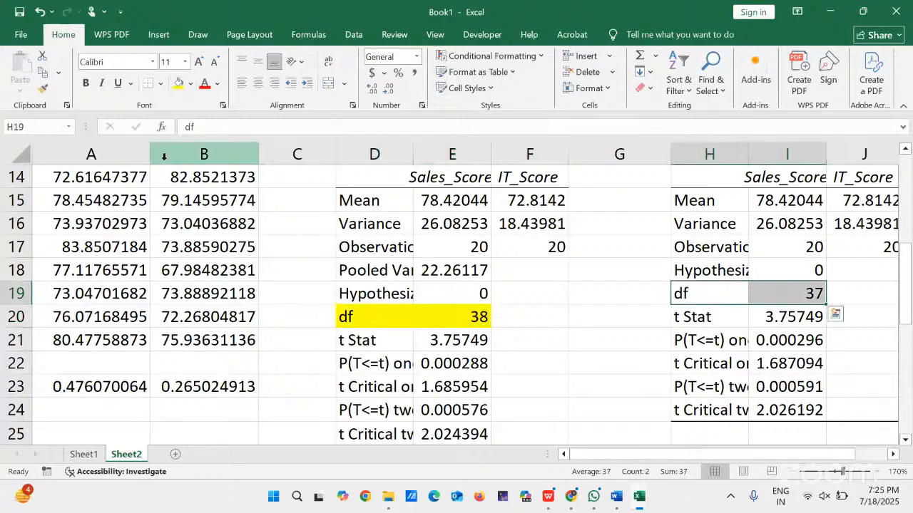
pyautogui.click(179, 83)
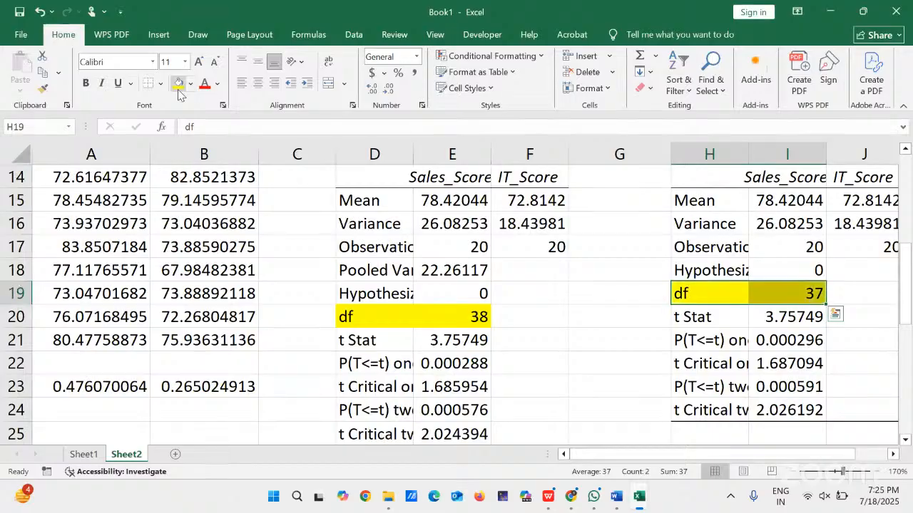
pyautogui.click(603, 400)
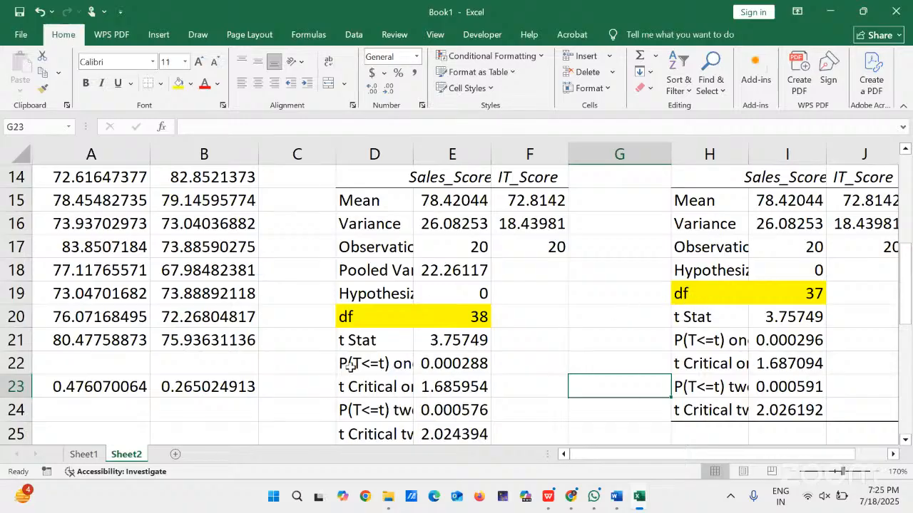
# Highlight the one-tail and two-tail P-value rows of the equal-variance table, D22:E22 and D24:E24, with light green fill
pyautogui.moveTo(349, 365); pyautogui.dragTo(435, 360)
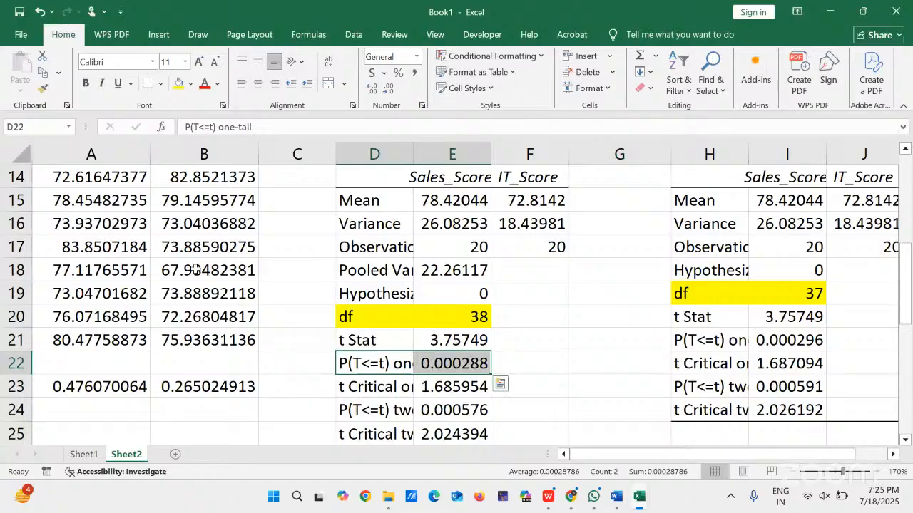
pyautogui.click(190, 83)
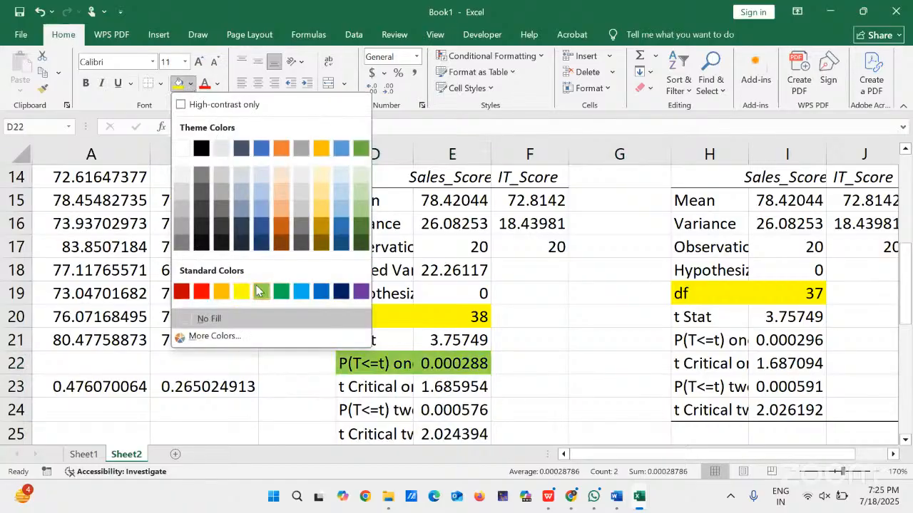
pyautogui.click(261, 293)
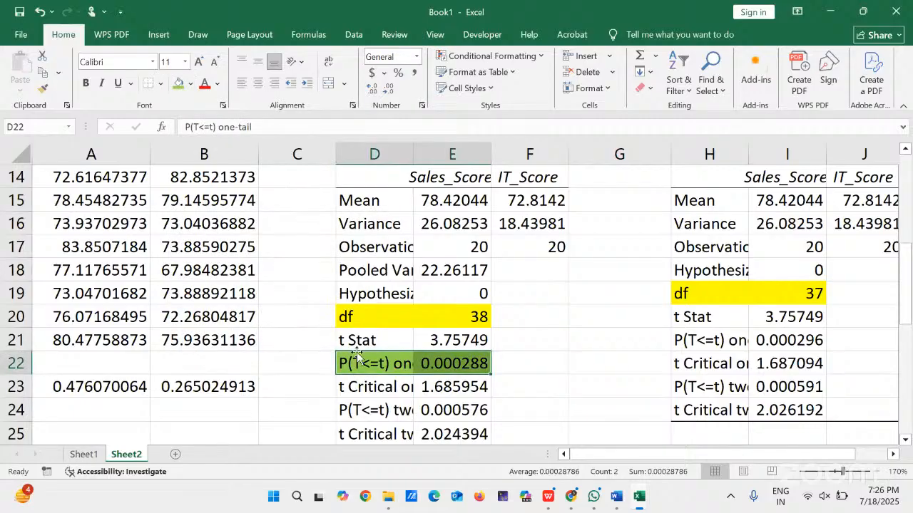
pyautogui.moveTo(353, 410); pyautogui.dragTo(452, 409)
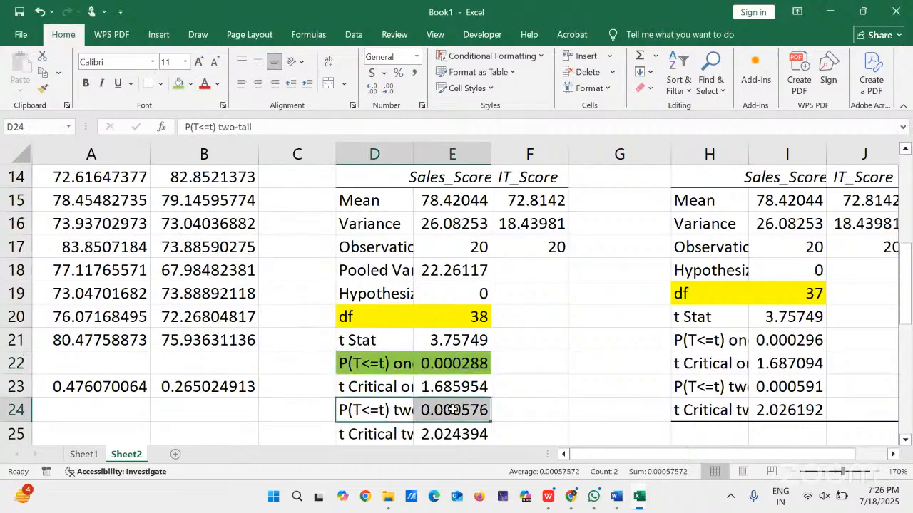
pyautogui.click(178, 83)
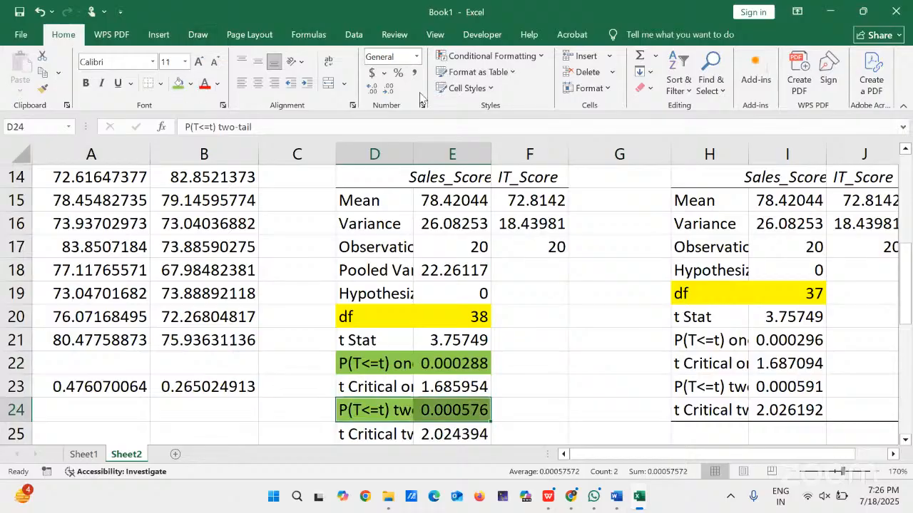
pyautogui.rightClick(701, 340)
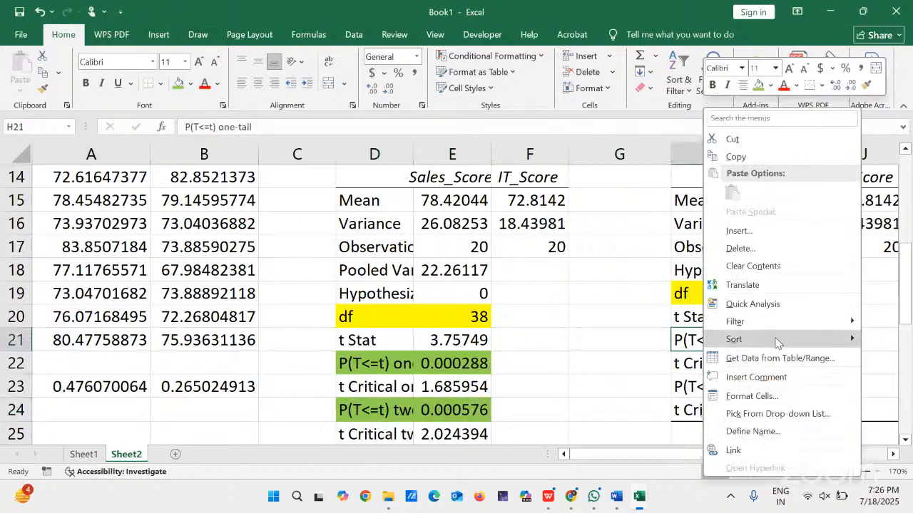
pyautogui.rightClick(568, 314)
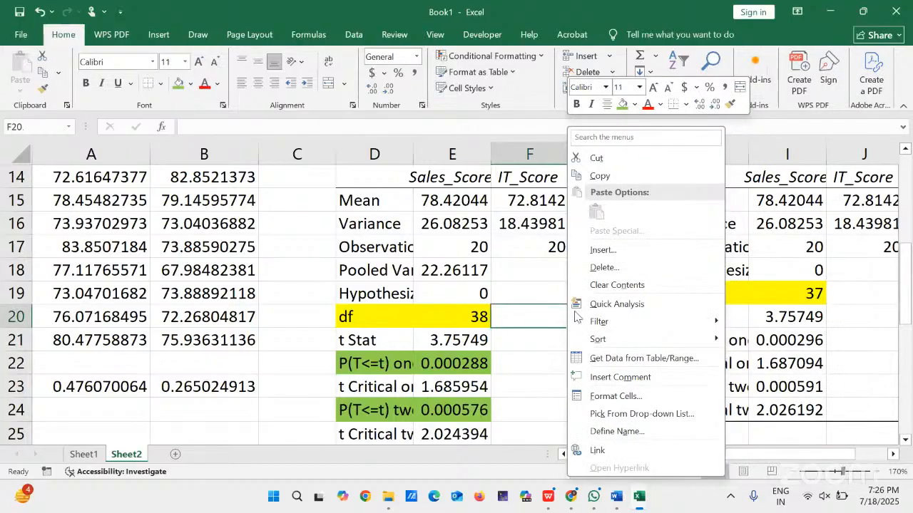
pyautogui.click(795, 324)
pyautogui.rightClick(797, 328)
pyautogui.press('Escape')
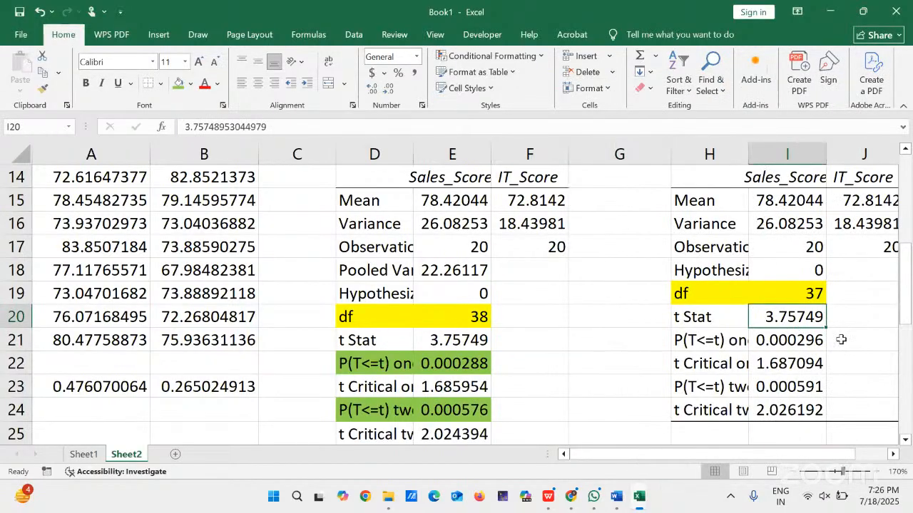
# Highlight the one-tail and two-tail P-value rows of the unequal-variance table, H21:I21 and H23:I23, with the same light green fill
pyautogui.moveTo(722, 340); pyautogui.dragTo(784, 337)
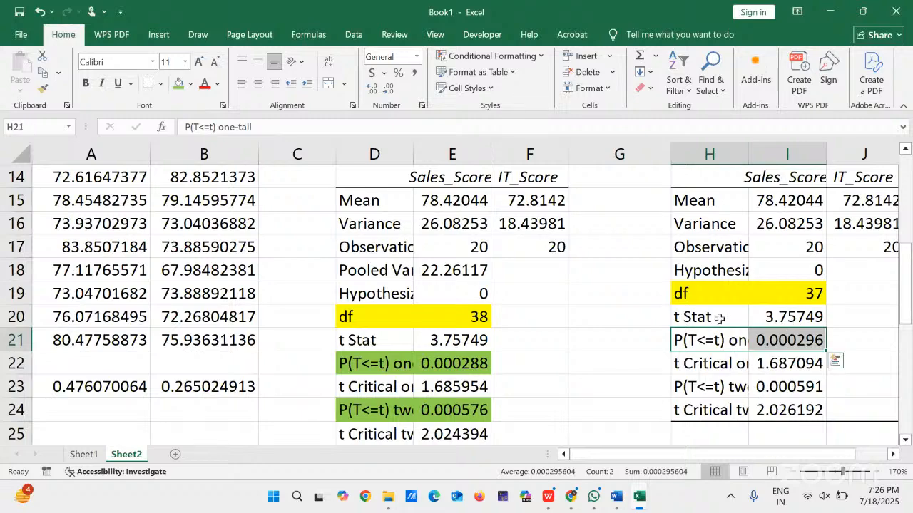
pyautogui.click(179, 84)
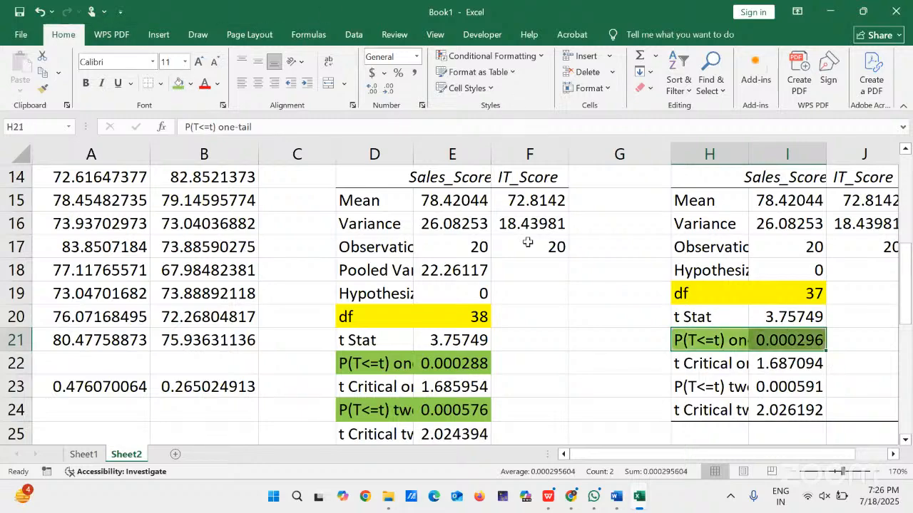
pyautogui.click(695, 391)
pyautogui.moveTo(695, 394); pyautogui.dragTo(797, 392)
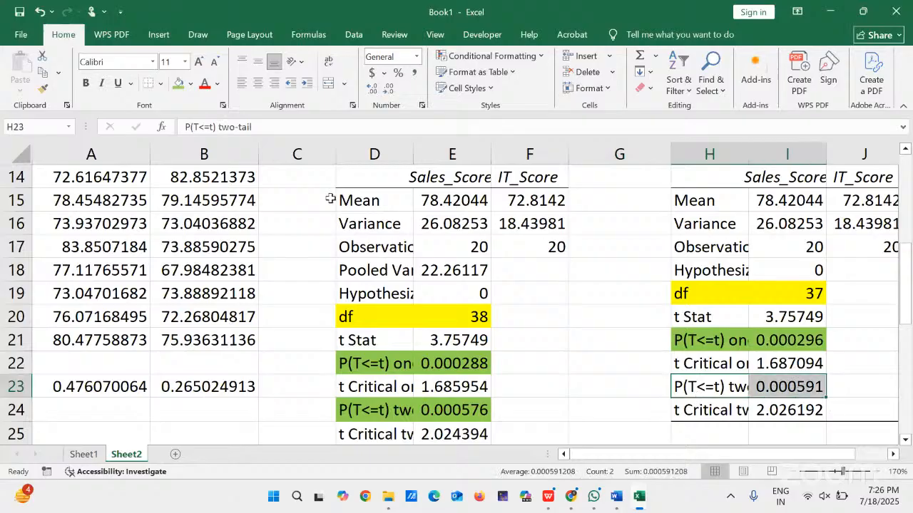
pyautogui.click(179, 84)
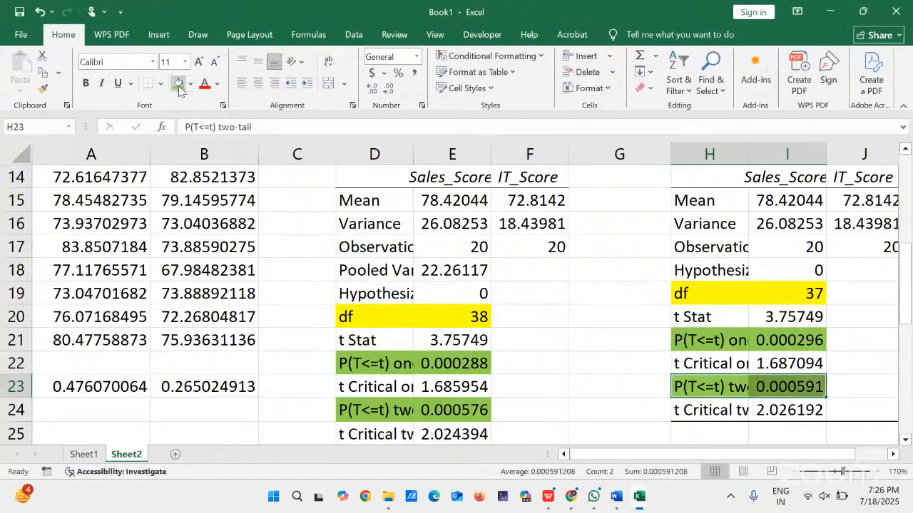
pyautogui.moveTo(386, 341); pyautogui.dragTo(442, 345)
pyautogui.click(546, 366)
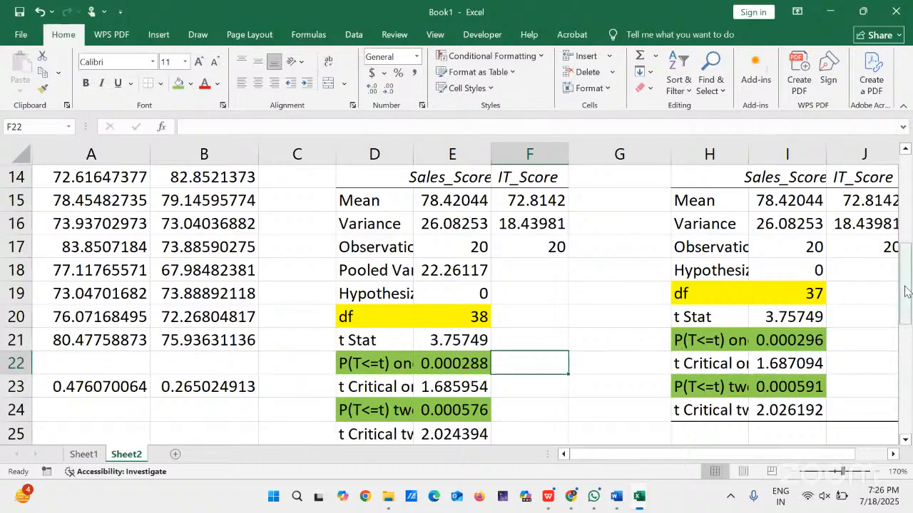
# Enter the degrees-of-freedom note "df = n-1" in cell D28 below the equal-variance table
pyautogui.moveTo(908, 287); pyautogui.dragTo(904, 268)
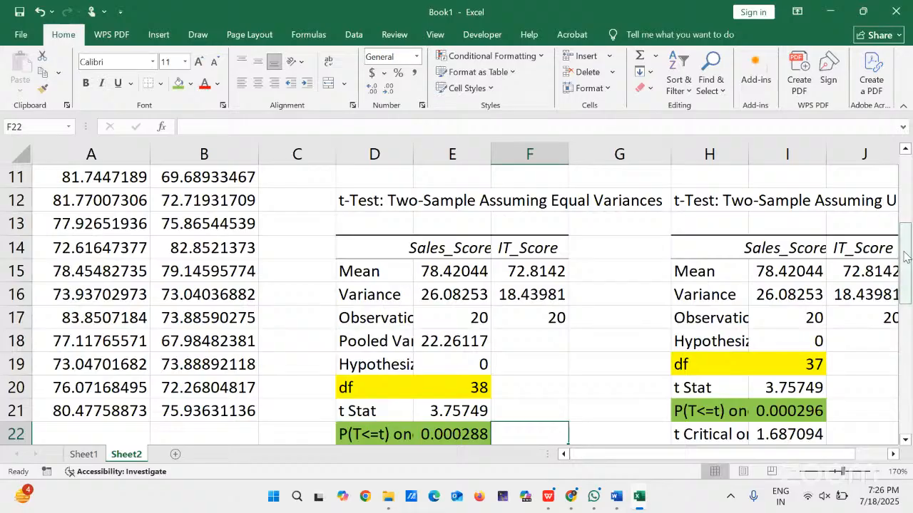
pyautogui.scroll(-3, 813, 291)
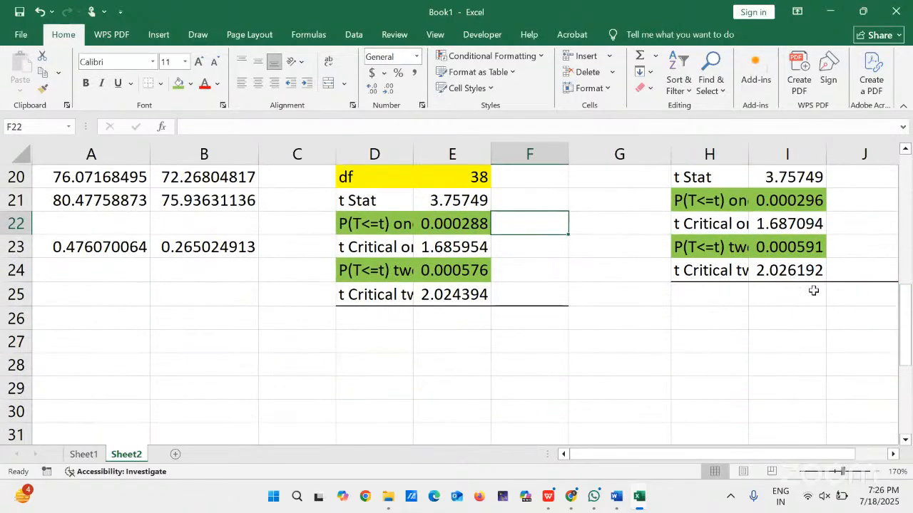
pyautogui.click(344, 363)
pyautogui.write('d')
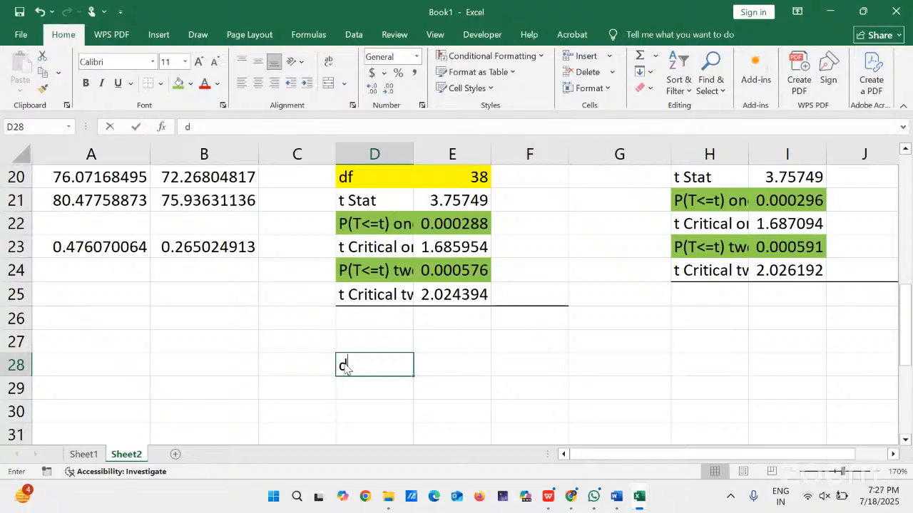
pyautogui.write('f =')
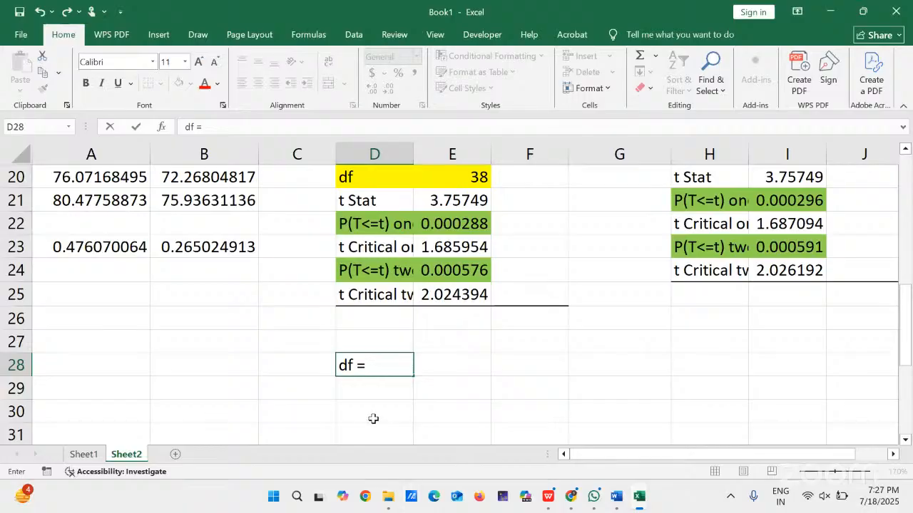
pyautogui.write('n-1')
# Enter the two groups' degrees of freedom, 19 and 19, in E28 and E29, and their total, 38, in E30
pyautogui.click(450, 371)
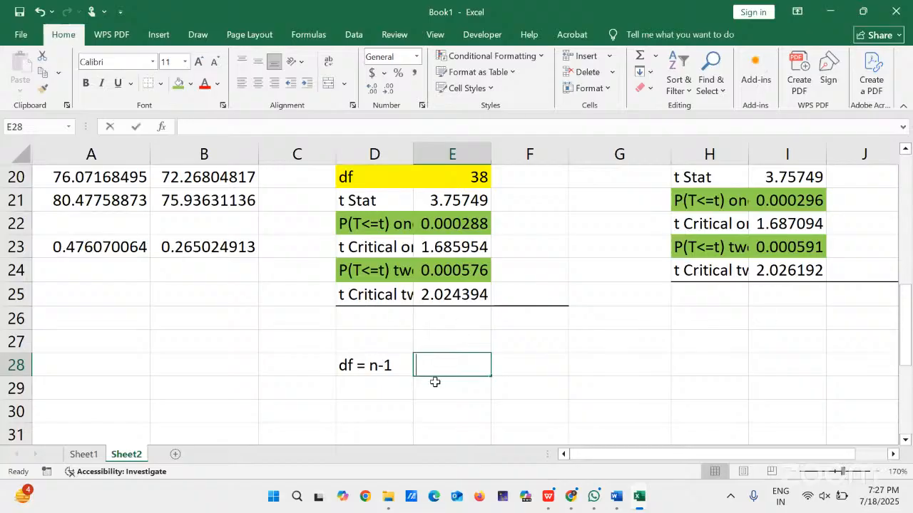
pyautogui.write('19')
pyautogui.press('Return')
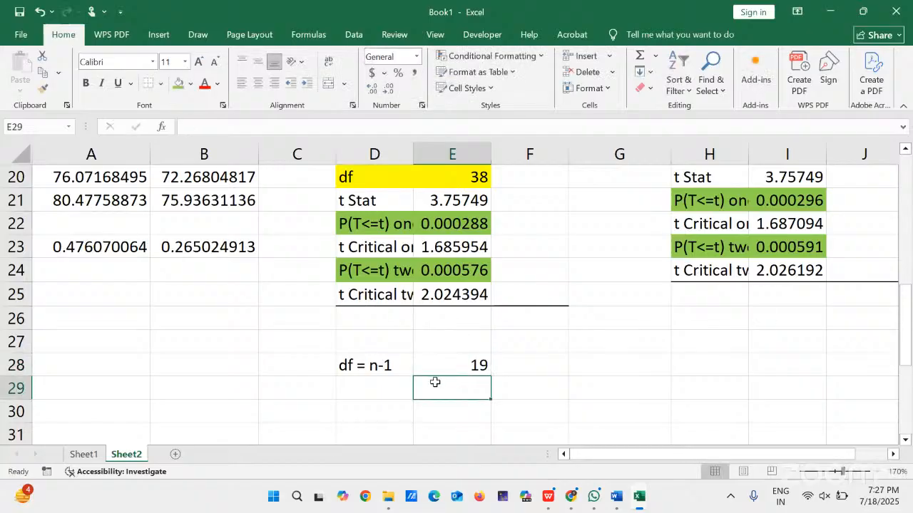
pyautogui.write('19')
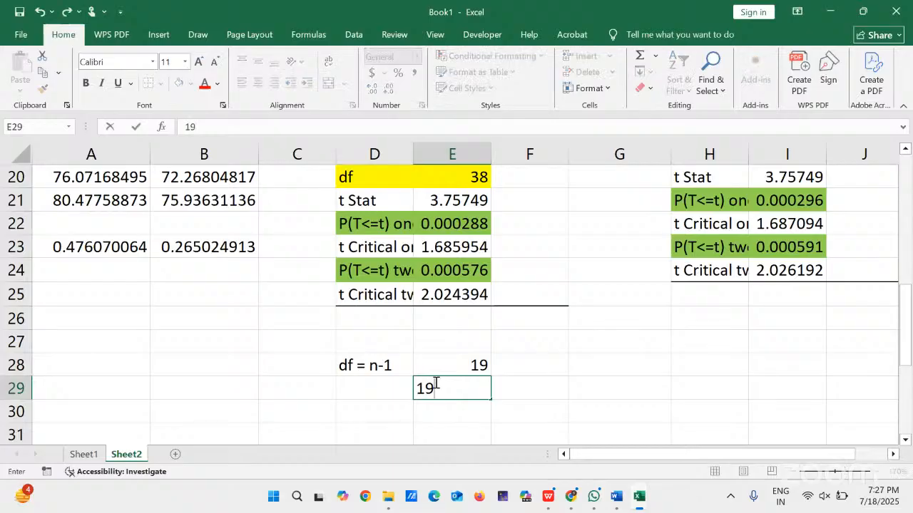
pyautogui.press('Return')
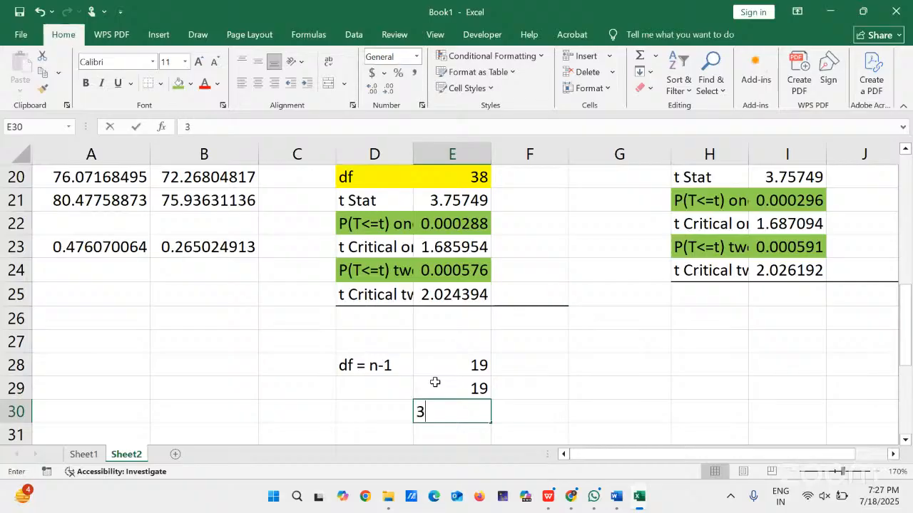
pyautogui.write('38')
pyautogui.press('Return')
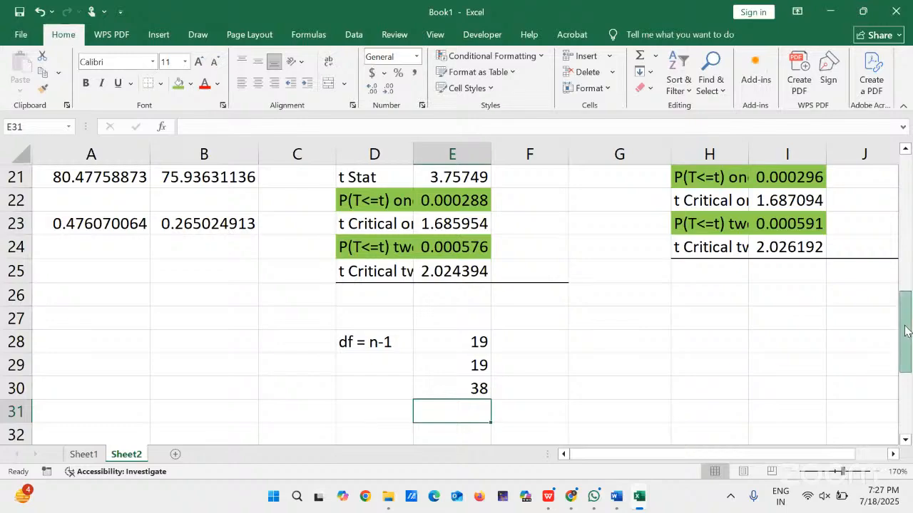
pyautogui.moveTo(906, 331); pyautogui.dragTo(906, 262)
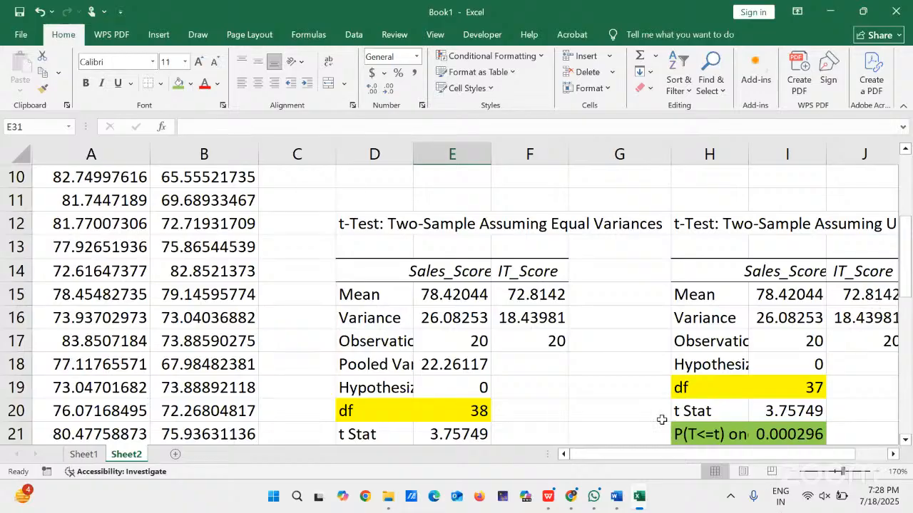
pyautogui.click(464, 416)
pyautogui.click(565, 377)
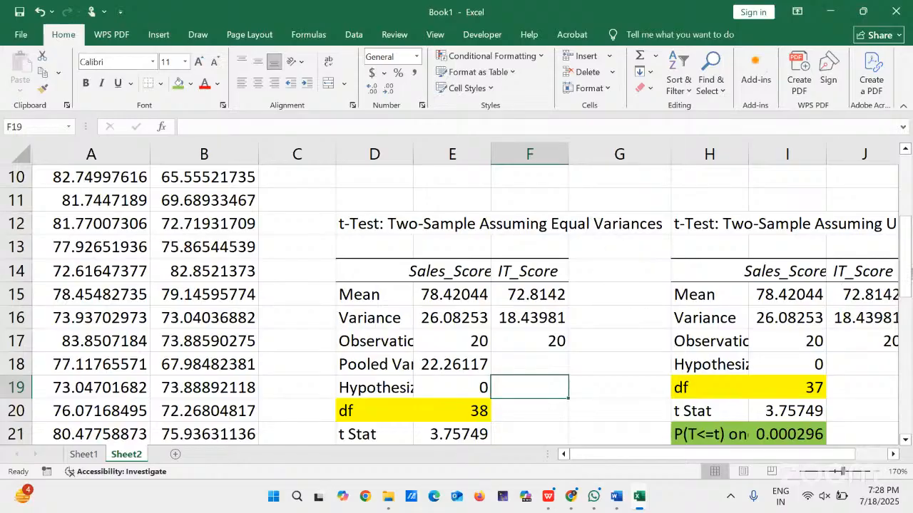
# Start the F-Test Two-Sample for Variances from the data analysis tools
pyautogui.moveTo(909, 271); pyautogui.dragTo(896, 186)
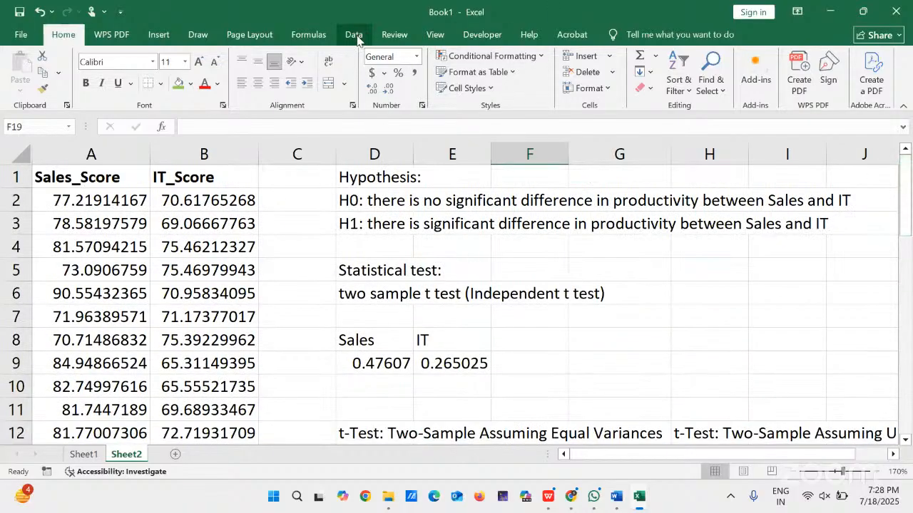
pyautogui.click(363, 37)
pyautogui.click(793, 57)
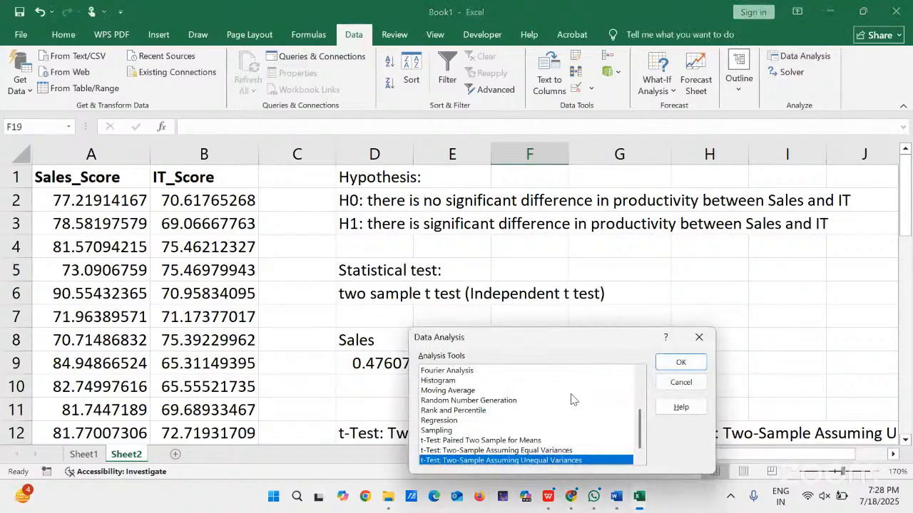
pyautogui.moveTo(640, 422); pyautogui.dragTo(639, 396)
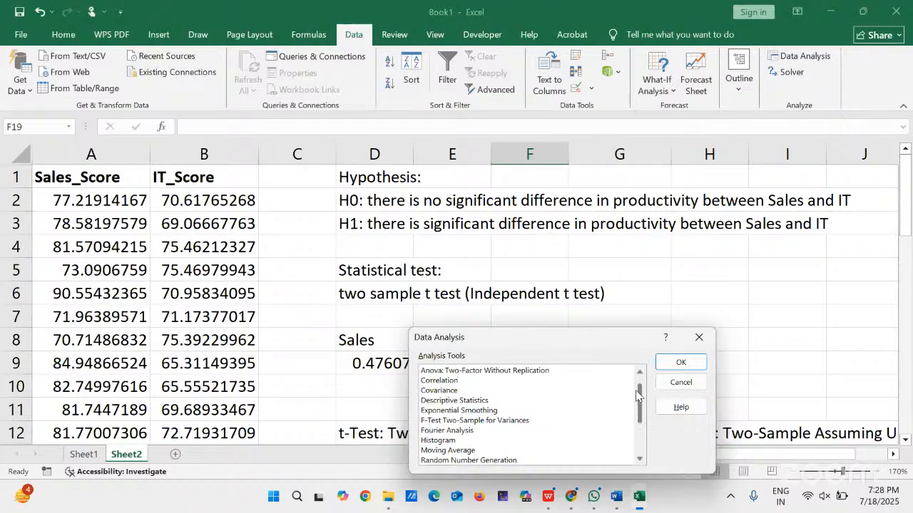
pyautogui.click(474, 421)
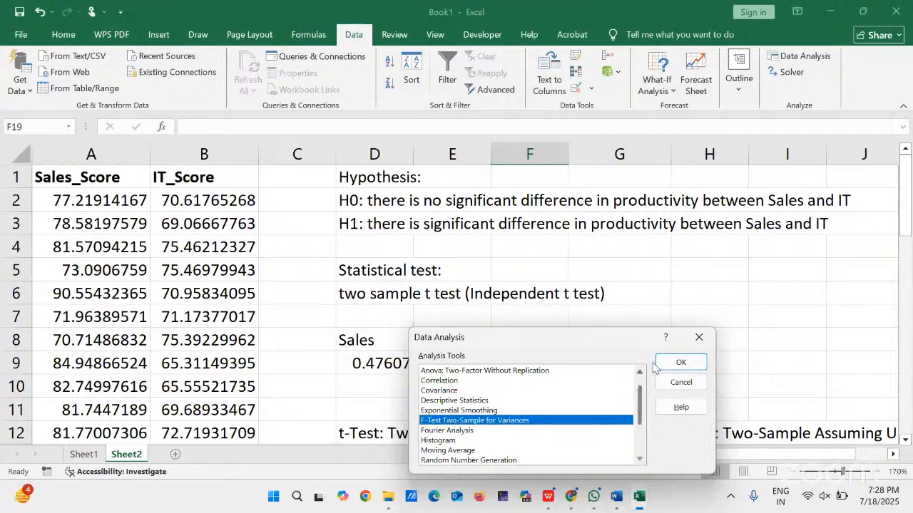
pyautogui.click(680, 362)
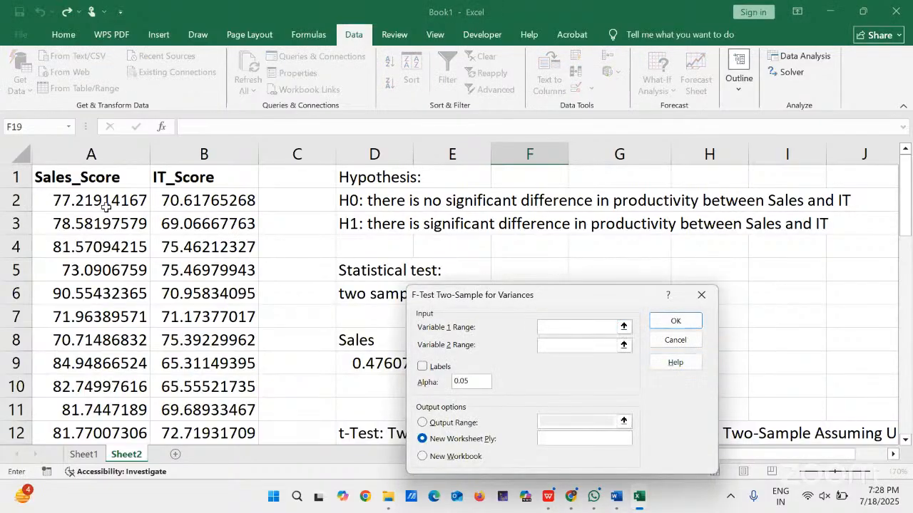
# Set the F-test's variable 1 range to $A$1:$A$21 (Sales_Score) and variable 2 range to $B$1:$B$21 (IT_Score)
pyautogui.click(69, 177)
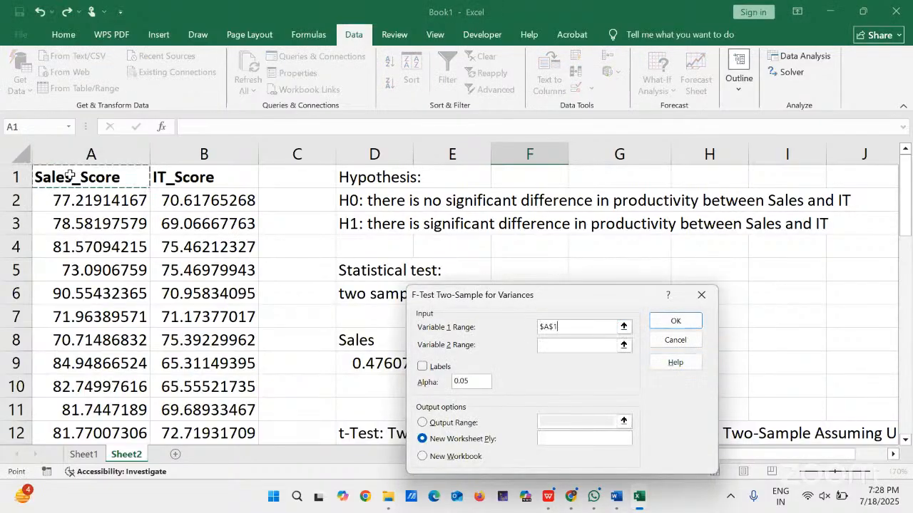
pyautogui.hotkey('ctrl', 'shift', 'Down')
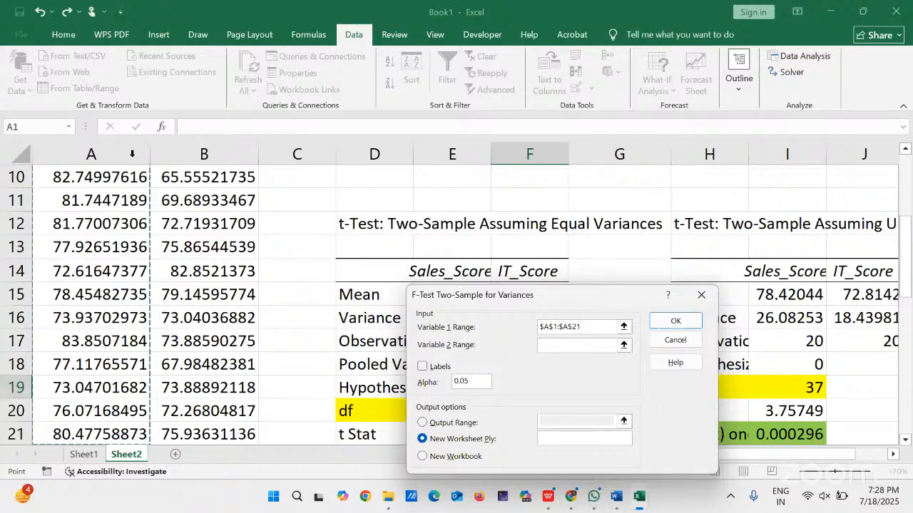
pyautogui.moveTo(909, 218); pyautogui.dragTo(908, 153)
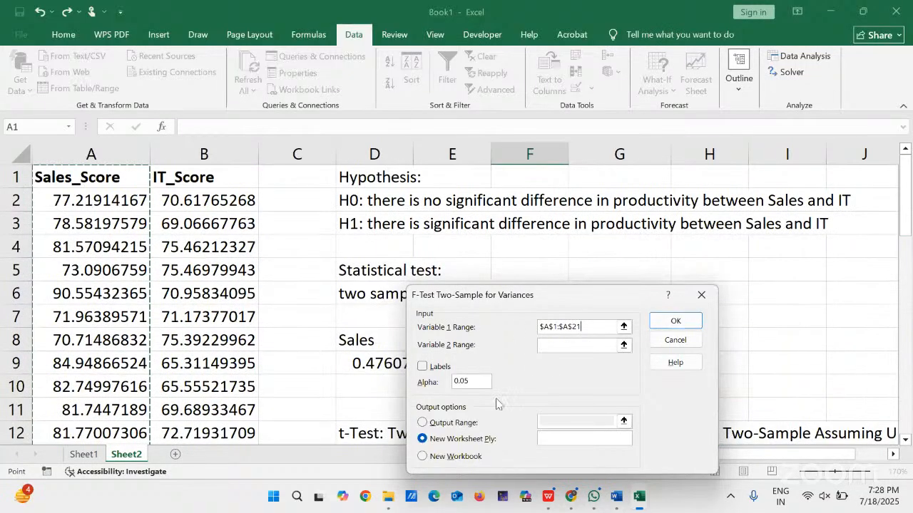
pyautogui.click(554, 346)
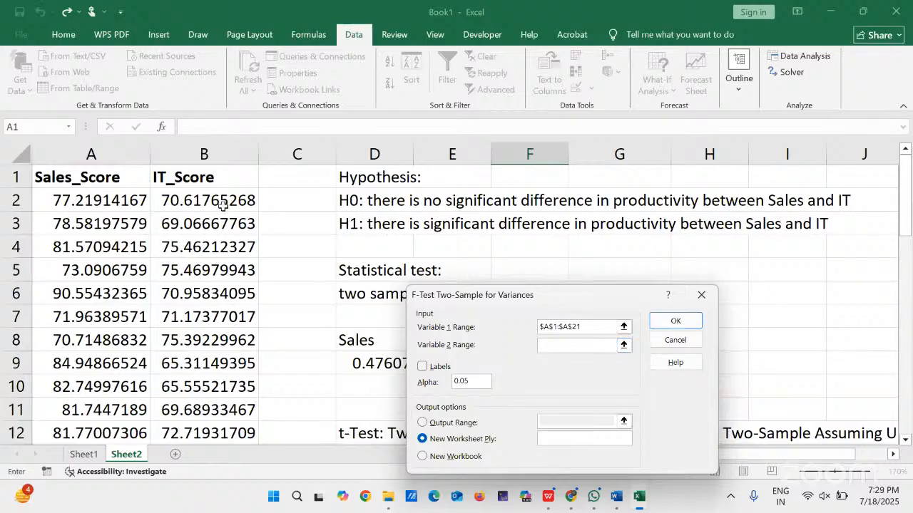
pyautogui.click(228, 178)
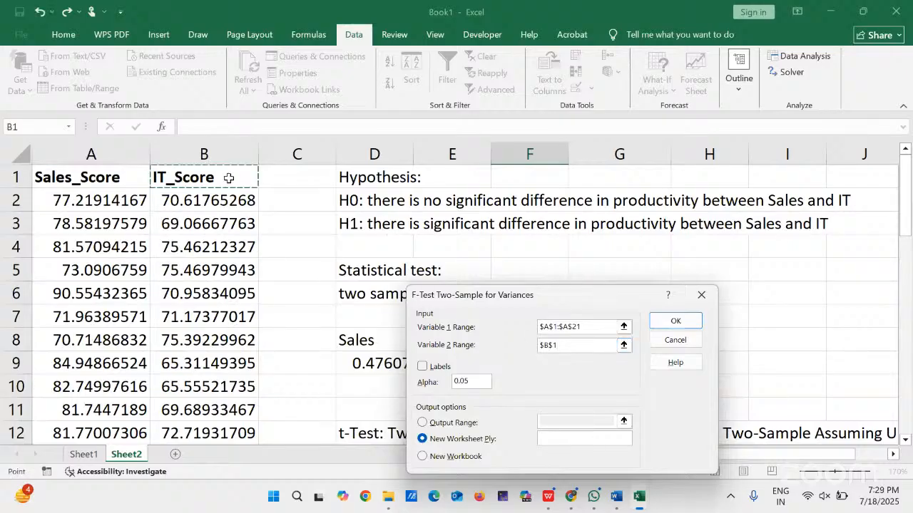
pyautogui.hotkey('ctrl', 'shift', 'Down')
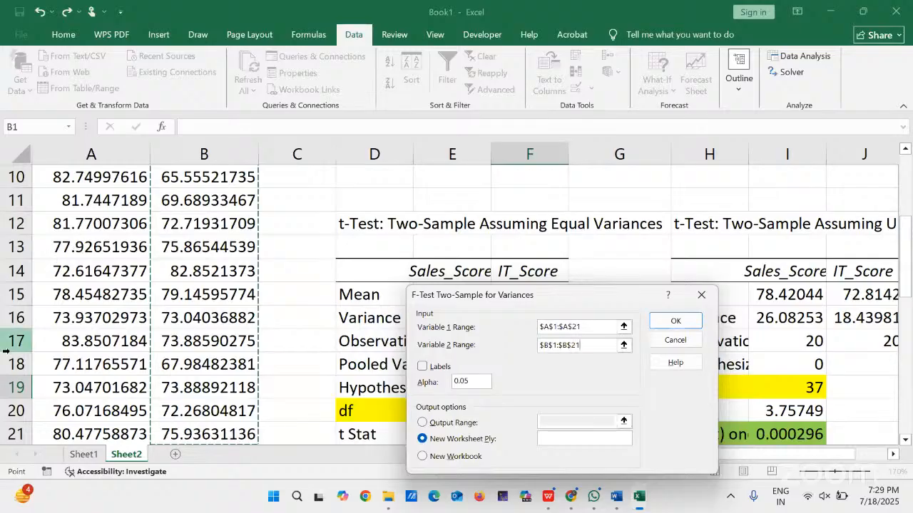
# Run the F-test with labels included and its output placed at cell D32, and check both groups' degrees of freedom
pyautogui.click(422, 367)
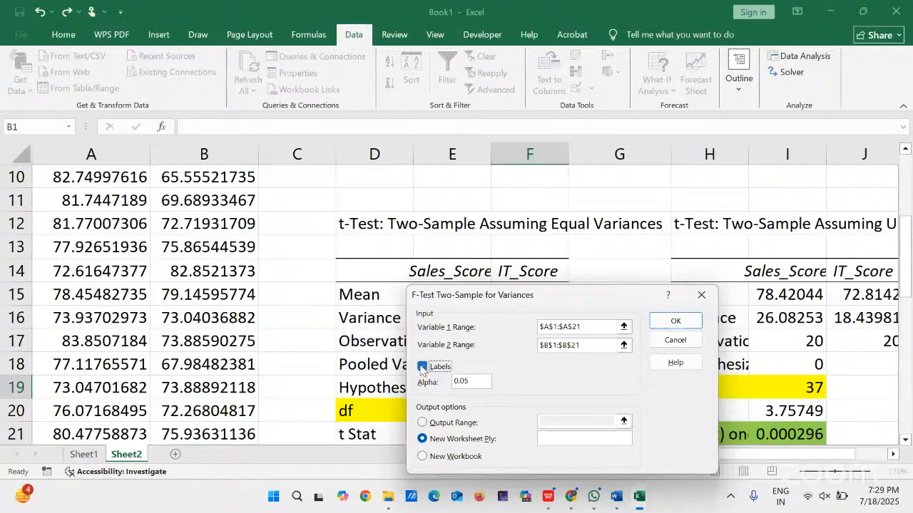
pyautogui.click(424, 423)
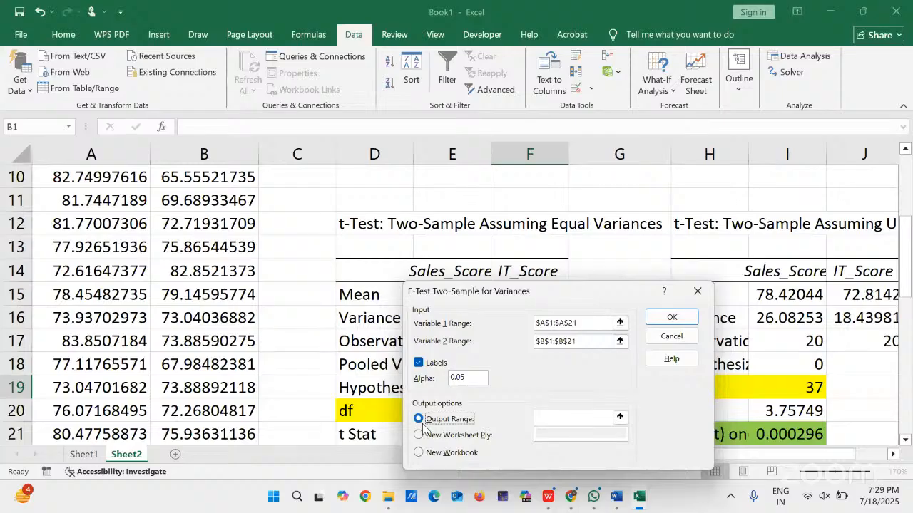
pyautogui.click(548, 422)
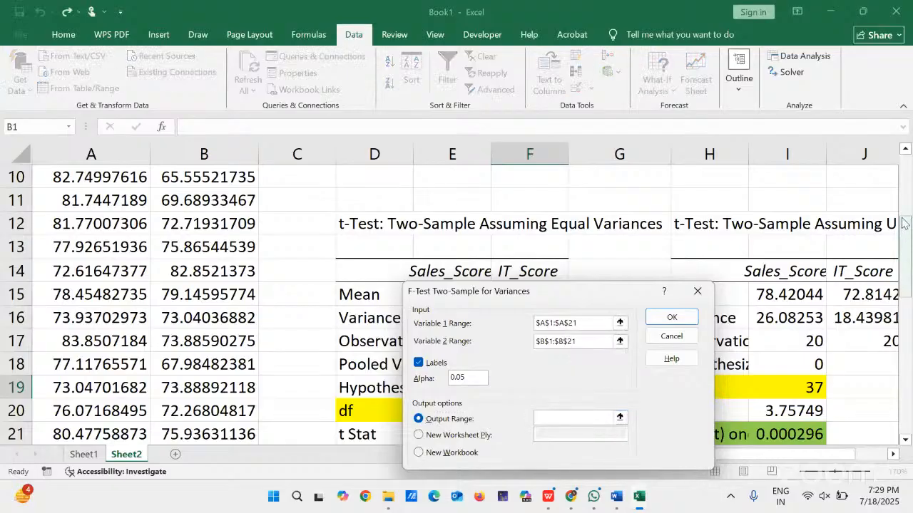
pyautogui.moveTo(903, 238); pyautogui.dragTo(906, 365)
pyautogui.click(365, 265)
pyautogui.click(682, 322)
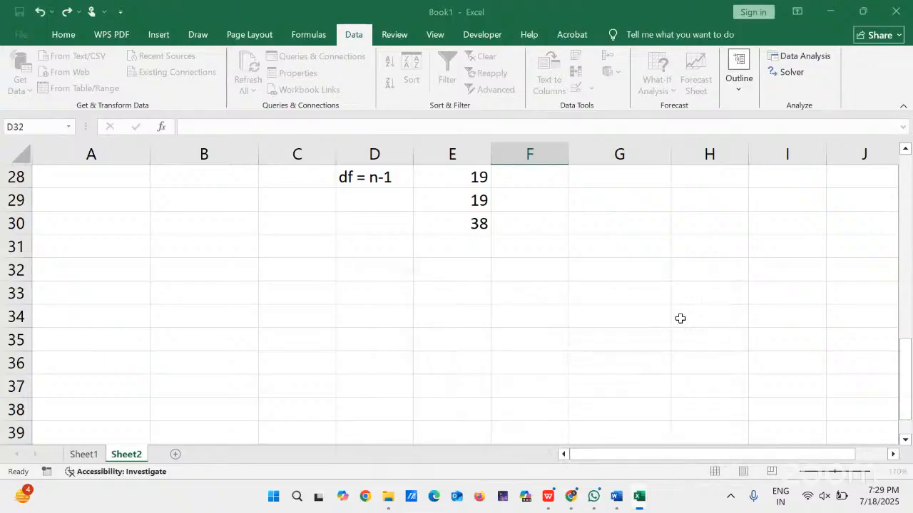
pyautogui.rightClick(804, 393)
pyautogui.click(873, 370)
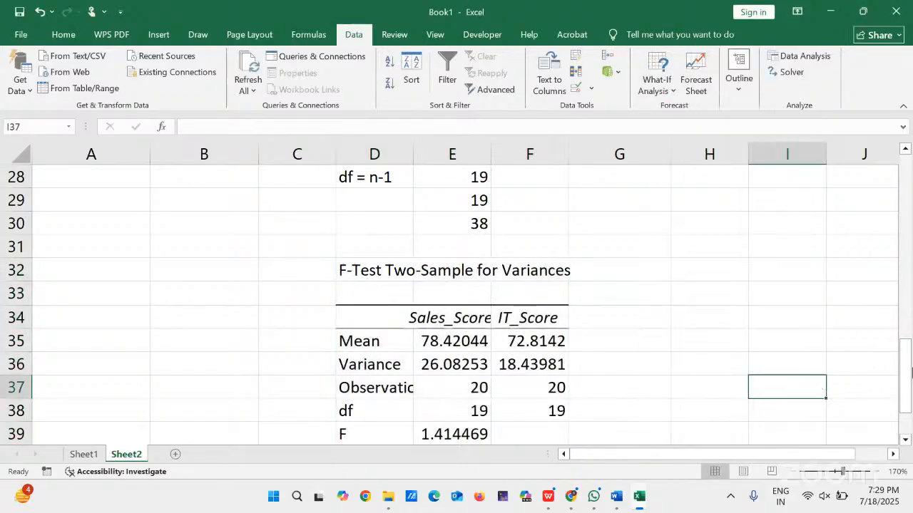
pyautogui.moveTo(909, 376); pyautogui.dragTo(910, 399)
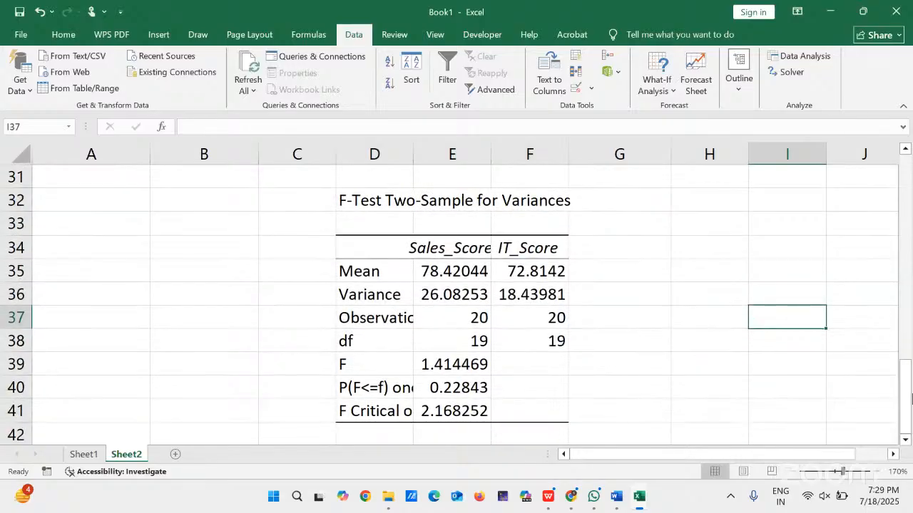
pyautogui.click(455, 338)
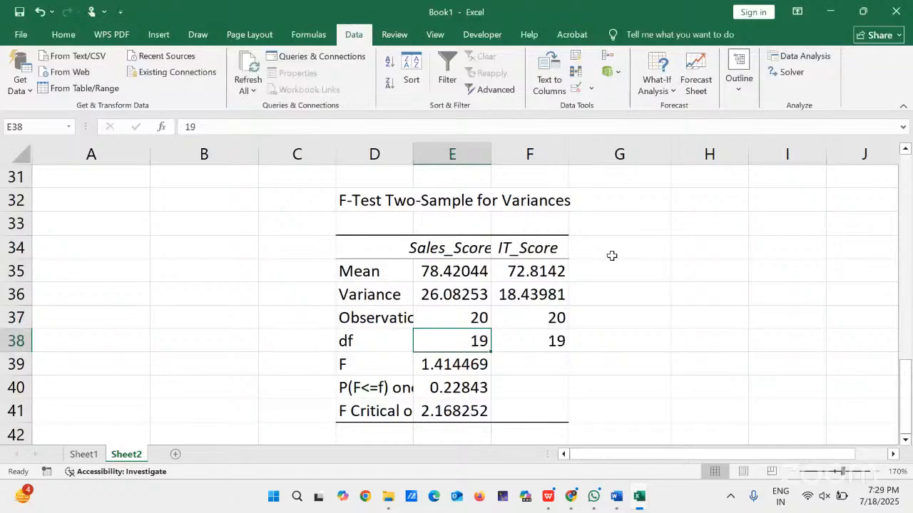
pyautogui.click(546, 340)
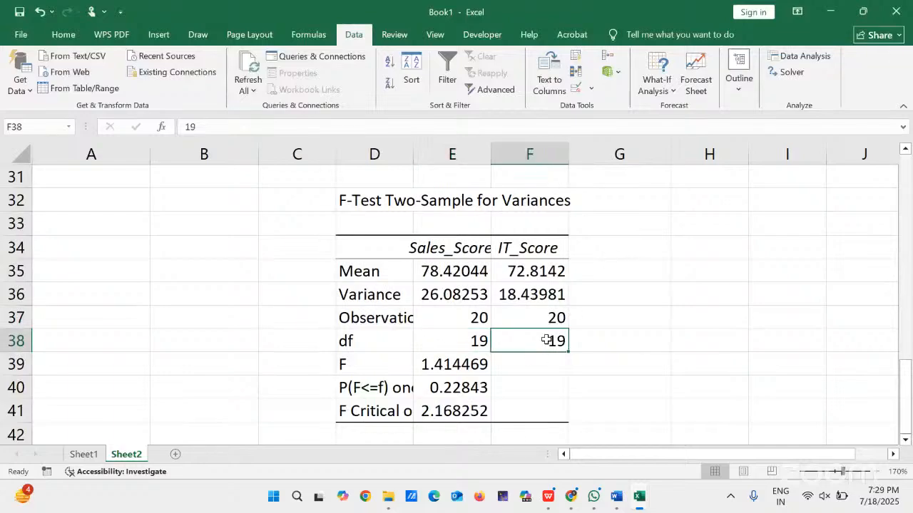
# Enter the null hypothesis "H0: var 1= var 2" in cell A35 beside the F-test table
pyautogui.click(107, 271)
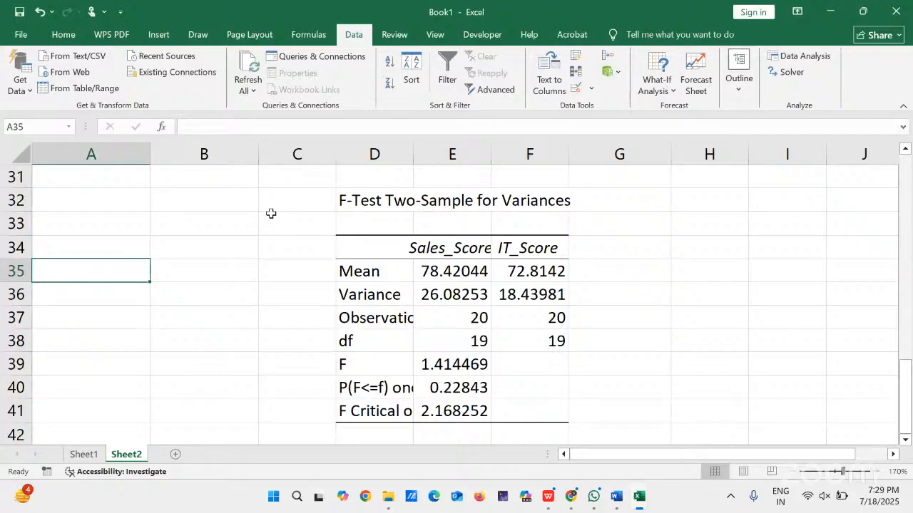
pyautogui.write('h0:')
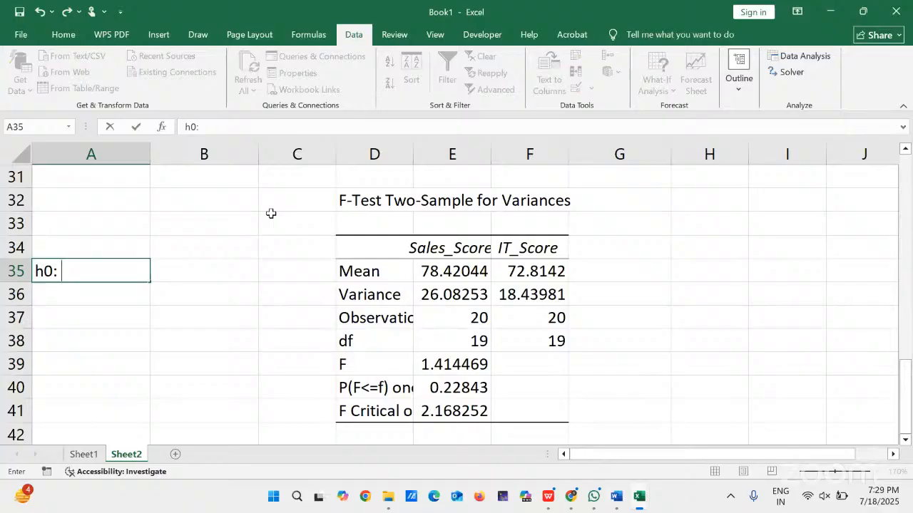
pyautogui.press('BackSpace')
pyautogui.press('BackSpace')
pyautogui.press('BackSpace')
pyautogui.press('BackSpace')
pyautogui.write('H0: var 1')
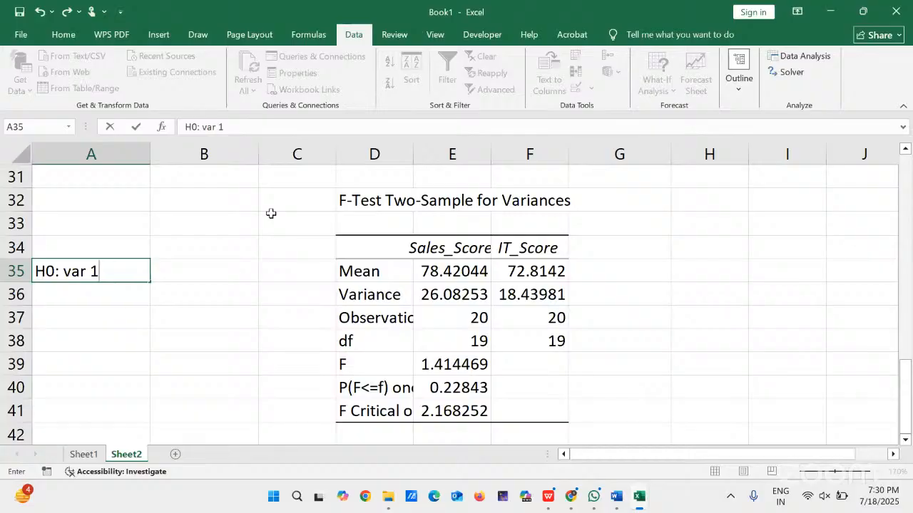
pyautogui.write('= var 2')
pyautogui.press('Return')
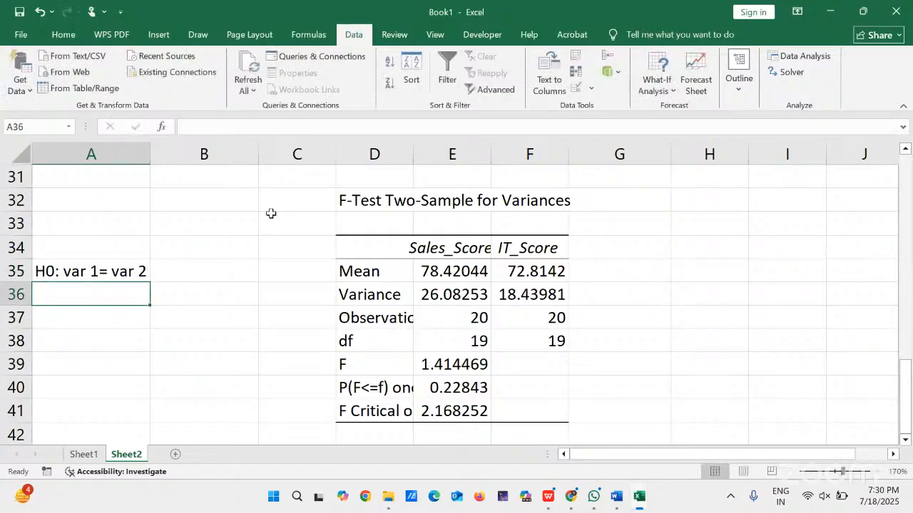
# Enter the alternative hypothesis "H1: Var 1≠var 2" in cell A36, inserting the not-equal sign as a symbol
pyautogui.write('H1:')
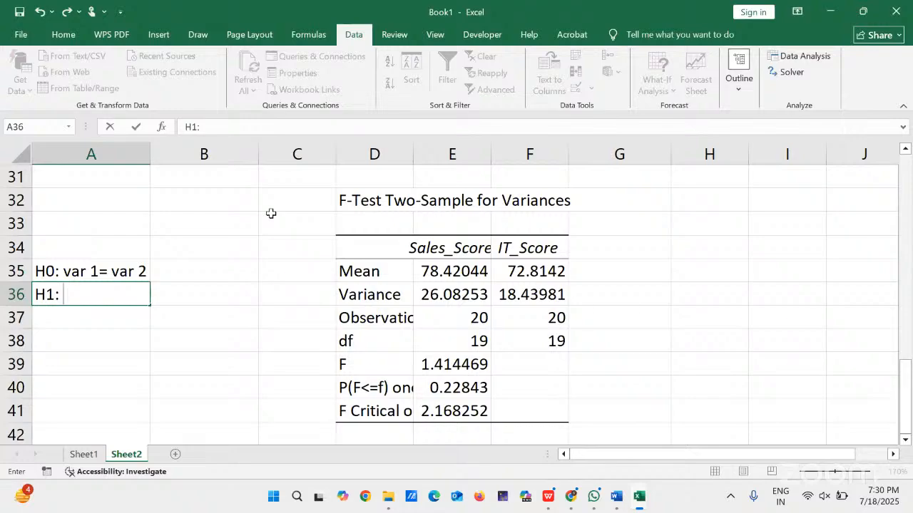
pyautogui.write('Var 1')
pyautogui.click(163, 34)
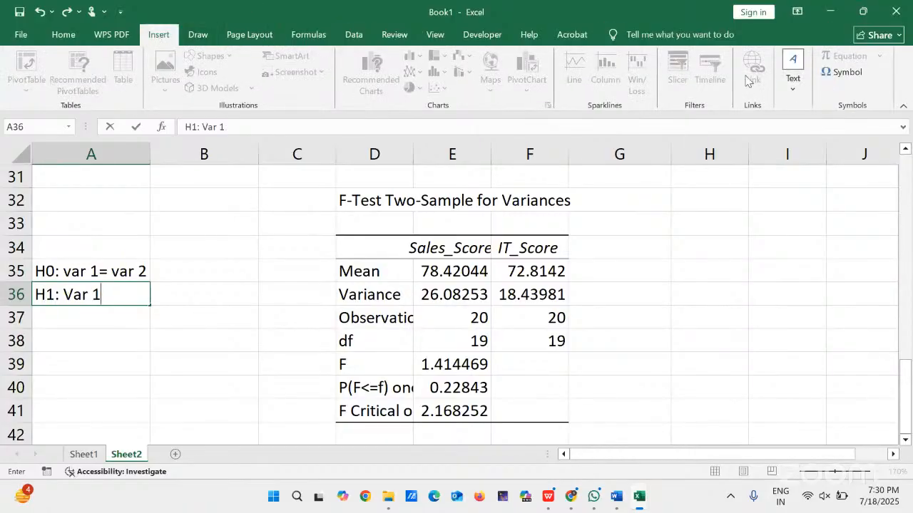
pyautogui.click(843, 73)
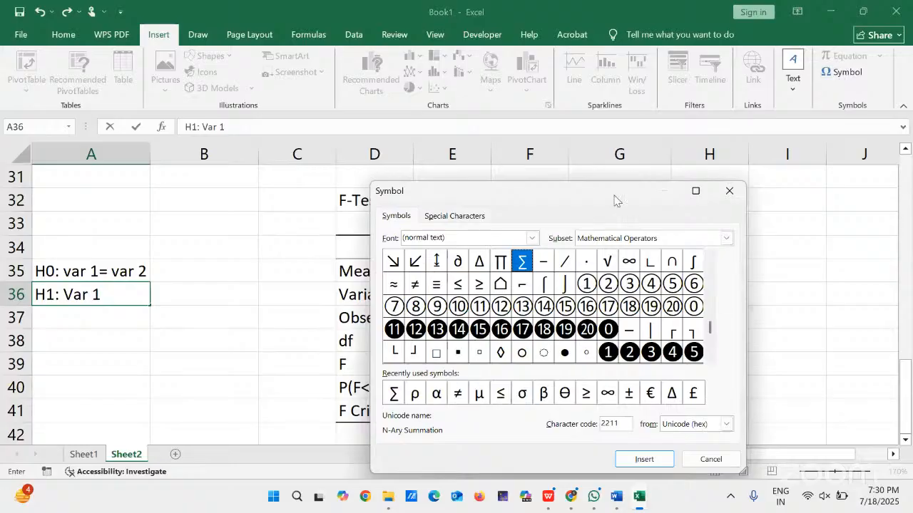
pyautogui.click(464, 393)
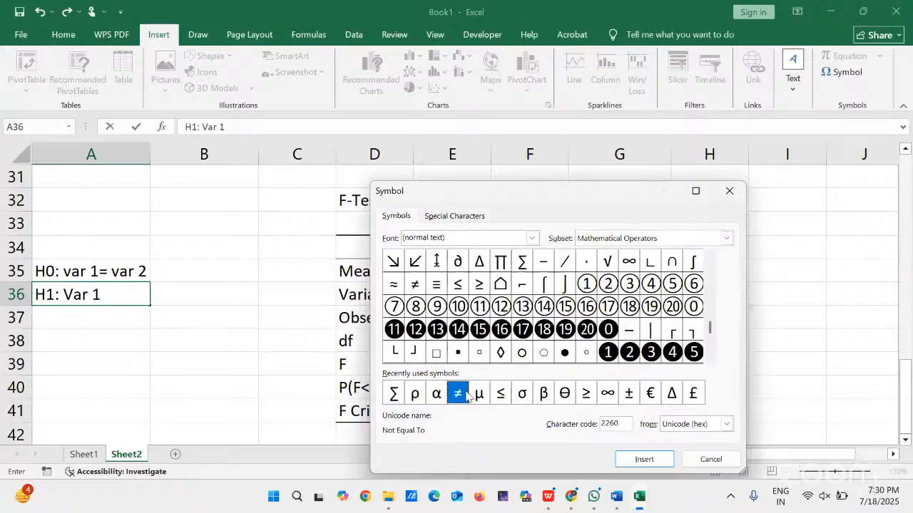
pyautogui.click(662, 462)
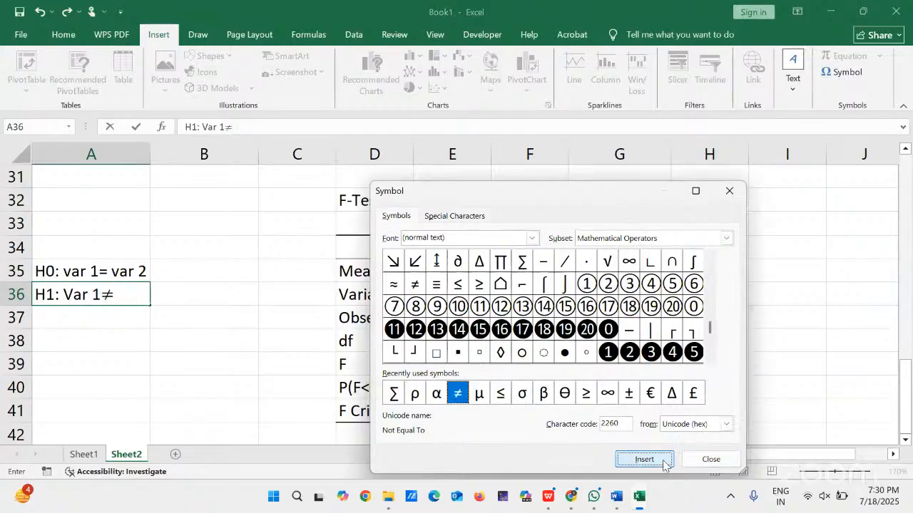
pyautogui.click(685, 459)
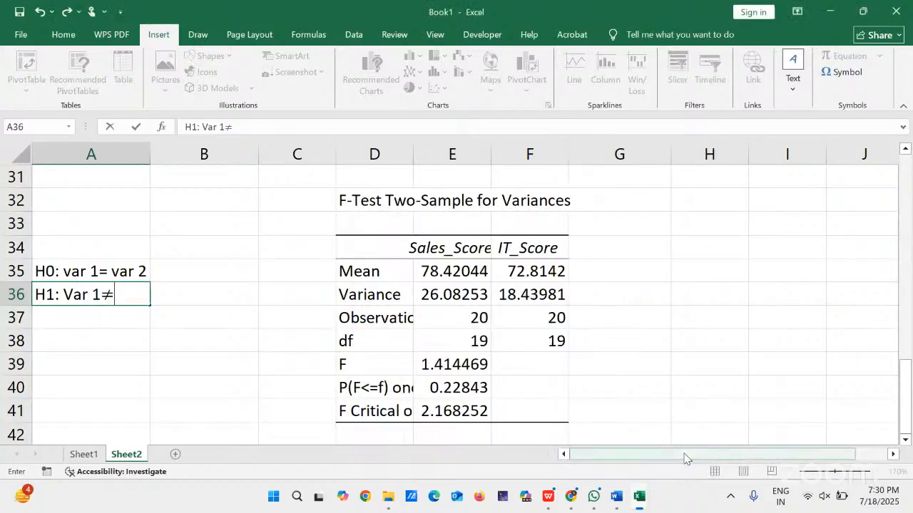
pyautogui.write('var 2')
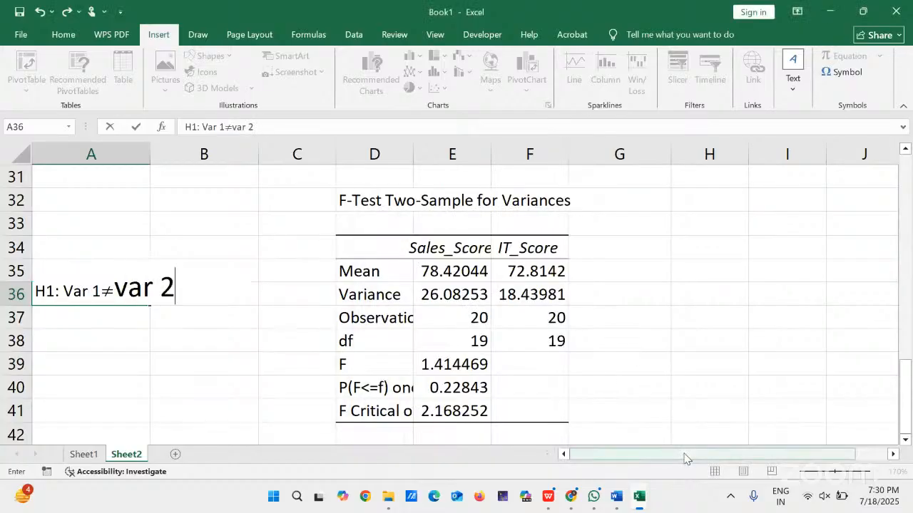
pyautogui.press('Return')
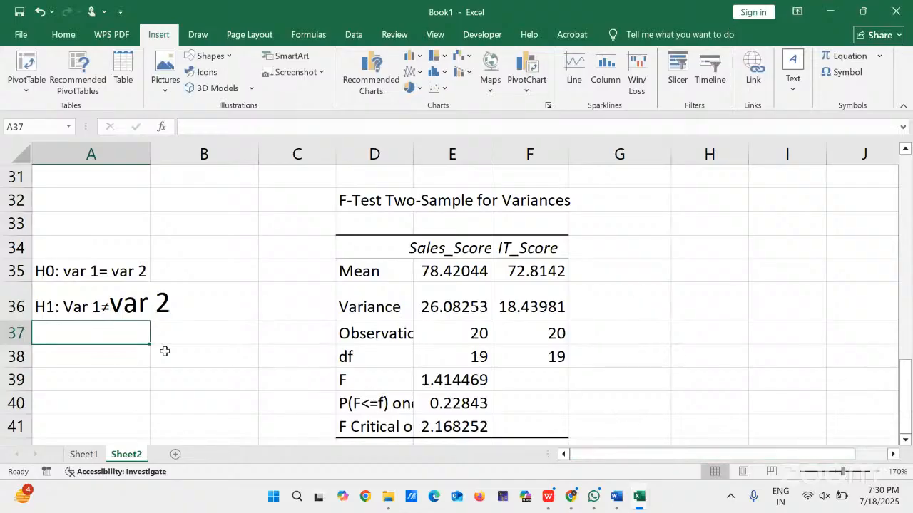
# Set the font size of the two hypothesis cells A35:A36 to 16
pyautogui.click(36, 307)
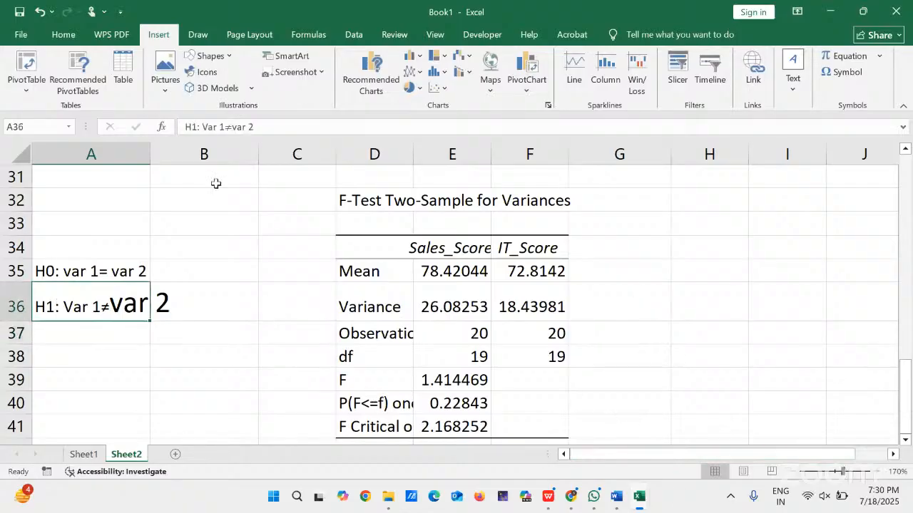
pyautogui.click(63, 36)
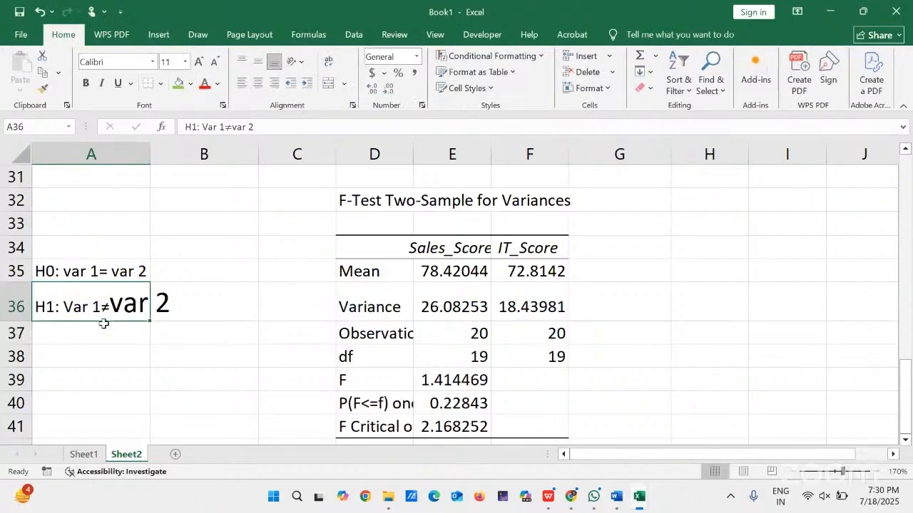
pyautogui.click(46, 269)
pyautogui.moveTo(46, 269); pyautogui.dragTo(74, 292)
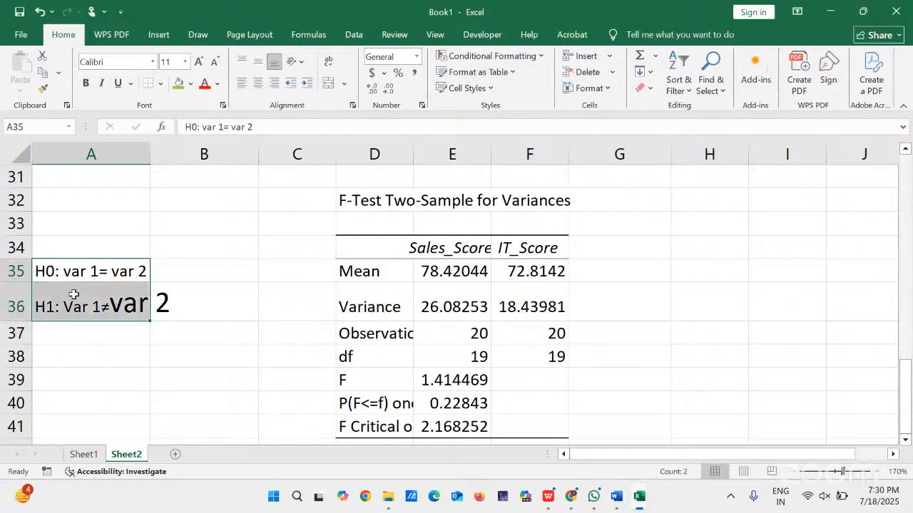
pyautogui.click(186, 61)
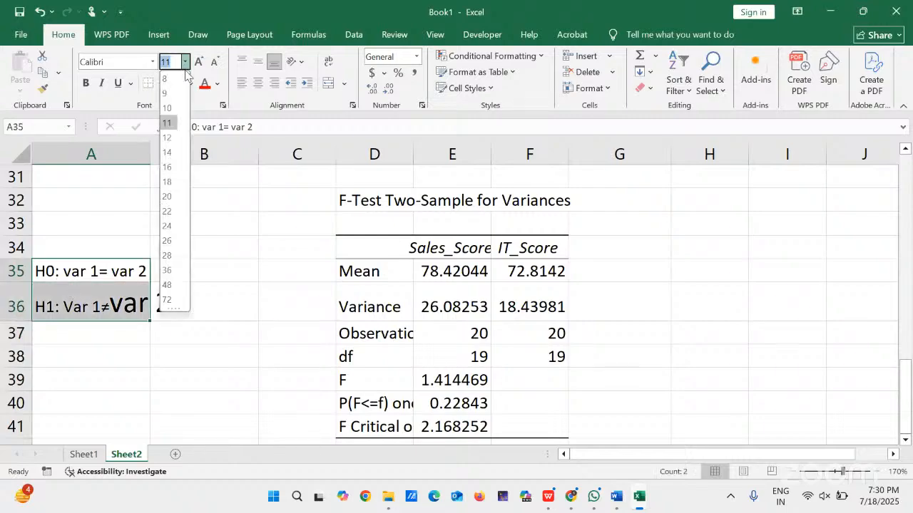
pyautogui.click(168, 167)
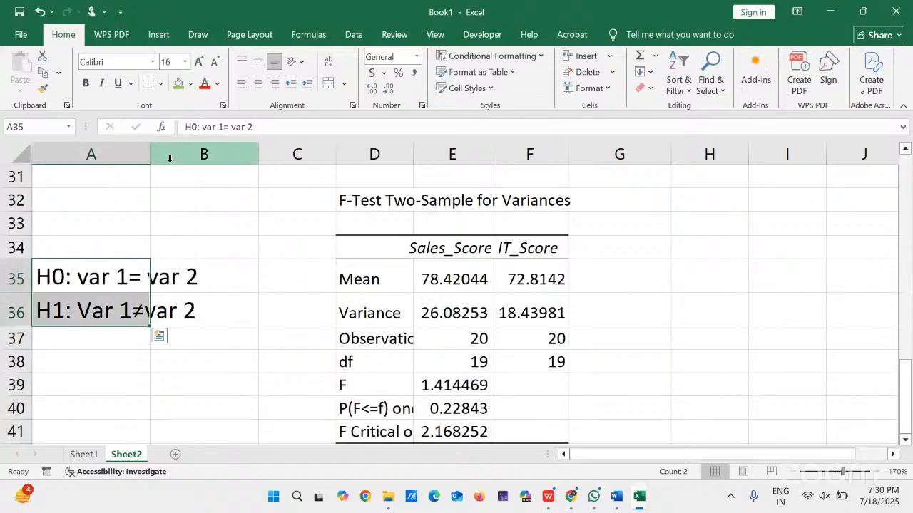
pyautogui.click(240, 320)
# Fill the F-test's one-tail p-value cell E40 with green
pyautogui.click(158, 384)
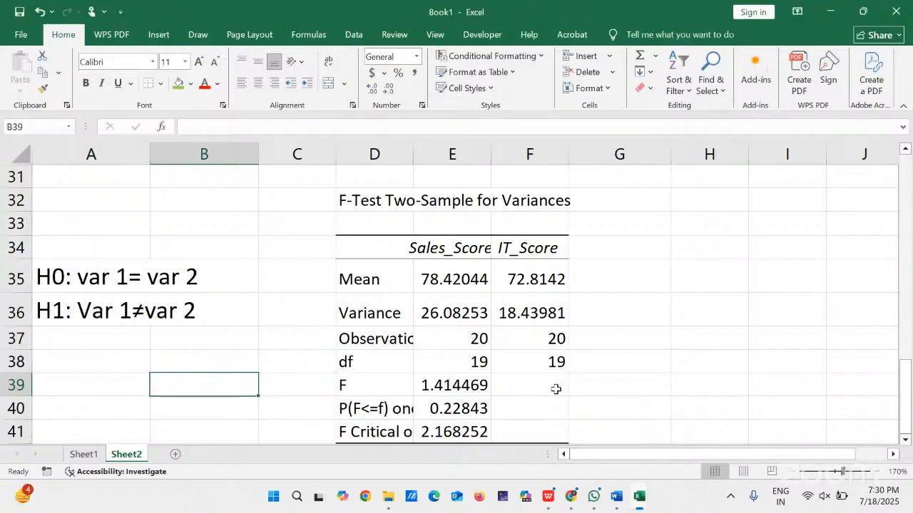
pyautogui.click(444, 413)
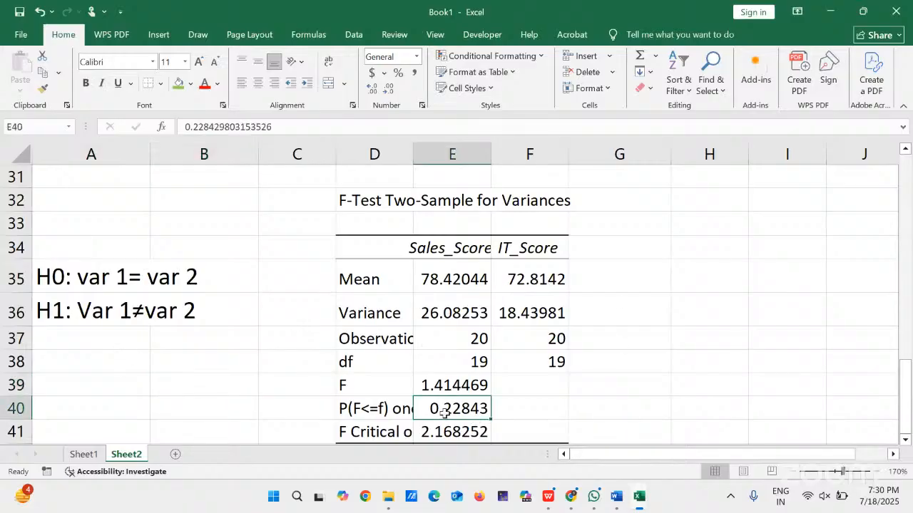
pyautogui.click(178, 83)
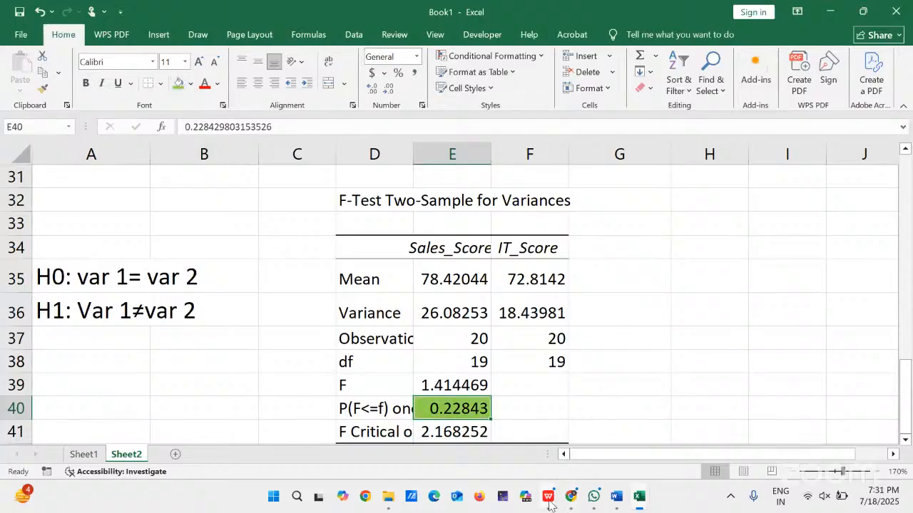
# Switch to the RM July '25.pptx presentation in WPS Office and go to the "Procedure of Testing of hypothesis" slide
pyautogui.moveTo(547, 498)
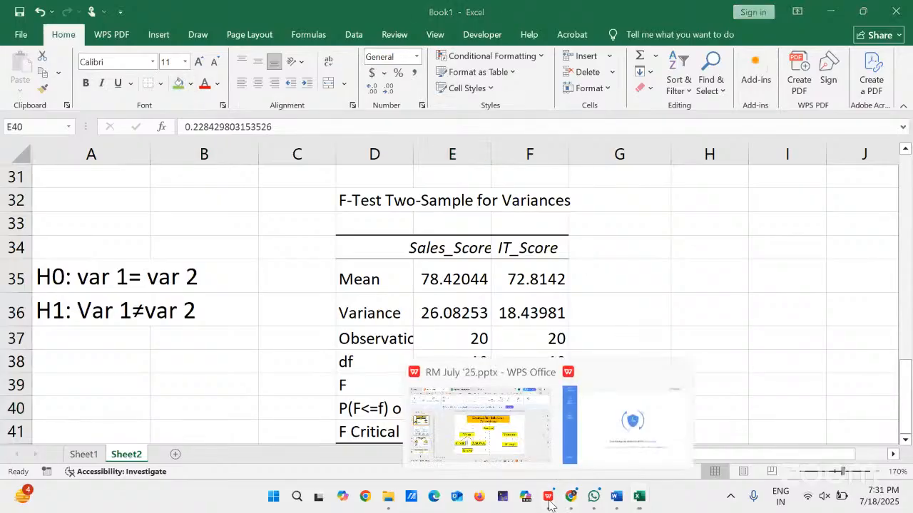
pyautogui.click(524, 452)
pyautogui.press('pageup')
pyautogui.press('pageup')
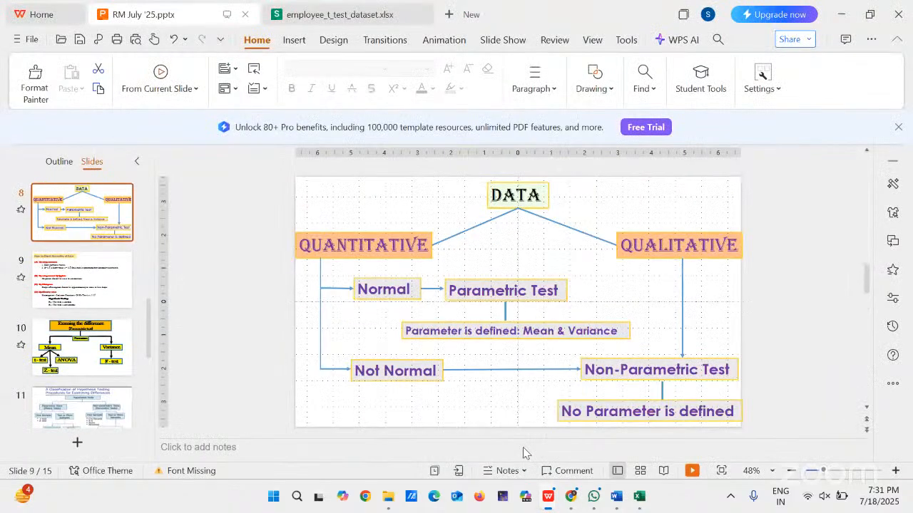
pyautogui.press('pagedown')
pyautogui.press('pageup')
pyautogui.press('pageup')
pyautogui.press('pageup')
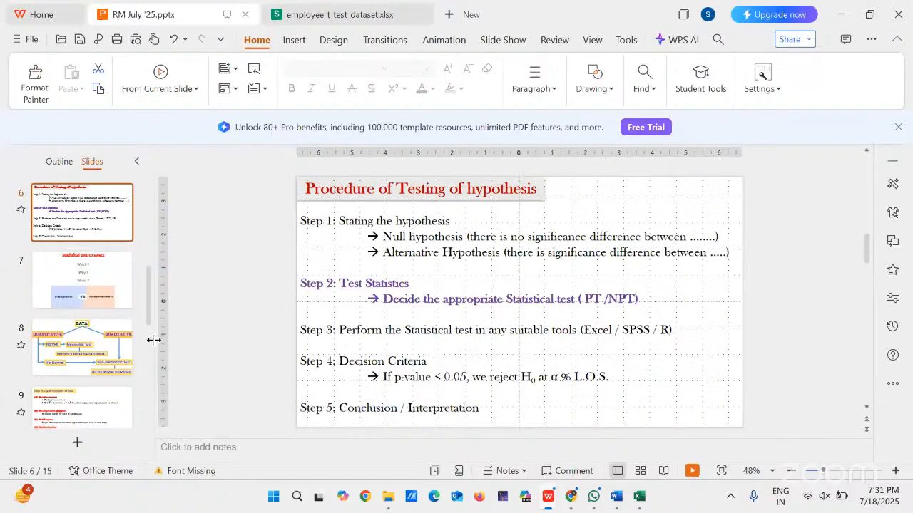
# Narrow the slide thumbnail area and enlarge the slide to 70% to examine the decision criteria for the p-value
pyautogui.moveTo(153, 338); pyautogui.dragTo(60, 356)
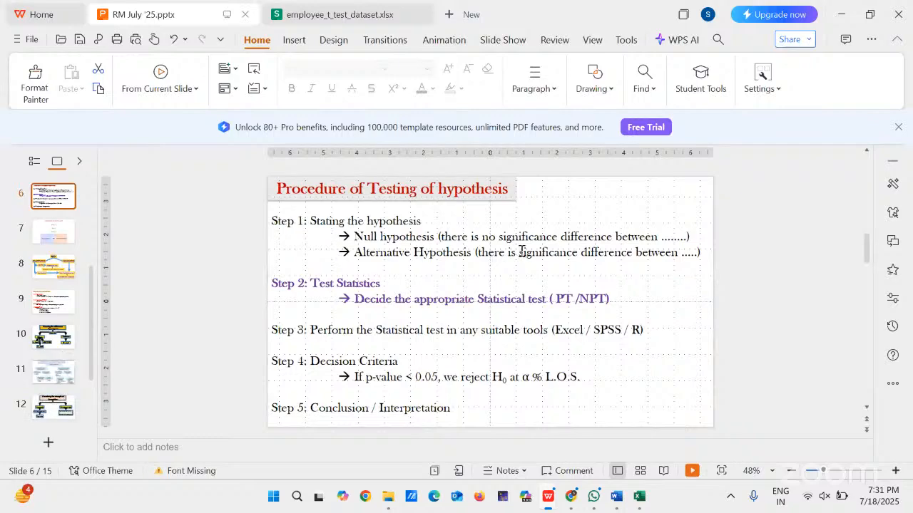
pyautogui.click(895, 470)
pyautogui.click(895, 471)
pyautogui.click(895, 472)
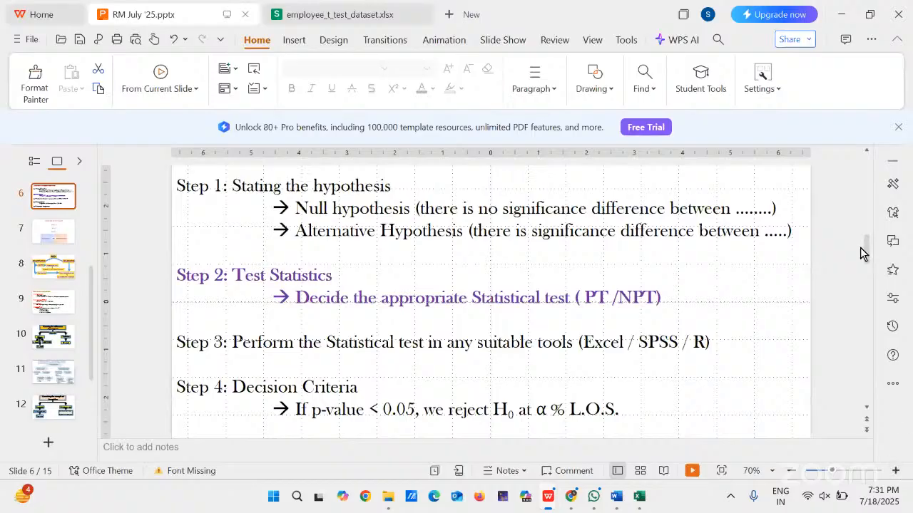
pyautogui.moveTo(867, 259); pyautogui.dragTo(867, 269)
pyautogui.scroll(3, 756, 294)
# Switch back to the Book1 workbook in Excel with the F-test results
pyautogui.moveTo(629, 488)
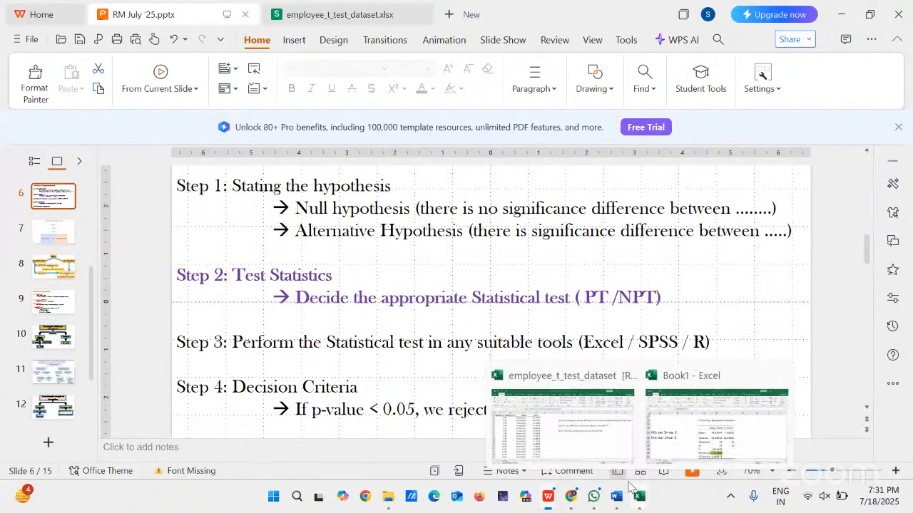
pyautogui.moveTo(571, 495)
pyautogui.click(676, 437)
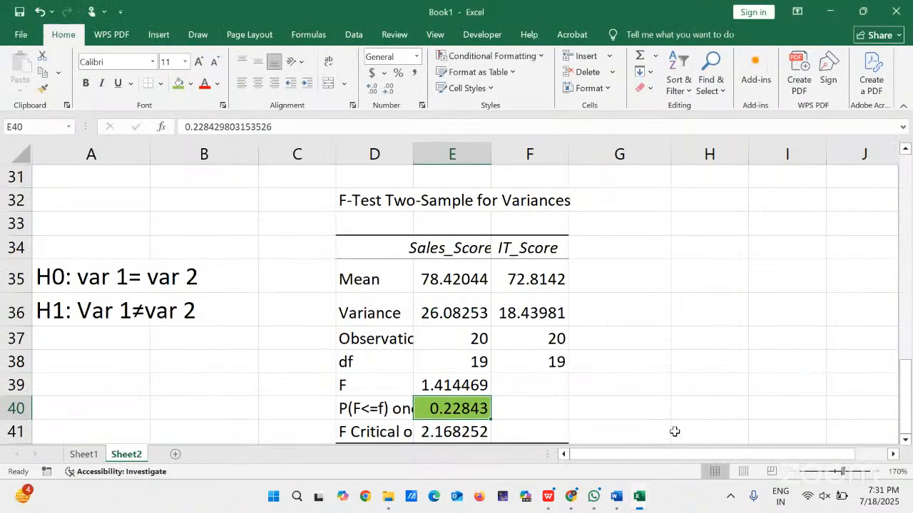
# Enter ">0.05, we do not reject the null hypothesis." in F40 beside the F-test's one-tail p-value
pyautogui.click(529, 408)
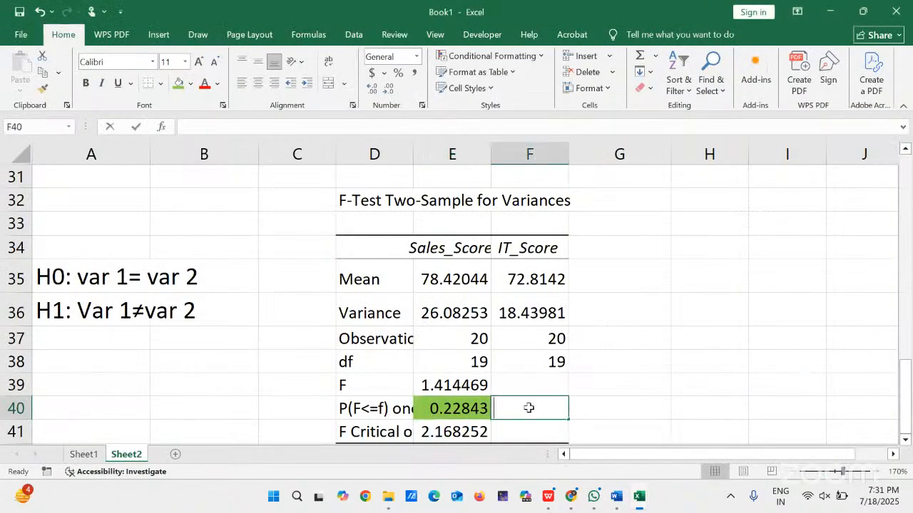
pyautogui.write('>0.05')
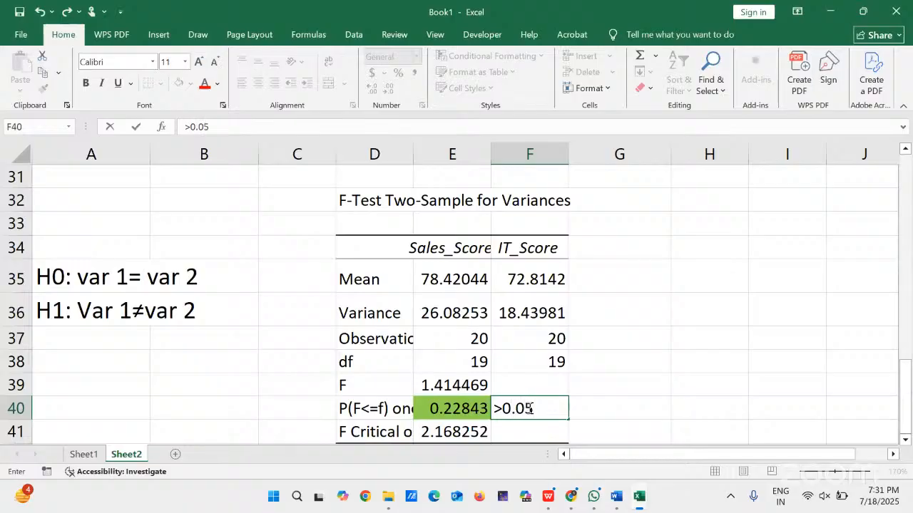
pyautogui.write(', we do no')
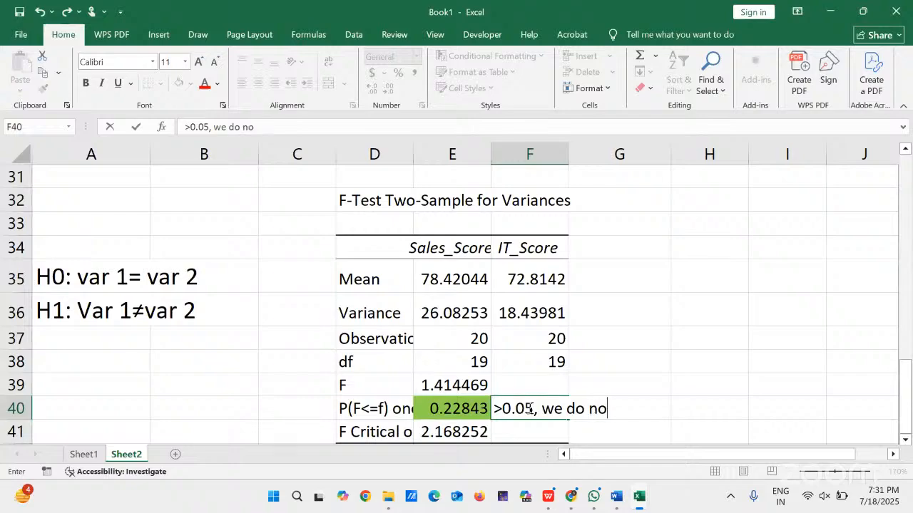
pyautogui.write('t rejec')
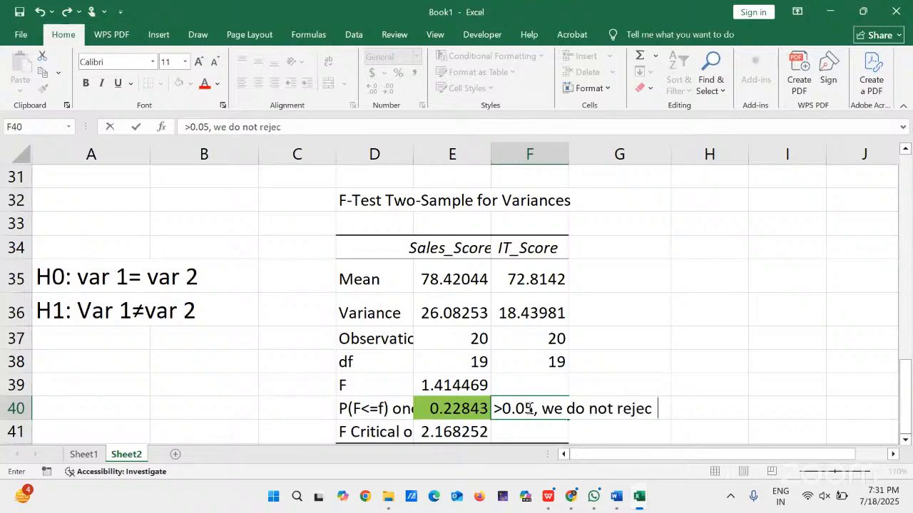
pyautogui.write('t the nul')
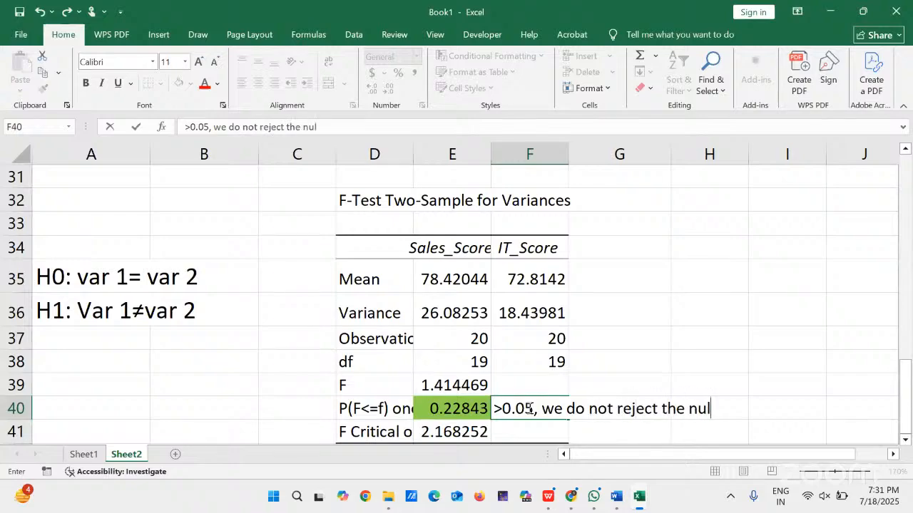
pyautogui.write('l hypothesis')
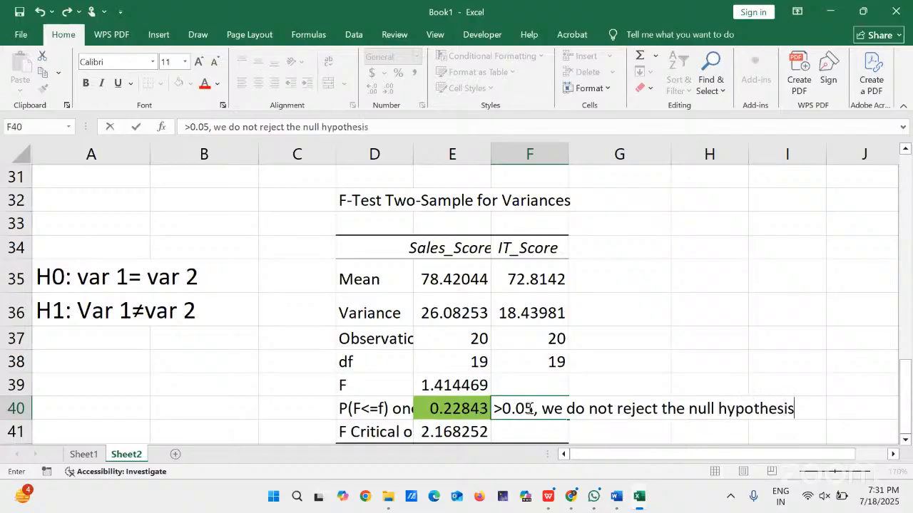
pyautogui.write('.')
pyautogui.press('Return')
# Enter "we accept the null hyp. Var 1 = var 2" in G41, then select the Sales and IT variances in E36:F36
pyautogui.press('Right')
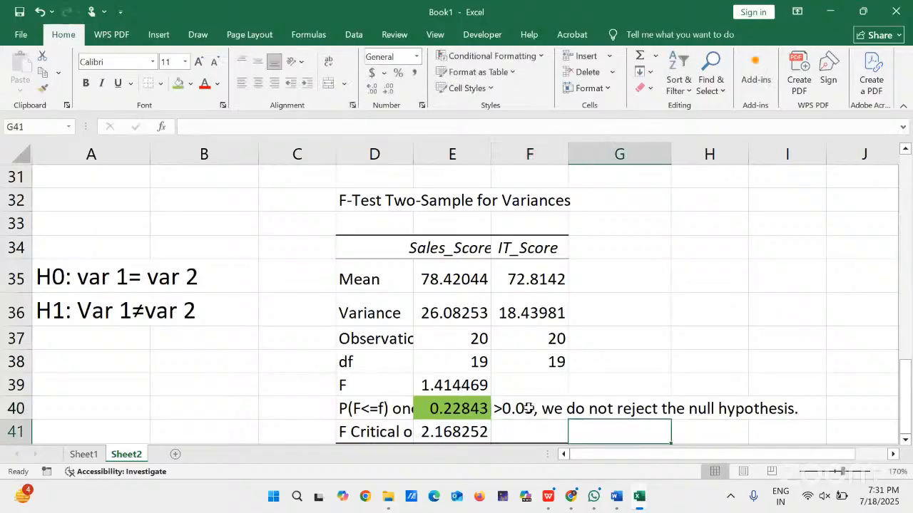
pyautogui.write('we a')
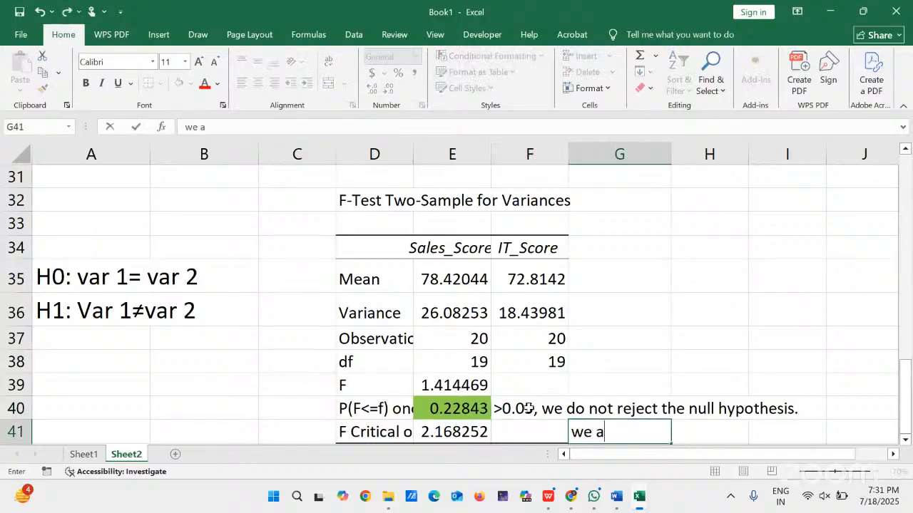
pyautogui.write('ccept the null')
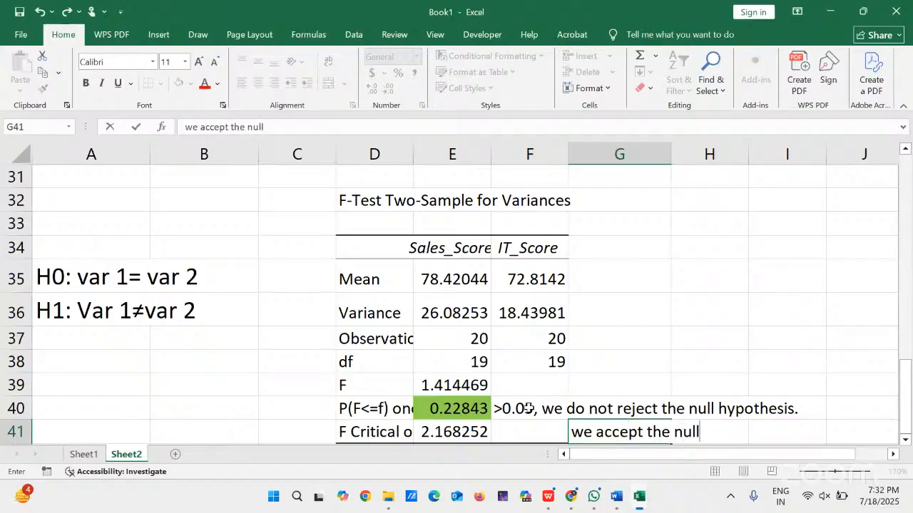
pyautogui.write(' hyp. var 1')
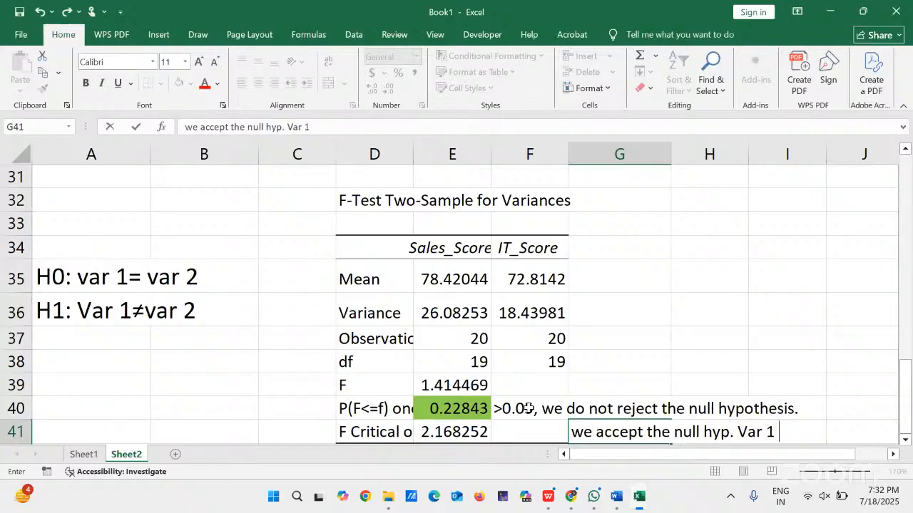
pyautogui.write(' = va ')
pyautogui.write('2')
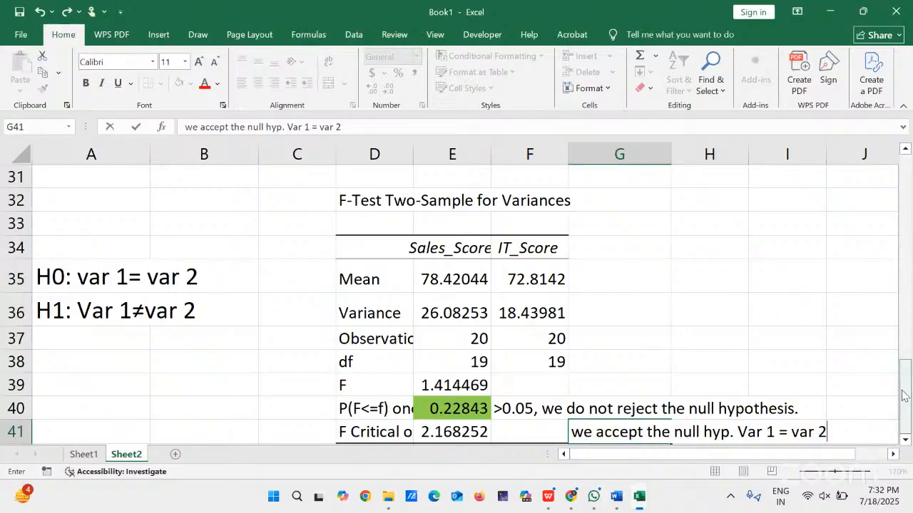
pyautogui.moveTo(904, 395); pyautogui.dragTo(897, 428)
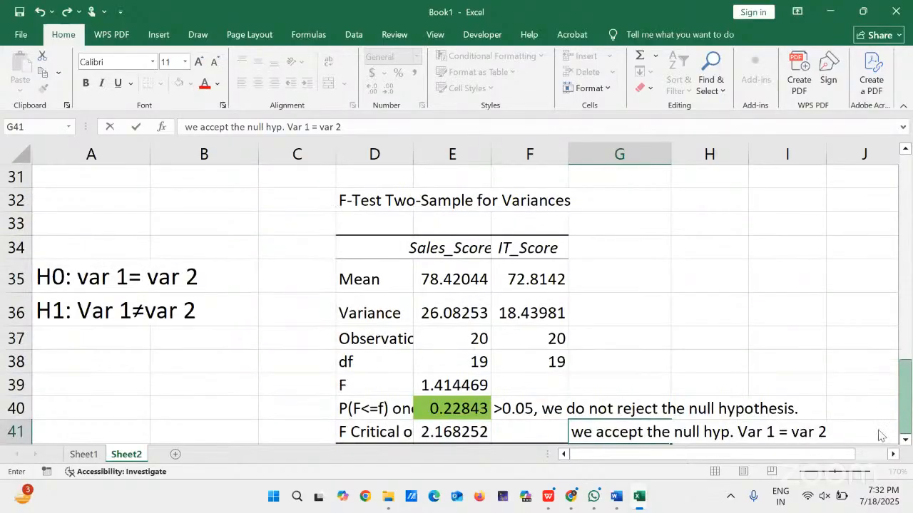
pyautogui.scroll(4, 832, 355)
pyautogui.scroll(1, 820, 307)
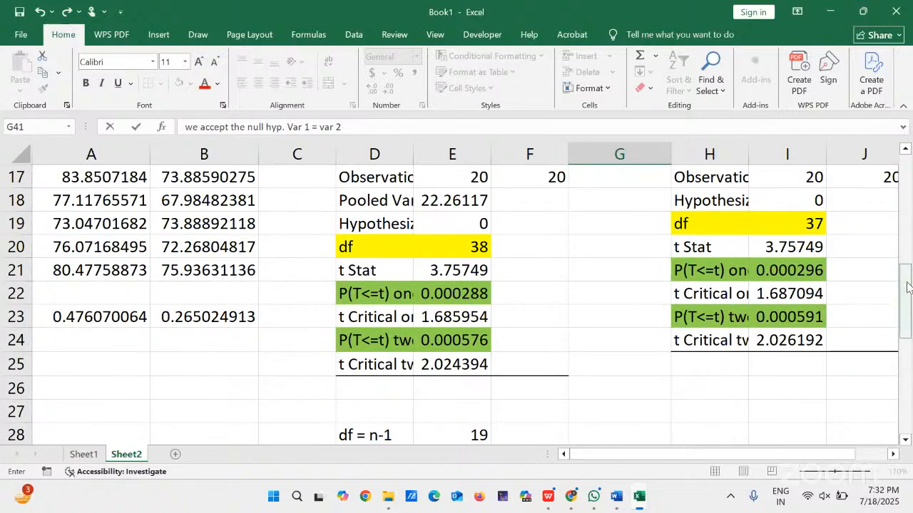
pyautogui.moveTo(908, 287); pyautogui.dragTo(909, 381)
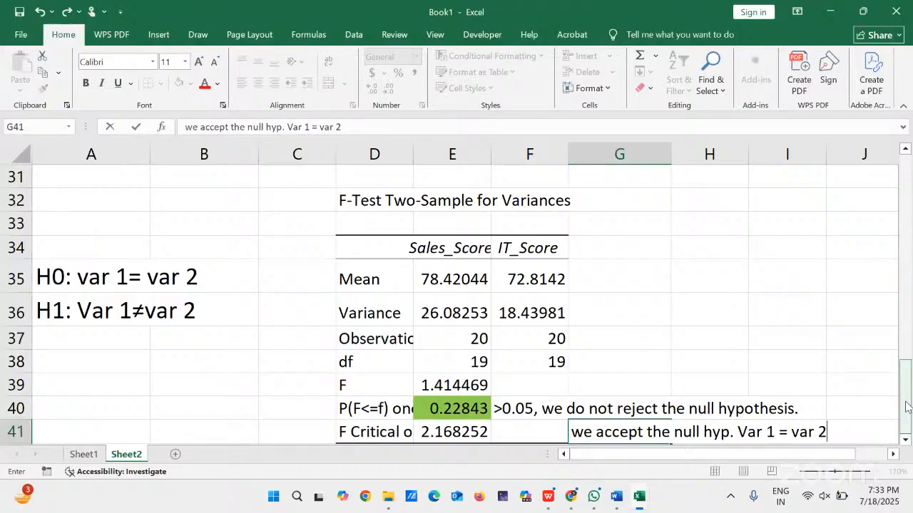
pyautogui.moveTo(415, 317); pyautogui.dragTo(511, 312)
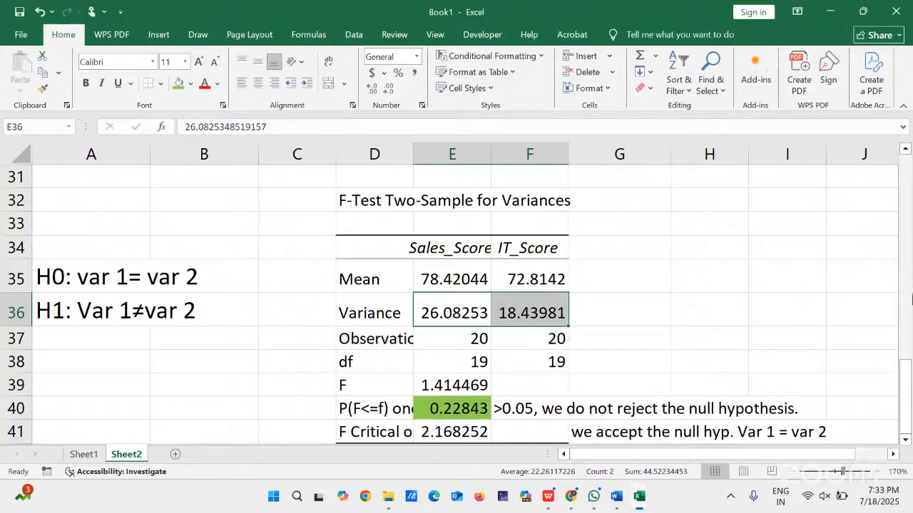
# Set the font color of the equal-variances t-test's two-tail p-value row, D24:E24, to dark red
pyautogui.click(904, 379)
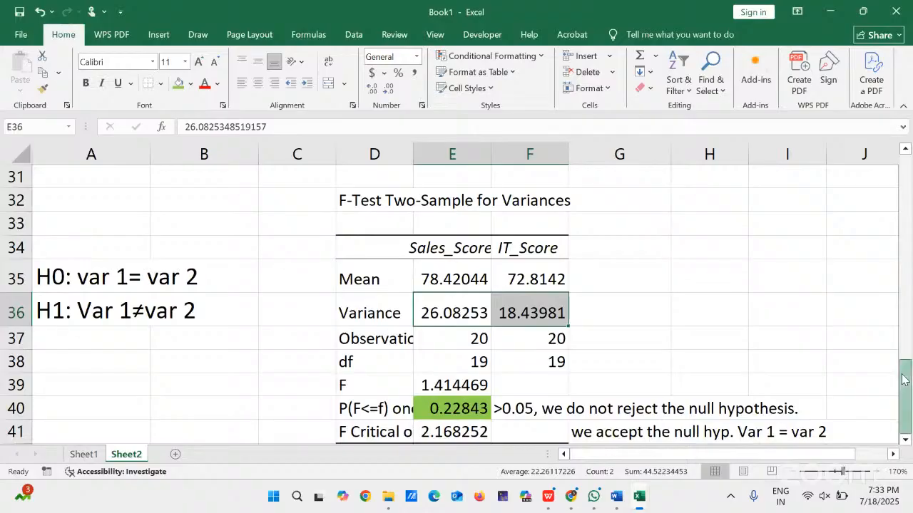
pyautogui.moveTo(904, 380); pyautogui.dragTo(874, 265)
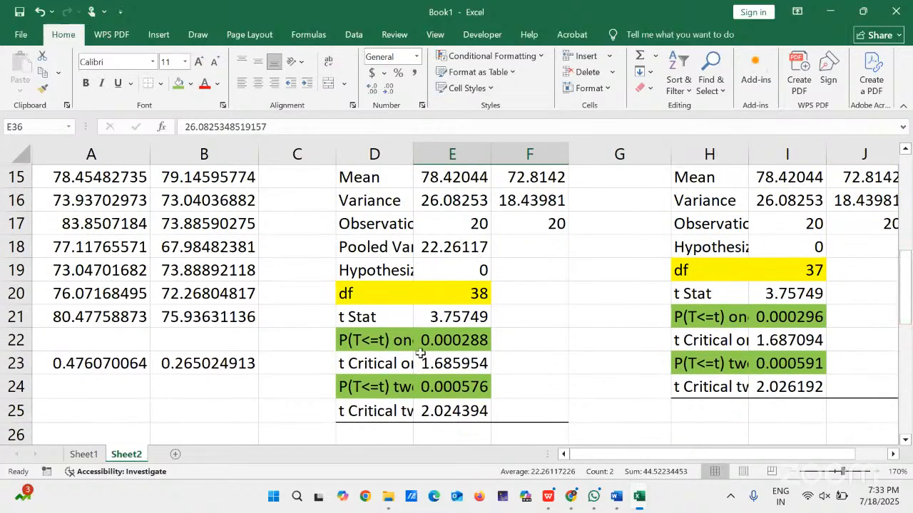
pyautogui.click(411, 383)
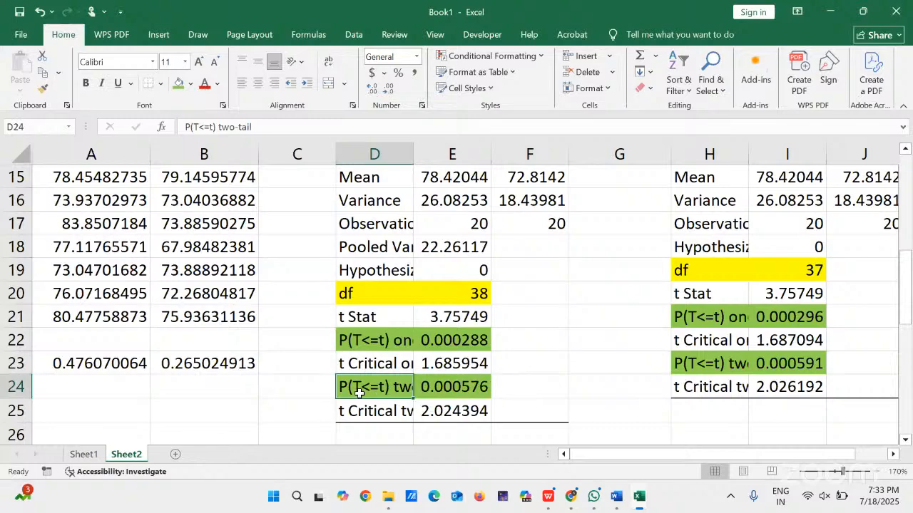
pyautogui.moveTo(371, 392); pyautogui.dragTo(449, 389)
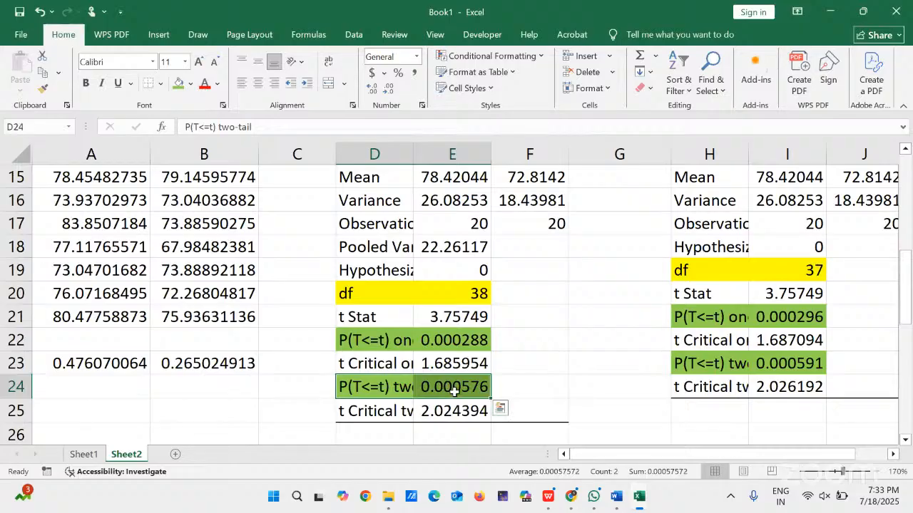
pyautogui.click(218, 83)
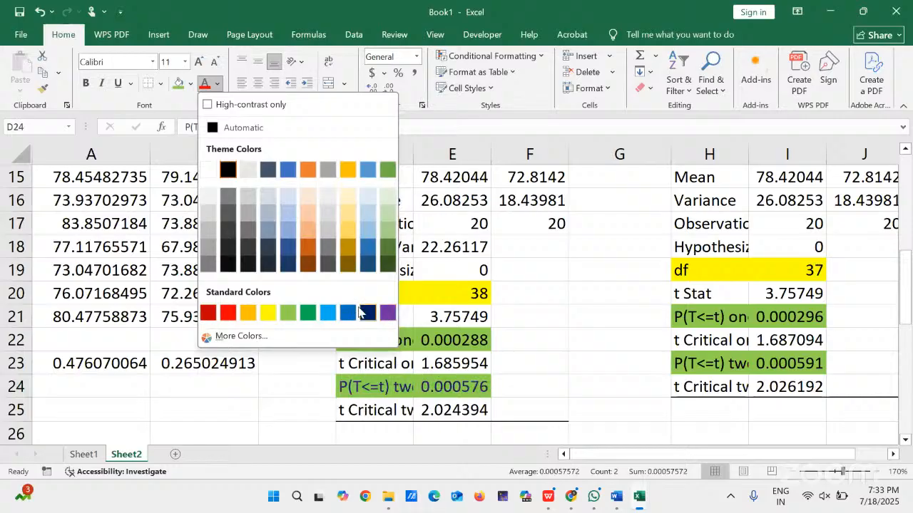
pyautogui.click(207, 314)
# Enter "<0.05, we reject H0" in F24 beside the equal-variances t-test's two-tail p-value
pyautogui.click(529, 387)
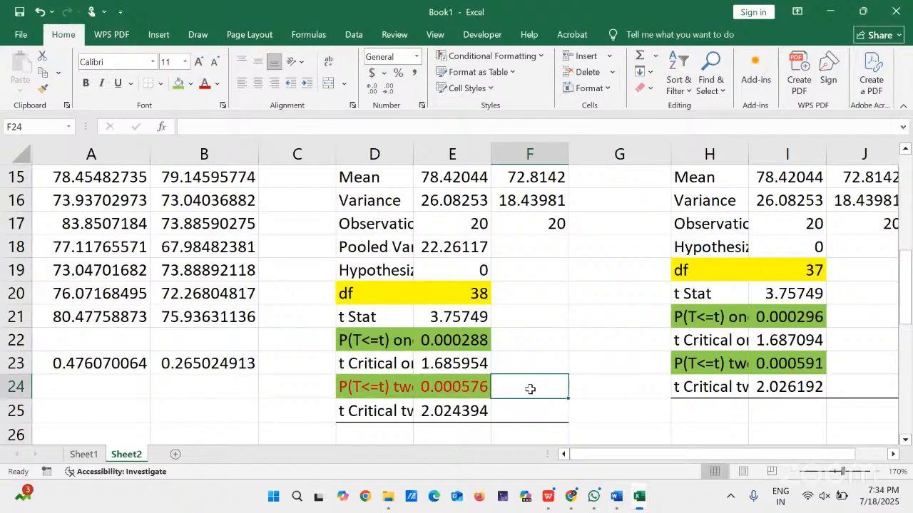
pyautogui.write('<0.')
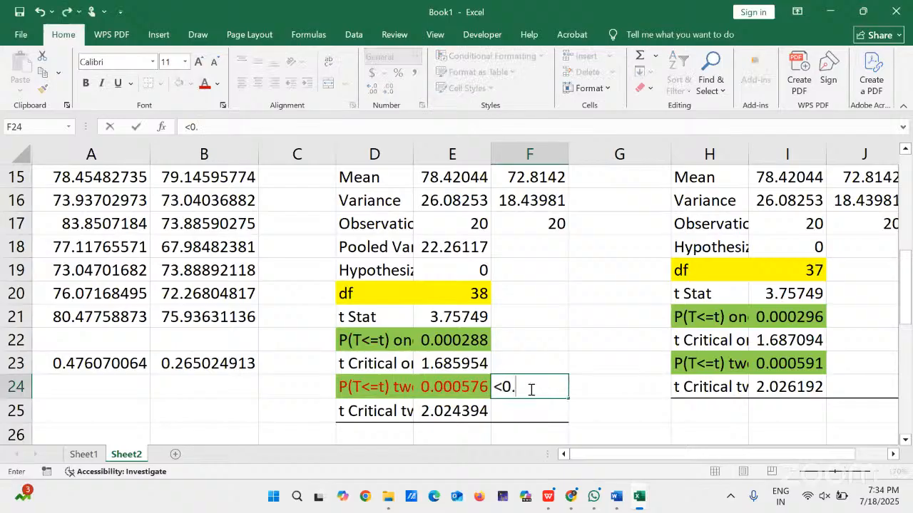
pyautogui.write('05, we re')
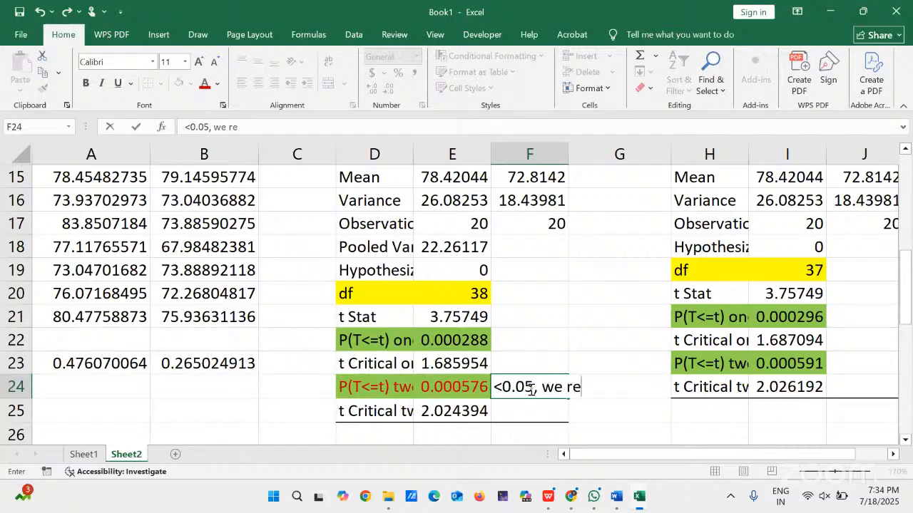
pyautogui.write('ject H0')
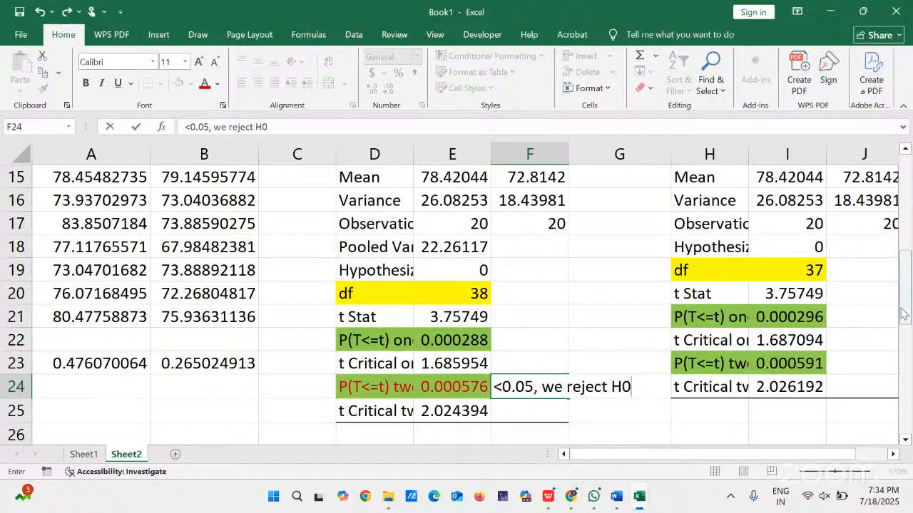
# Enter "< />" in cell A38 below the F-test hypotheses
pyautogui.moveTo(904, 311); pyautogui.dragTo(900, 160)
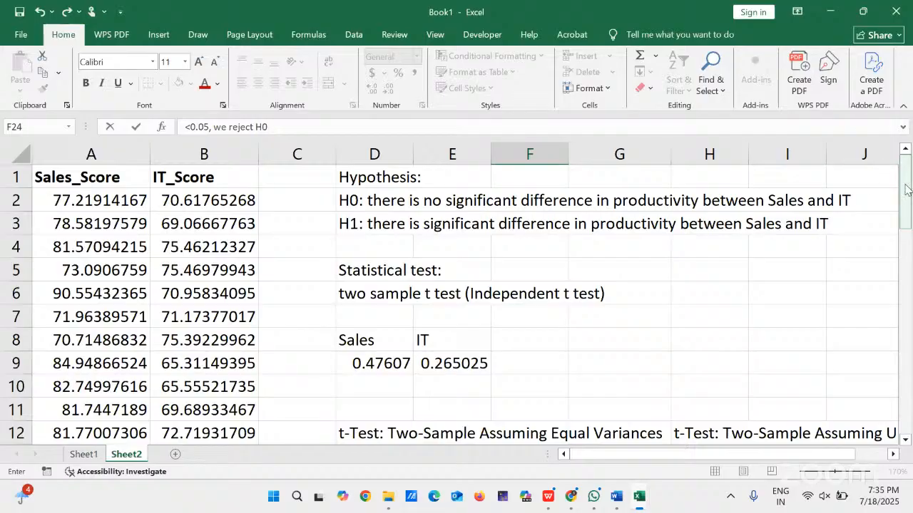
pyautogui.moveTo(905, 189); pyautogui.dragTo(896, 310)
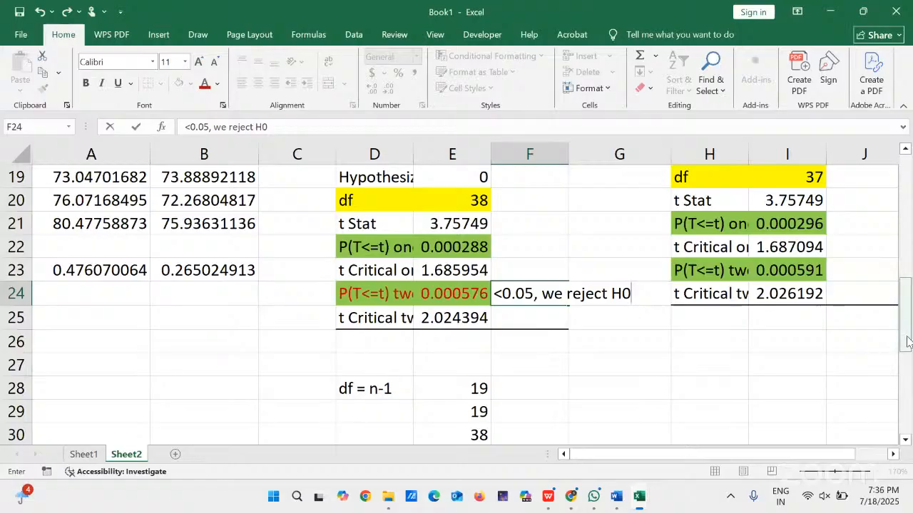
pyautogui.moveTo(906, 348); pyautogui.dragTo(911, 214)
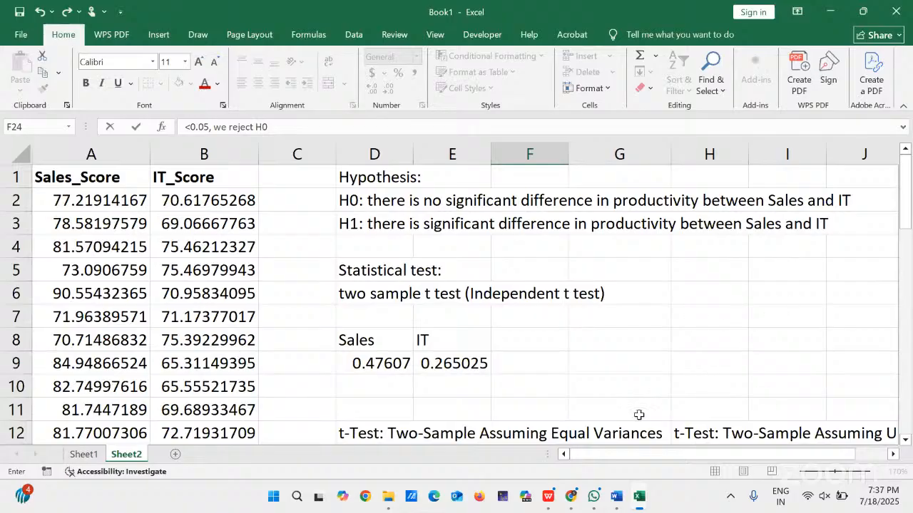
pyautogui.moveTo(907, 208); pyautogui.dragTo(909, 402)
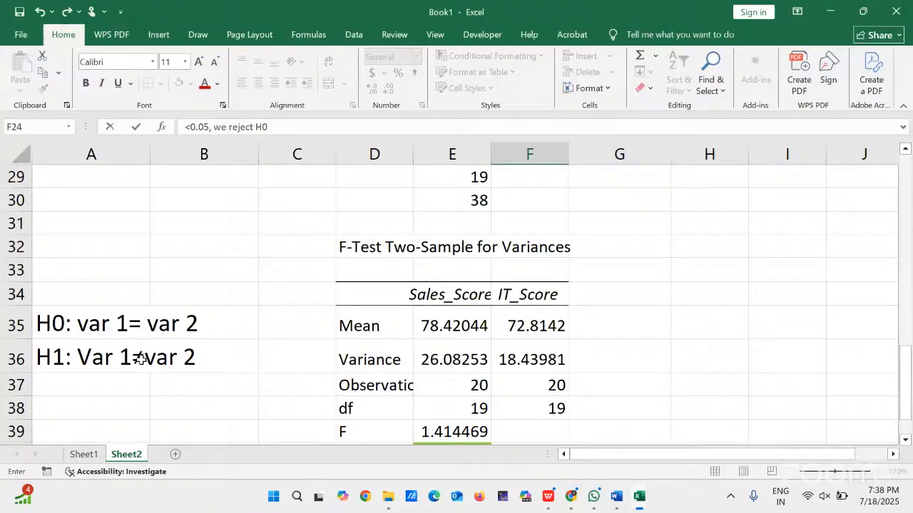
pyautogui.click(132, 406)
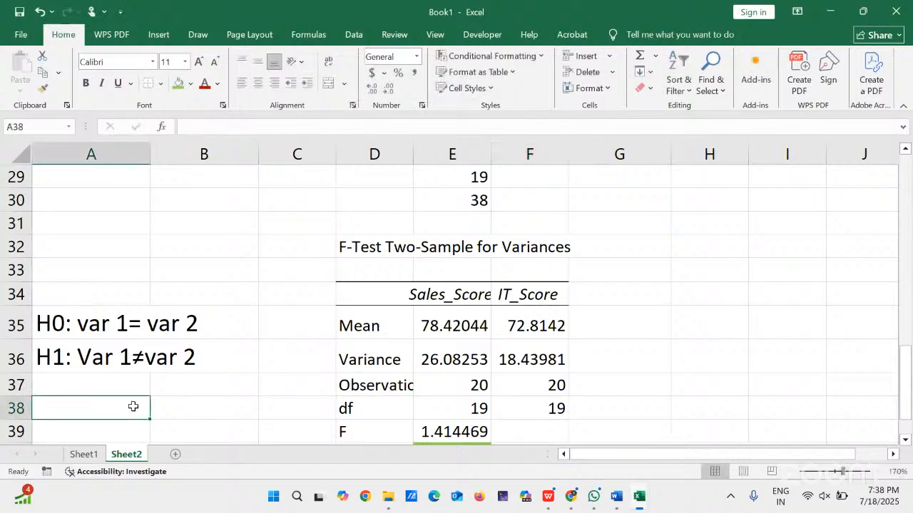
pyautogui.write('<')
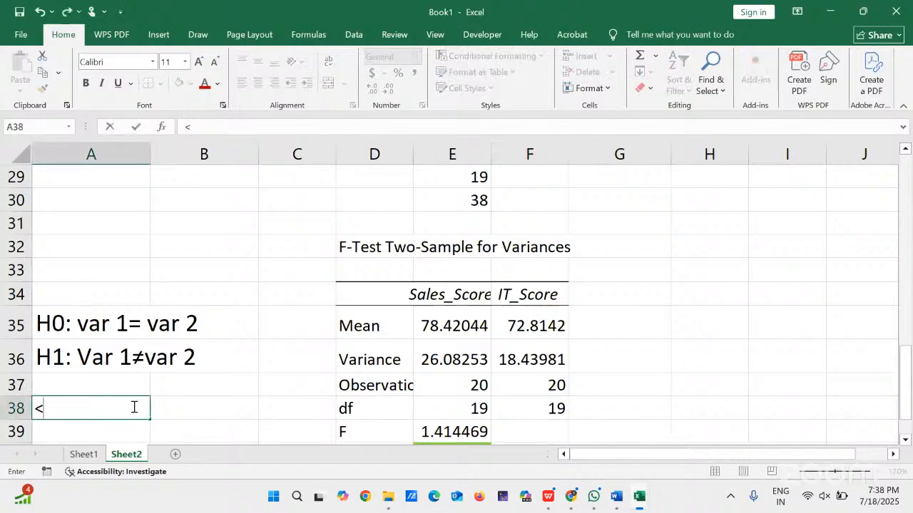
pyautogui.write(' />')
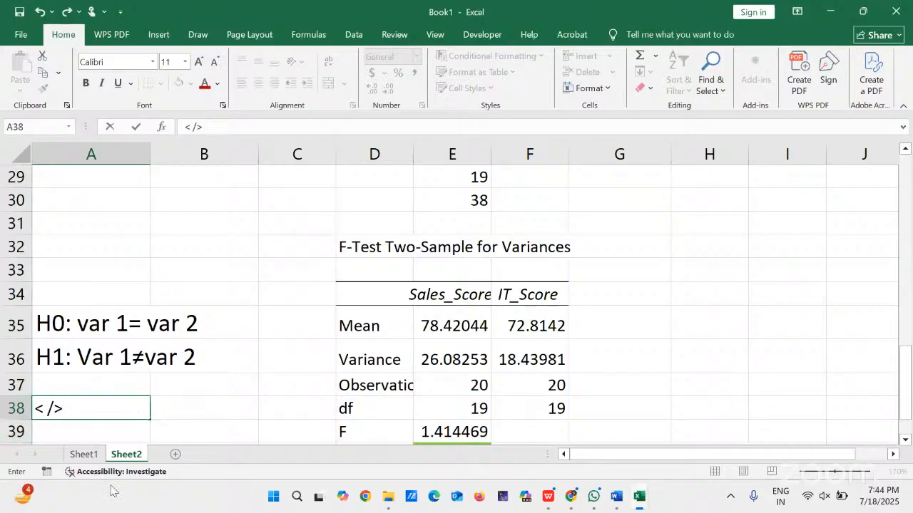
# Show Sheet1 of Book1, then switch to the employee_t_test_dataset workbook and go to the Before Training rows
pyautogui.click(91, 463)
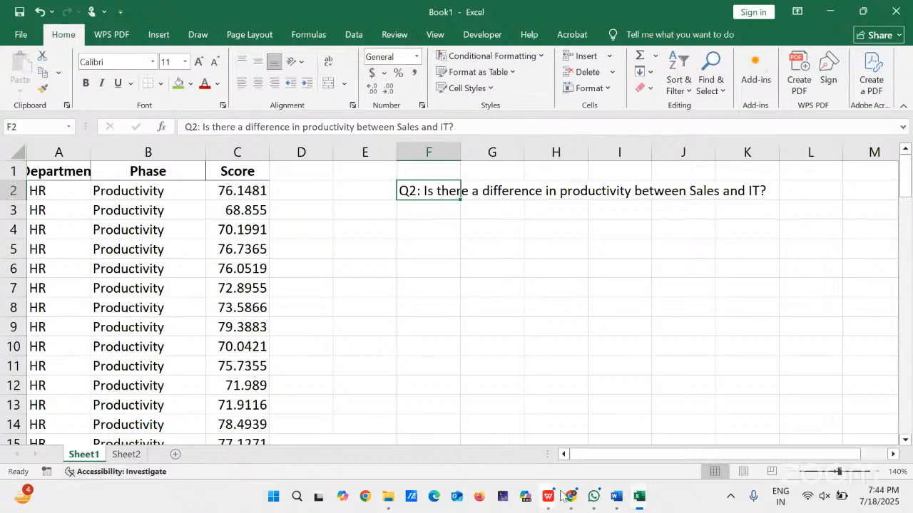
pyautogui.moveTo(638, 499)
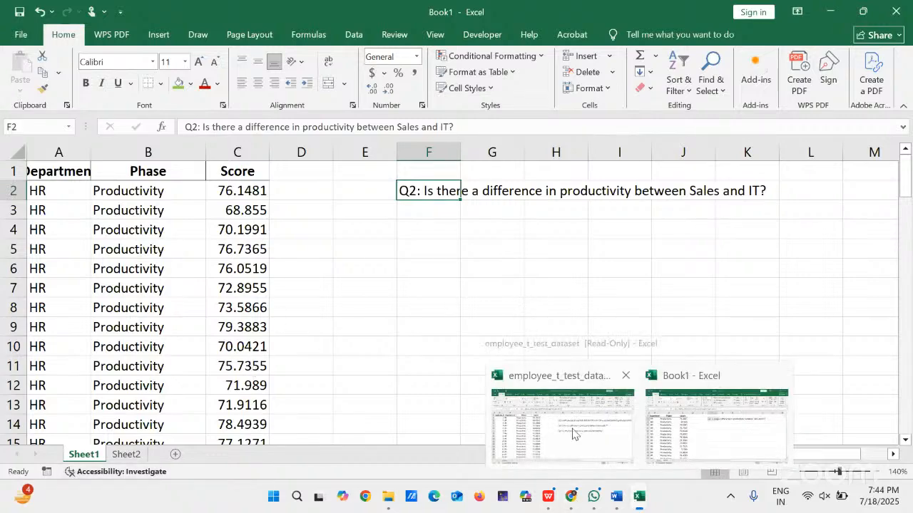
pyautogui.click(574, 434)
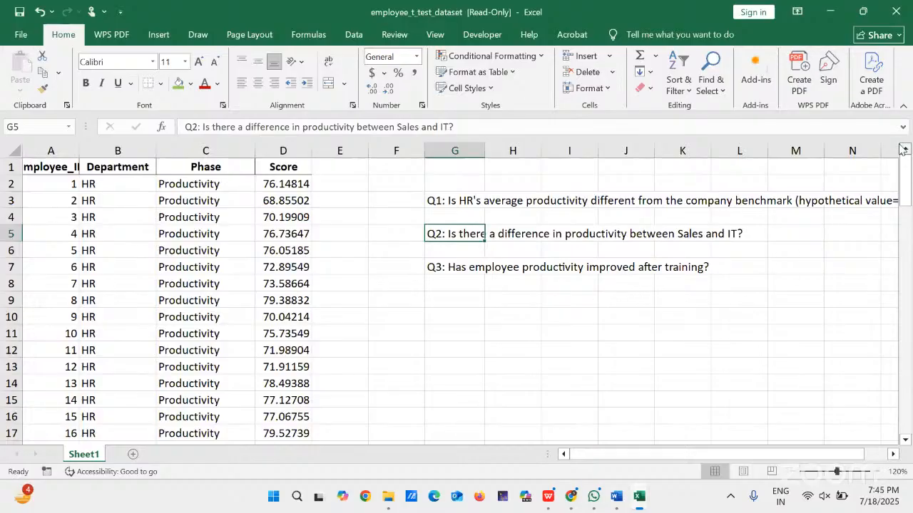
pyautogui.moveTo(908, 177); pyautogui.dragTo(764, 333)
pyautogui.moveTo(905, 193); pyautogui.dragTo(877, 346)
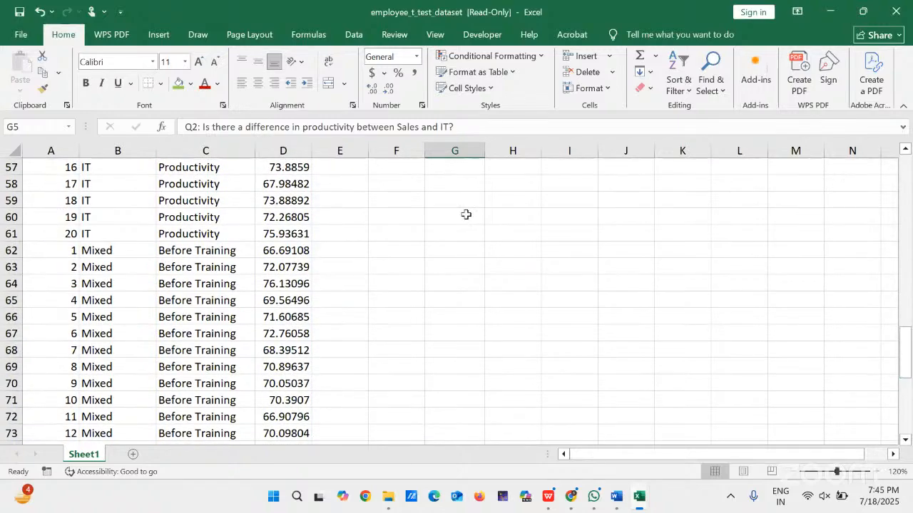
# Copy the Mixed department's Before Training and After Training rows, B62:D91, from the employee_t_test_dataset workbook
pyautogui.click(94, 250)
pyautogui.moveTo(155, 246); pyautogui.dragTo(263, 262)
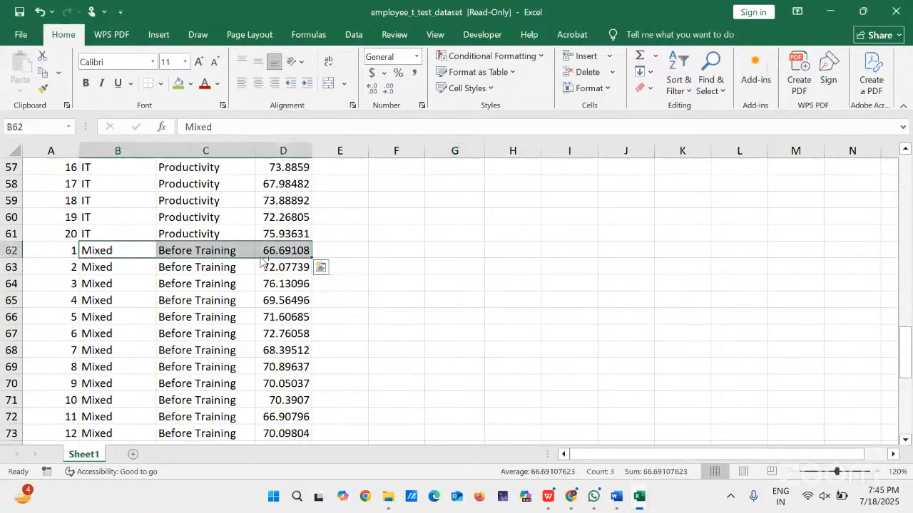
pyautogui.hotkey('ctrl', 'shift', 'Down')
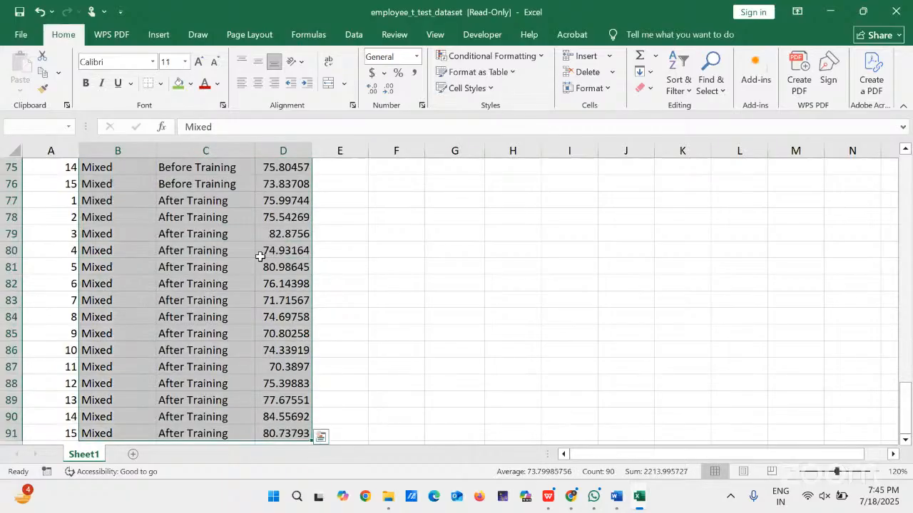
pyautogui.hotkey('ctrl', 'c')
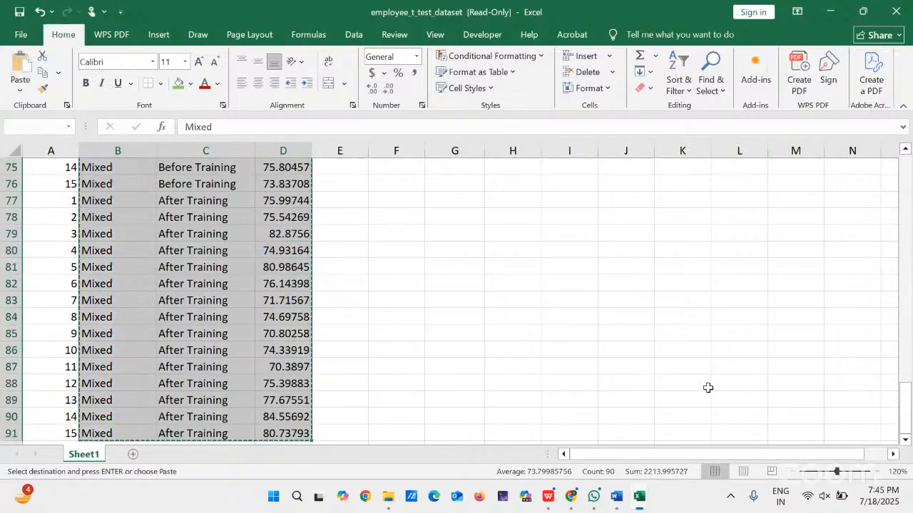
# Paste the copied training rows into A1 of a new sheet in Book1 and widen column B to fit the phase labels
pyautogui.moveTo(638, 496)
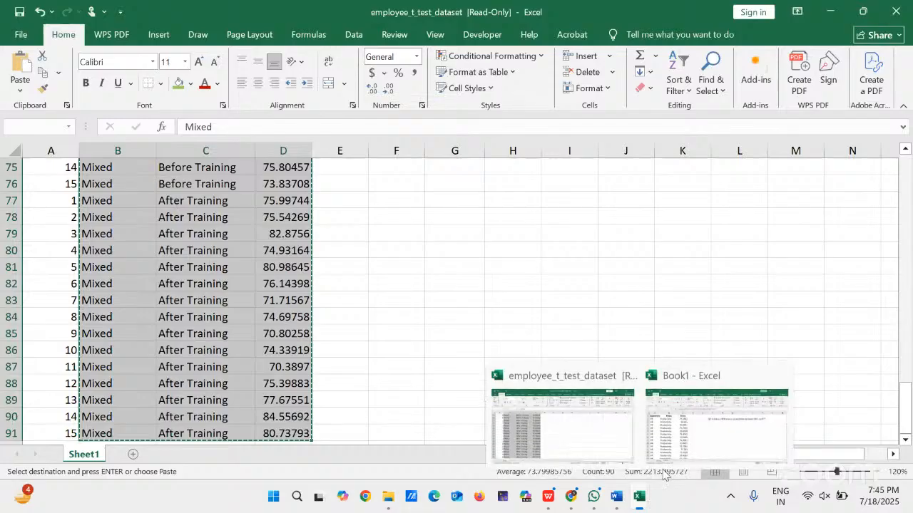
pyautogui.click(679, 451)
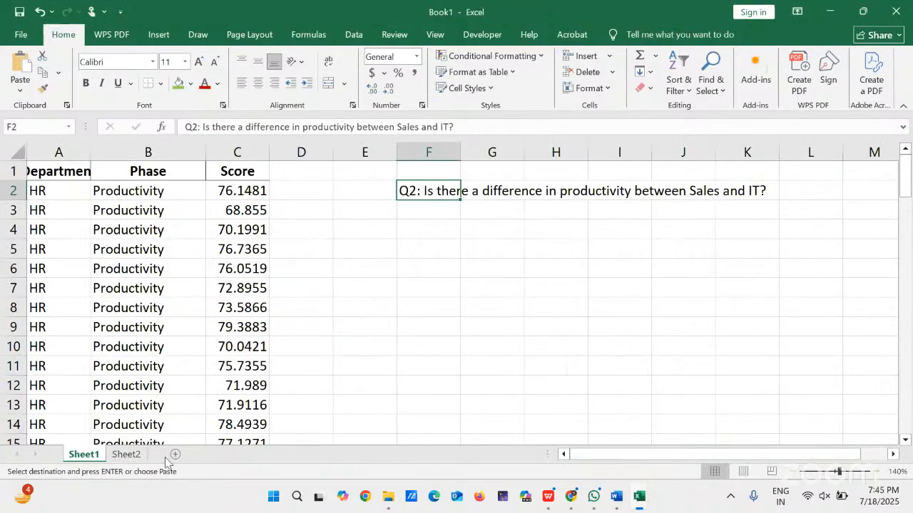
pyautogui.click(127, 454)
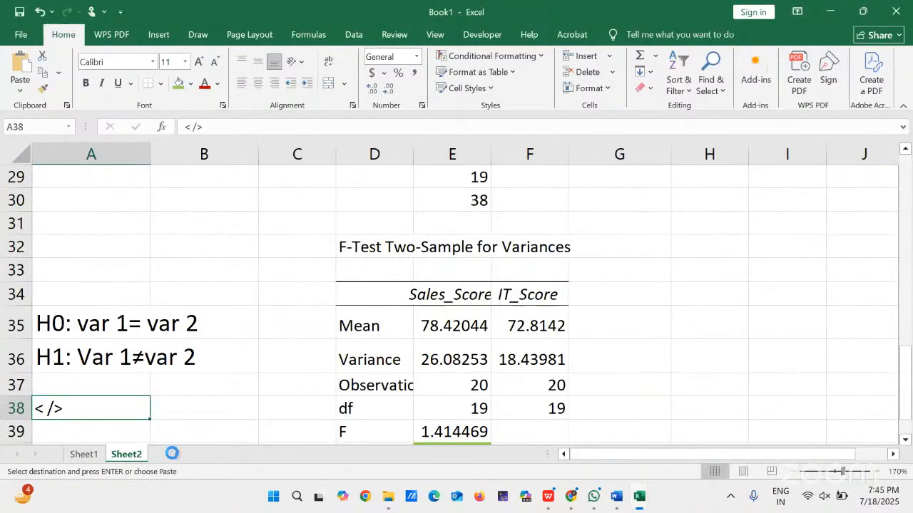
pyautogui.click(174, 454)
pyautogui.hotkey('ctrl', 'v')
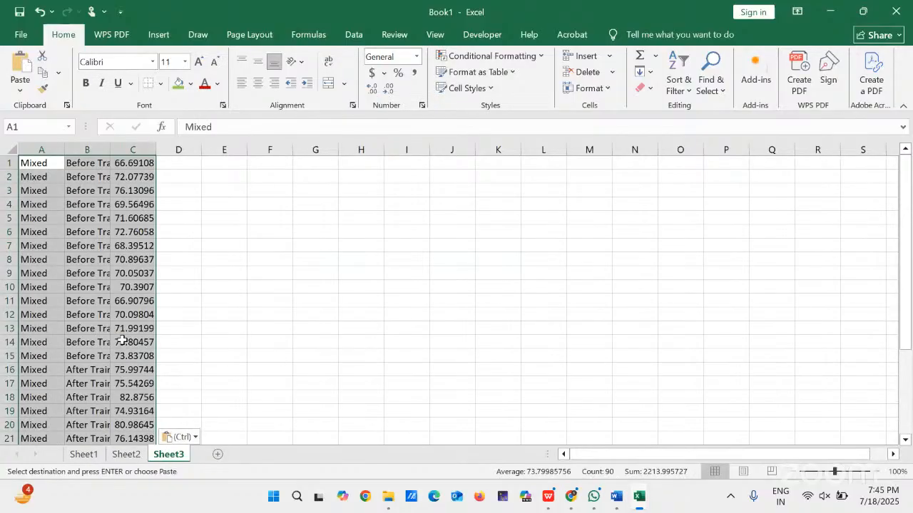
pyautogui.click(229, 259)
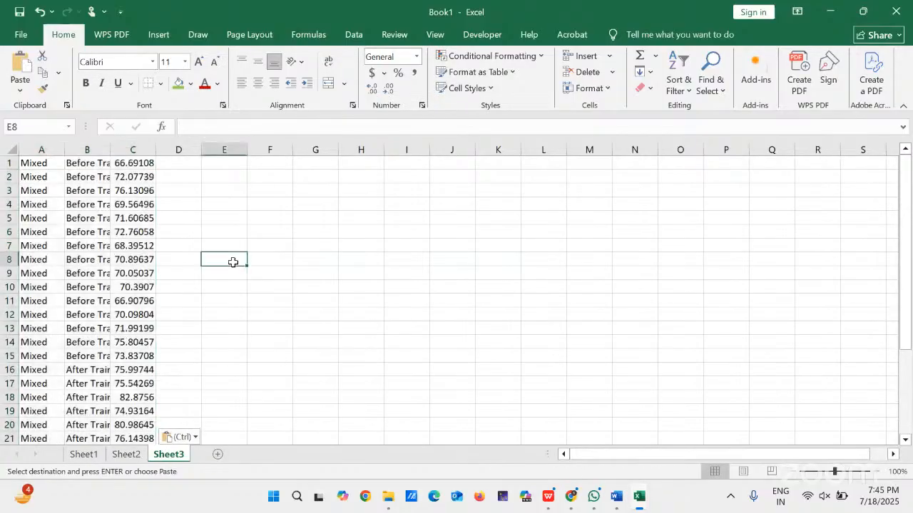
pyautogui.moveTo(111, 149); pyautogui.dragTo(133, 153)
# Move the After Training scores from C16:C30 to D1:D15, beside the Before Training scores
pyautogui.click(156, 372)
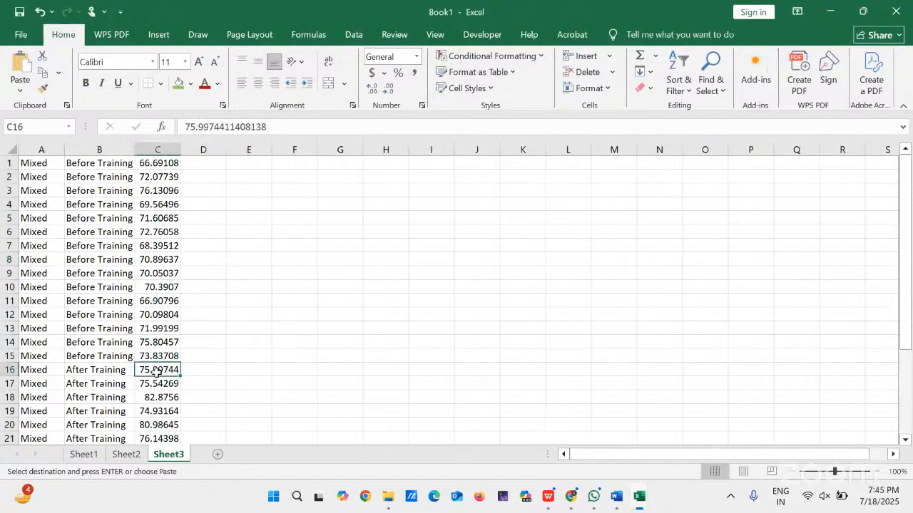
pyautogui.hotkey('ctrl', 'shift', 'Down')
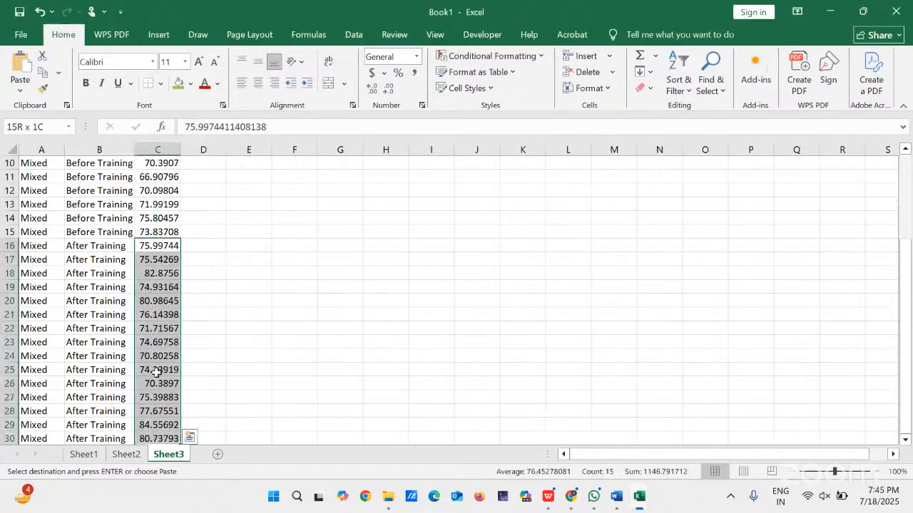
pyautogui.hotkey('ctrl', 'c')
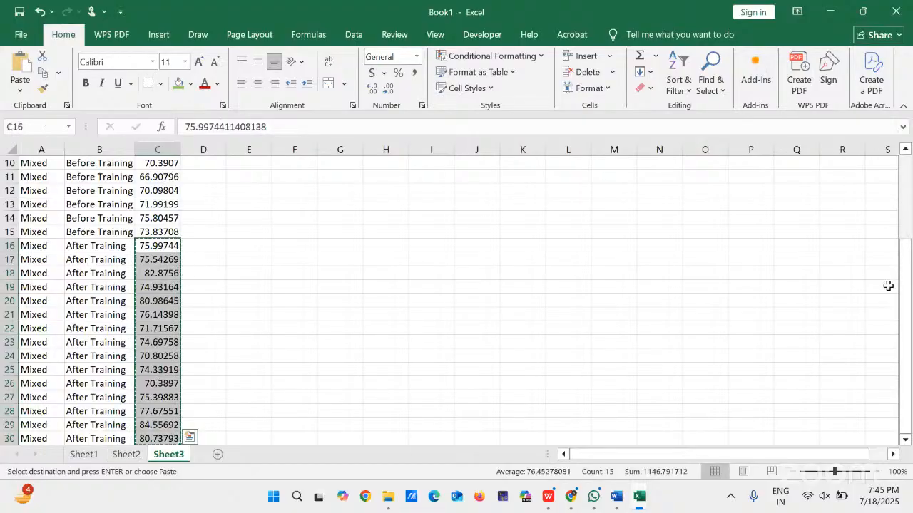
pyautogui.moveTo(904, 285); pyautogui.dragTo(904, 199)
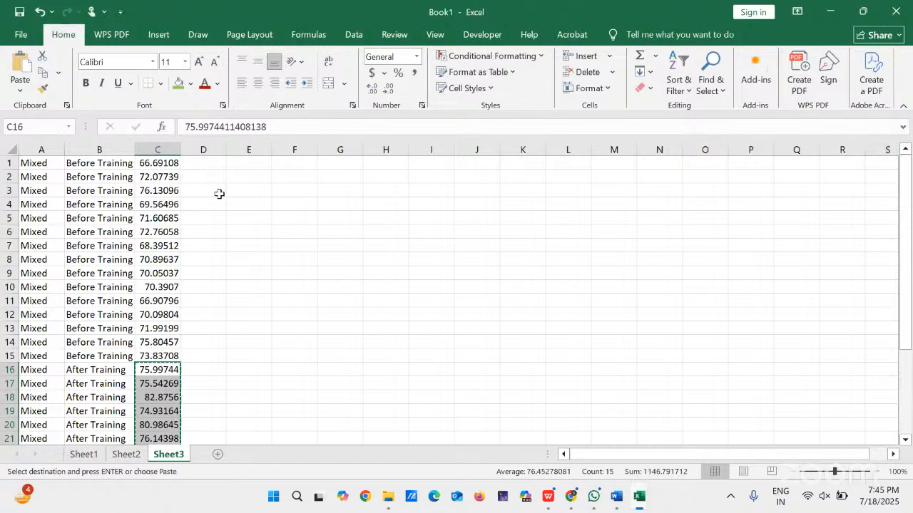
pyautogui.click(204, 167)
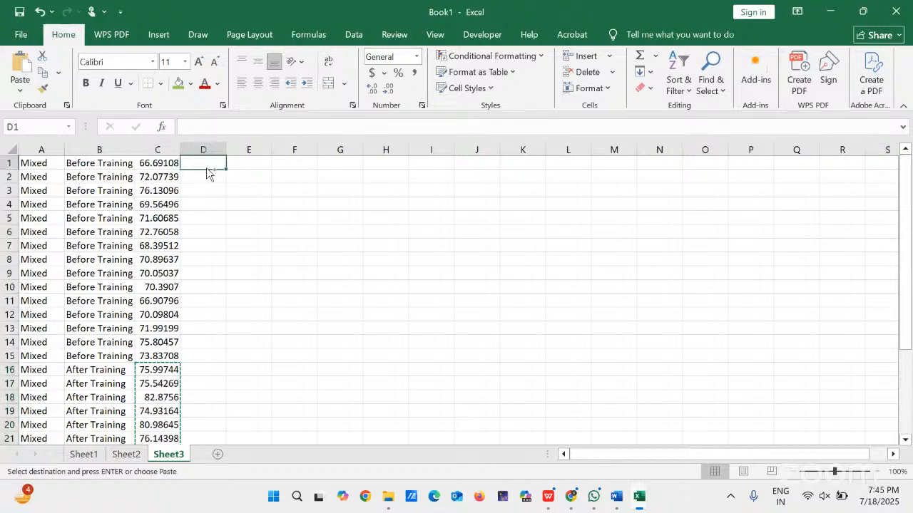
pyautogui.hotkey('ctrl', 'v')
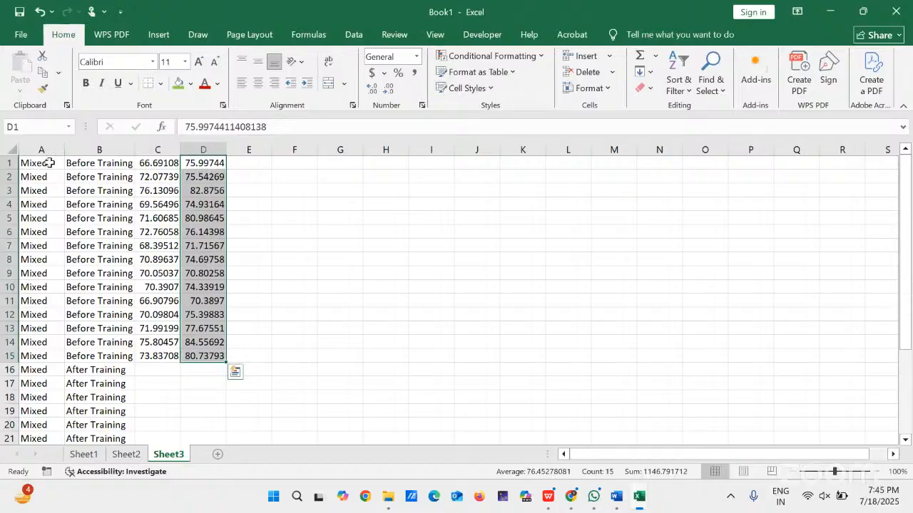
# Insert a blank row above the data and enter the headings "Before" in C1 and "After" in D1
pyautogui.click(6, 164)
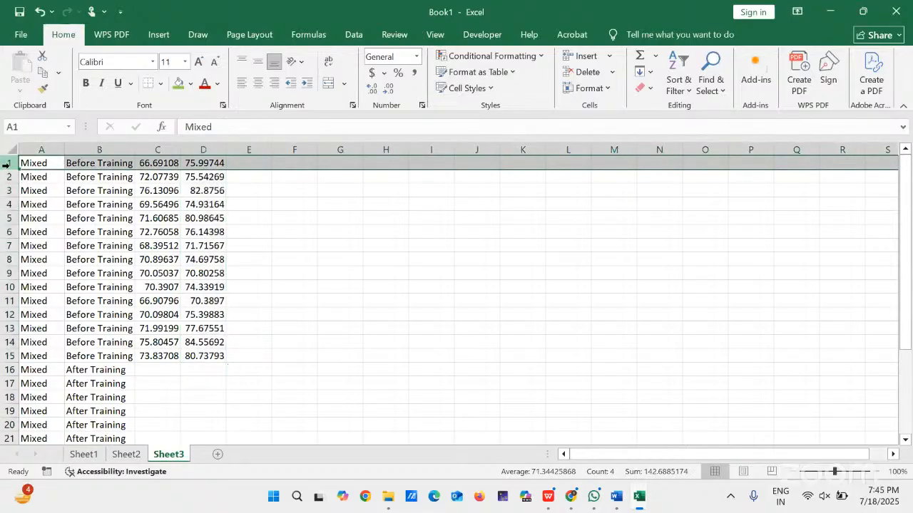
pyautogui.hotkey('ctrl', 'shift', '=')
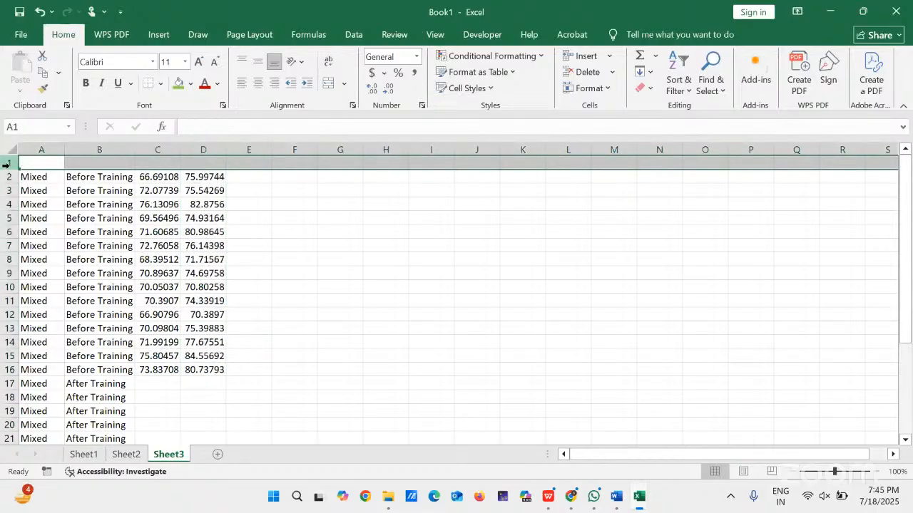
pyautogui.click(161, 165)
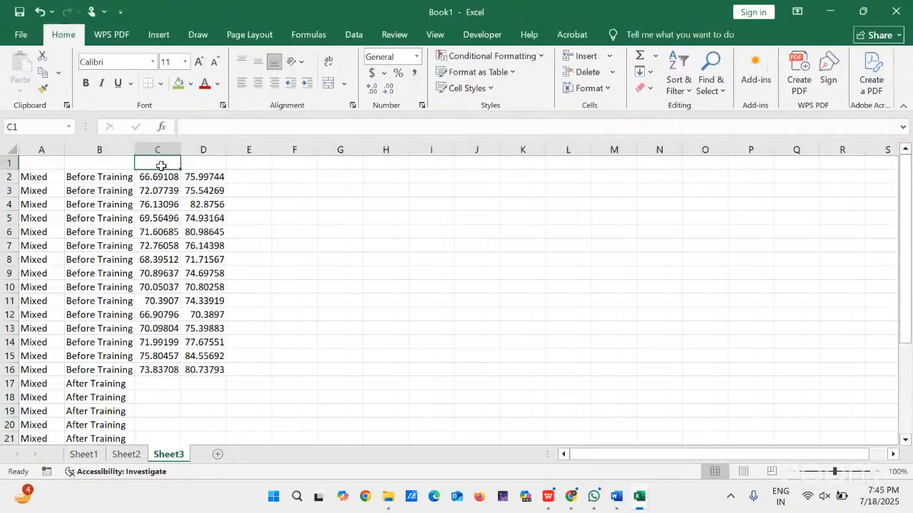
pyautogui.write('Before')
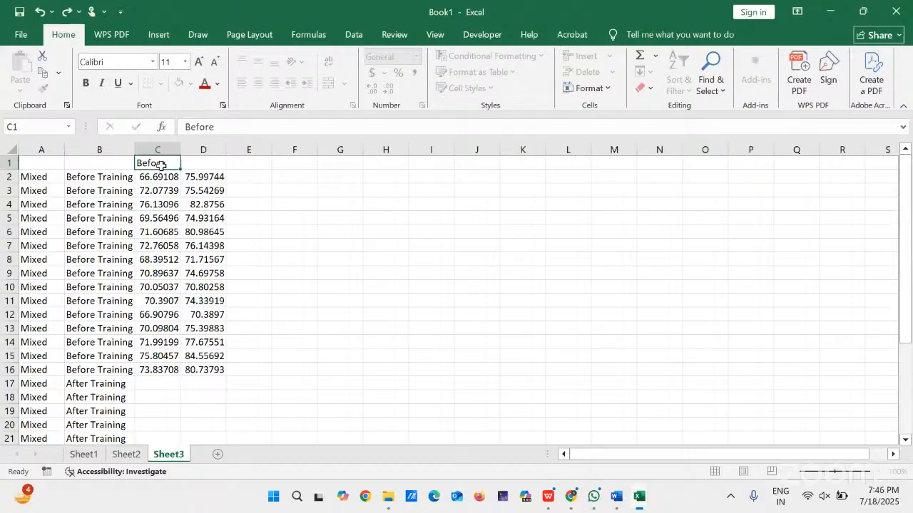
pyautogui.press('Tab')
pyautogui.write('After')
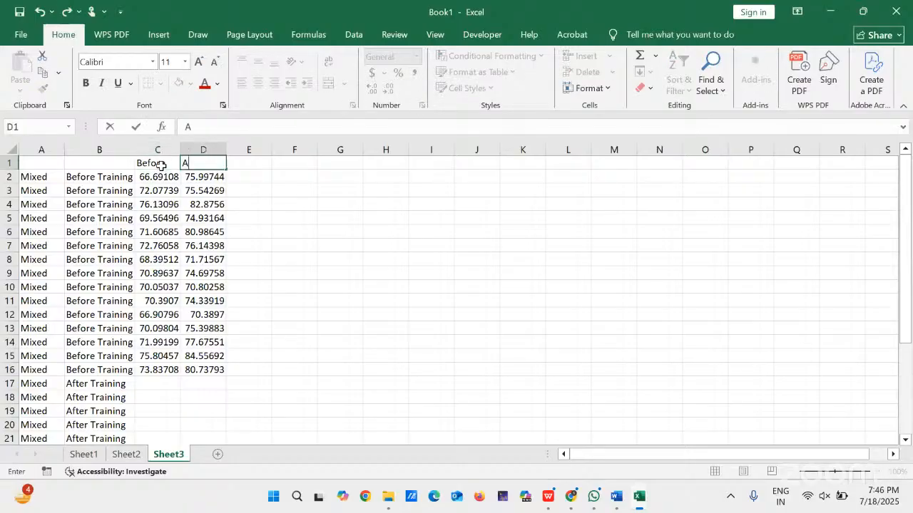
# Delete the department and phase columns, A and B, leaving only the two score columns
pyautogui.click(37, 149)
pyautogui.moveTo(67, 152); pyautogui.dragTo(83, 150)
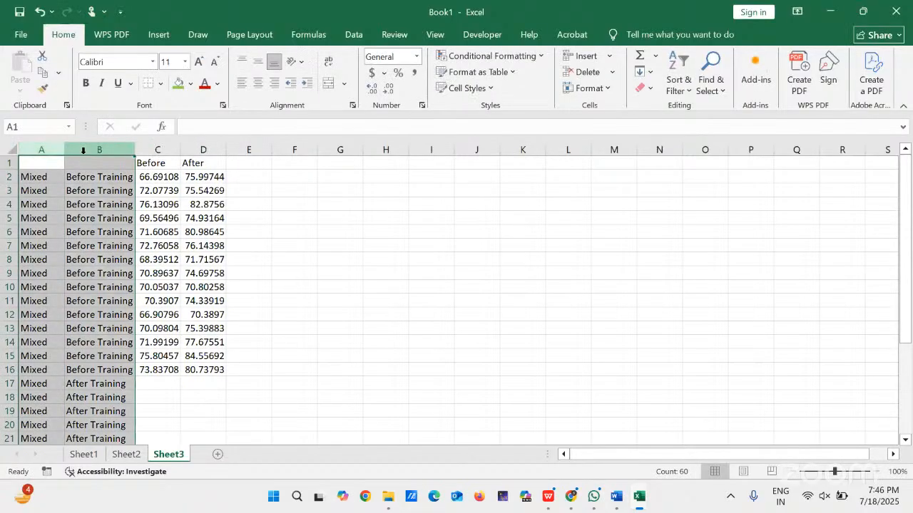
pyautogui.hotkey('ctrl', '-')
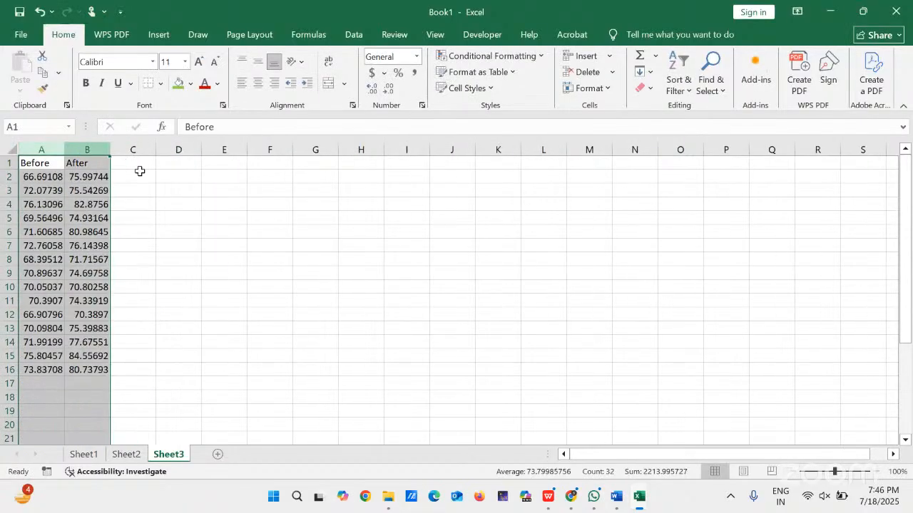
pyautogui.click(225, 217)
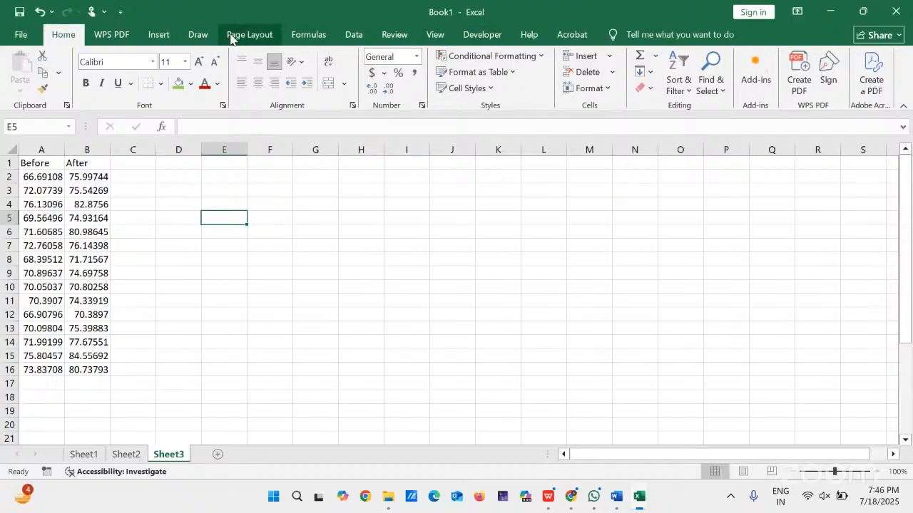
# Set up a t-Test: Paired Two Sample for Means with variable ranges A1:A16 and B1:B16 and a hypothesized mean difference of 0
pyautogui.click(353, 35)
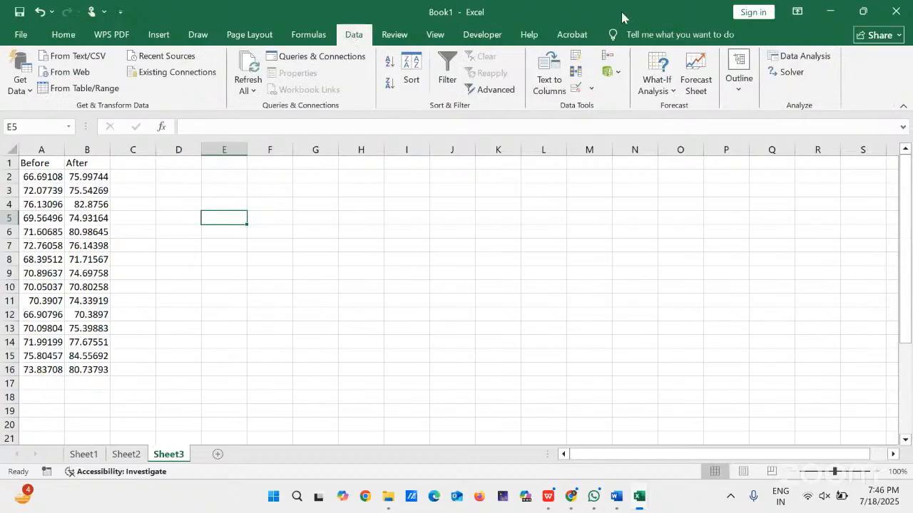
pyautogui.click(787, 61)
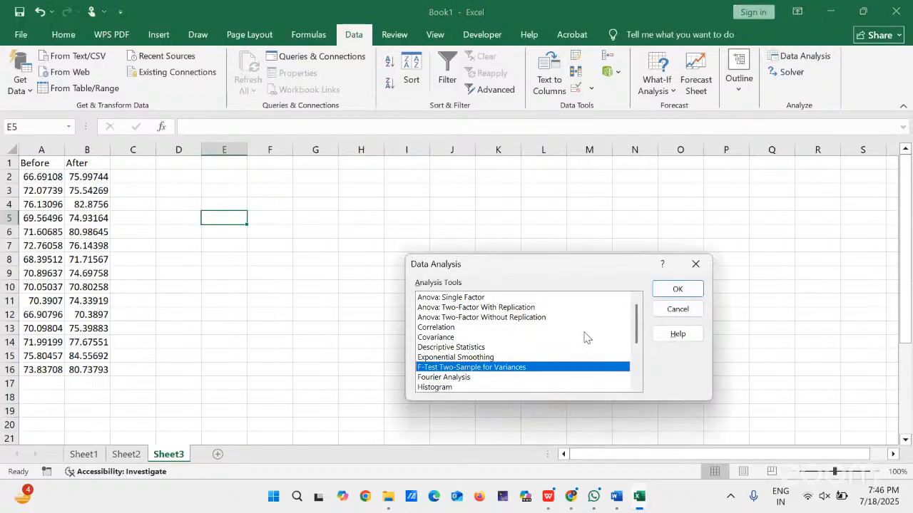
pyautogui.moveTo(638, 323); pyautogui.dragTo(640, 387)
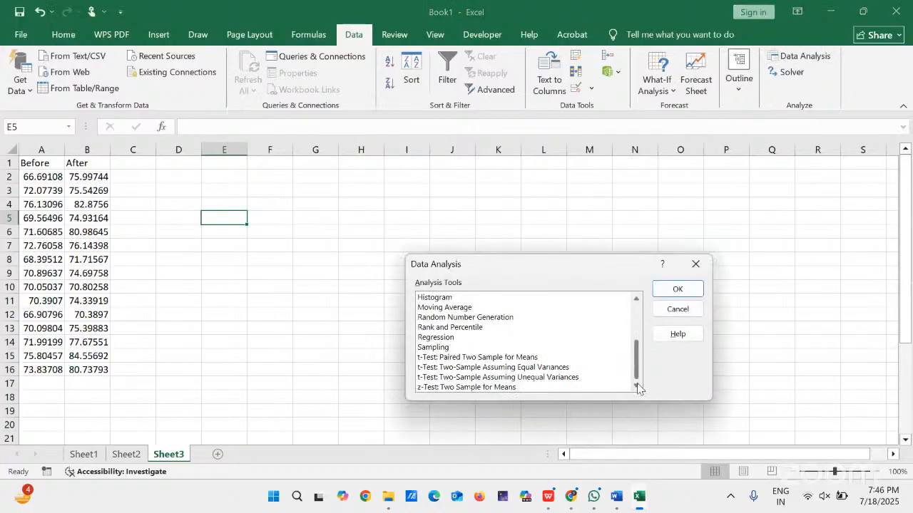
pyautogui.click(426, 357)
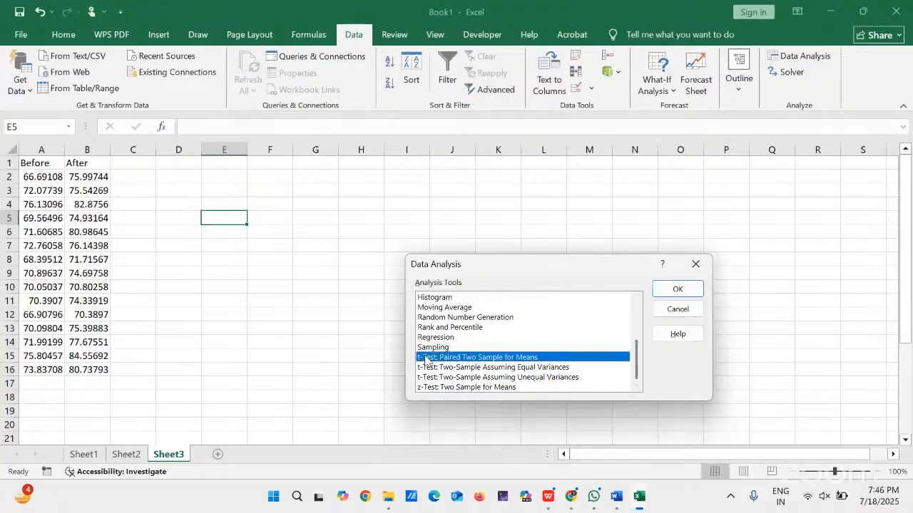
pyautogui.click(674, 292)
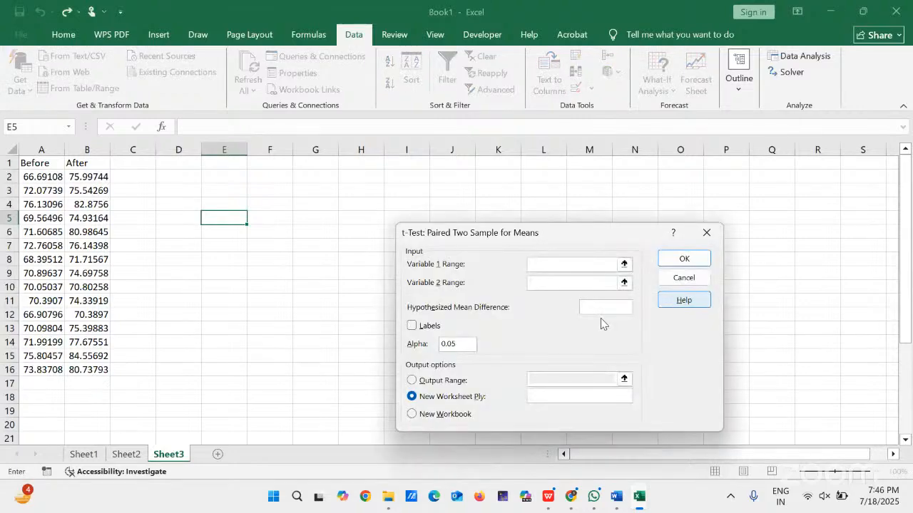
pyautogui.click(35, 165)
pyautogui.moveTo(35, 168); pyautogui.dragTo(36, 370)
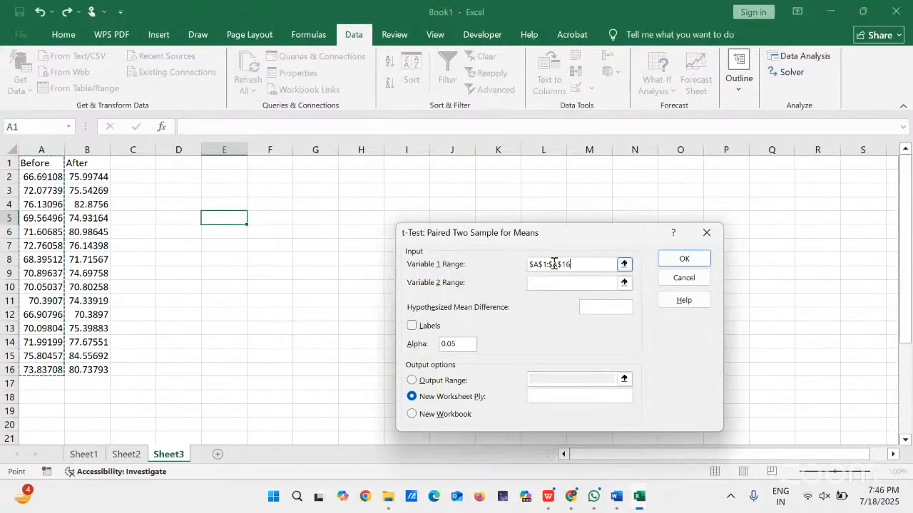
pyautogui.click(533, 283)
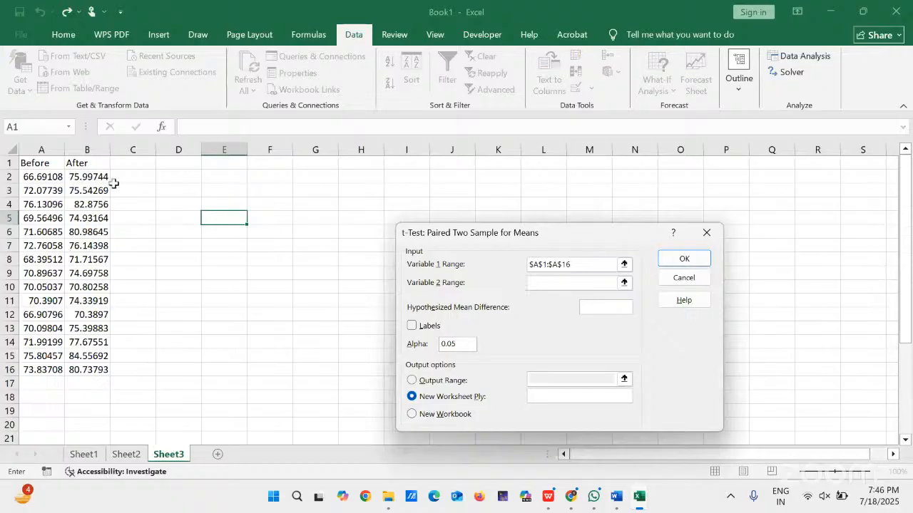
pyautogui.moveTo(87, 163); pyautogui.dragTo(101, 368)
pyautogui.click(586, 308)
pyautogui.write('0')
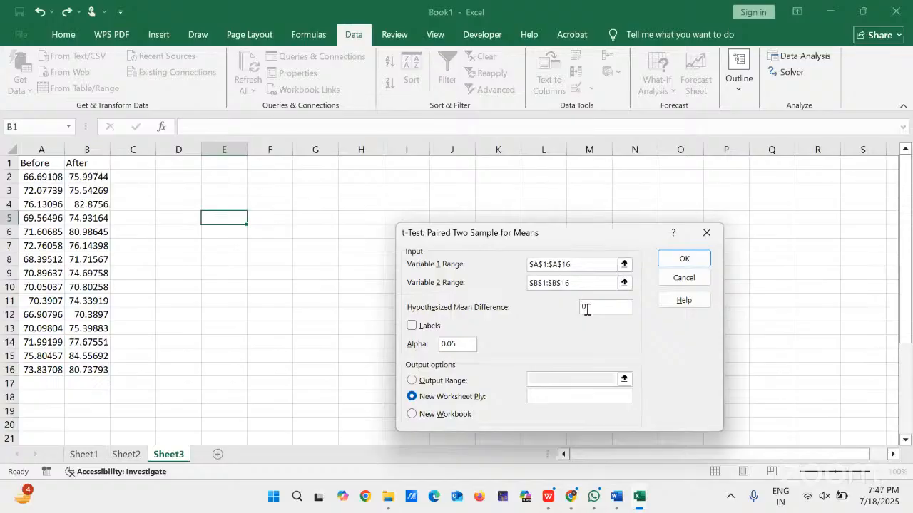
# Include labels in the paired t-test, set its output range to D2, and run it
pyautogui.click(411, 327)
pyautogui.click(412, 380)
pyautogui.click(544, 377)
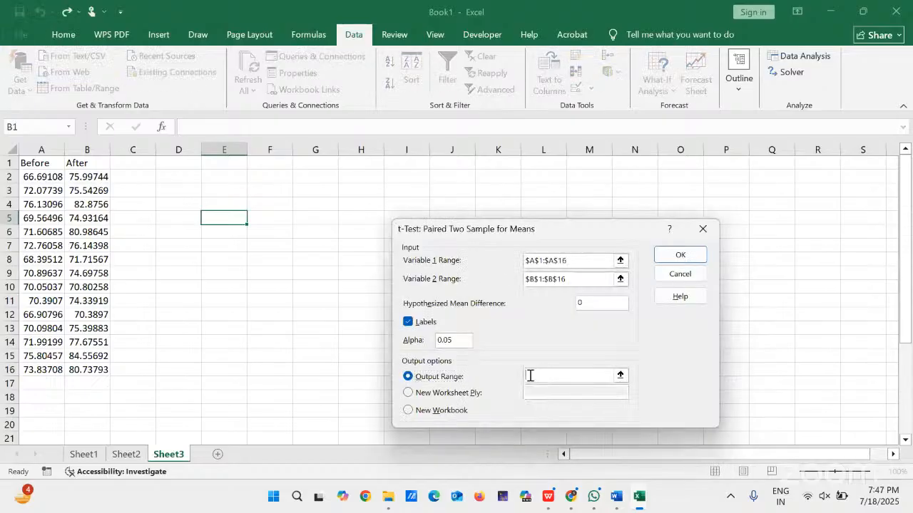
pyautogui.click(177, 172)
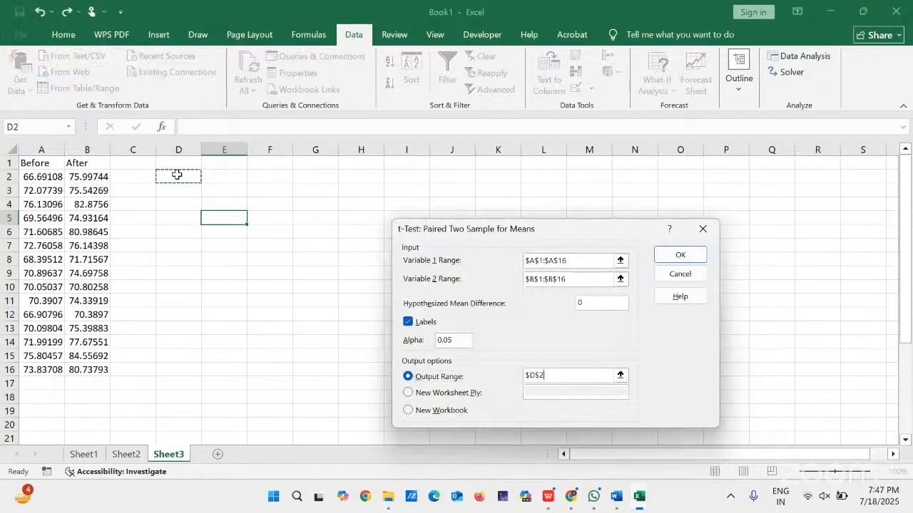
pyautogui.click(659, 258)
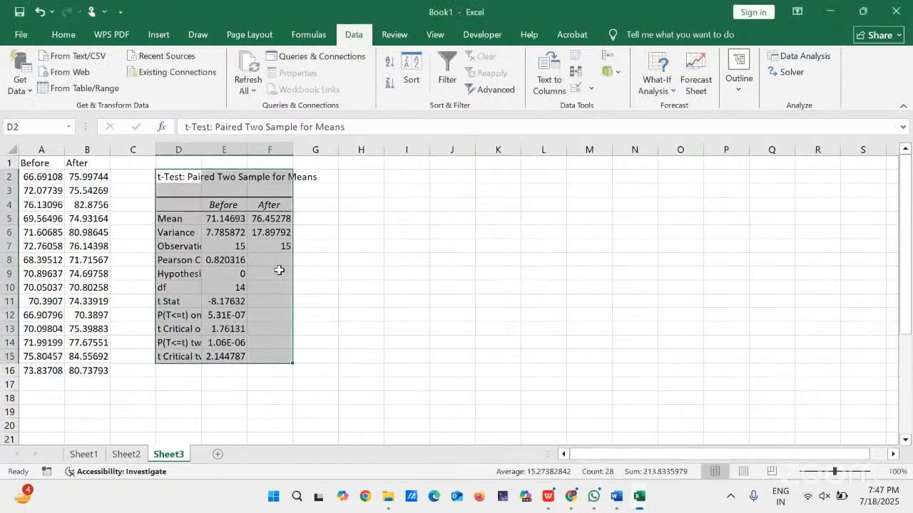
# Widen column E of the paired t-test output to show more digits of the Before values
pyautogui.click(874, 476)
pyautogui.click(874, 475)
pyautogui.click(874, 476)
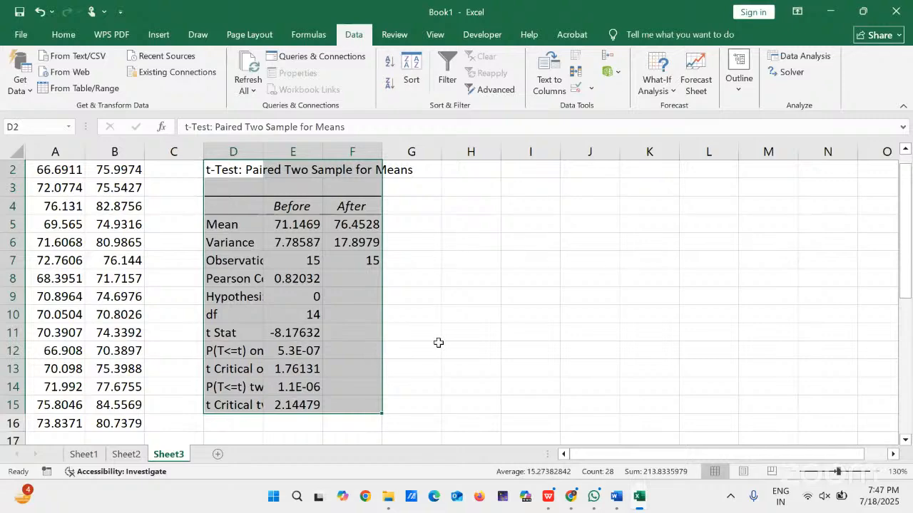
pyautogui.click(402, 346)
pyautogui.moveTo(322, 151)
pyautogui.mouseDown()
pyautogui.moveTo(350, 155)
pyautogui.moveTo(334, 159)
pyautogui.mouseUp()
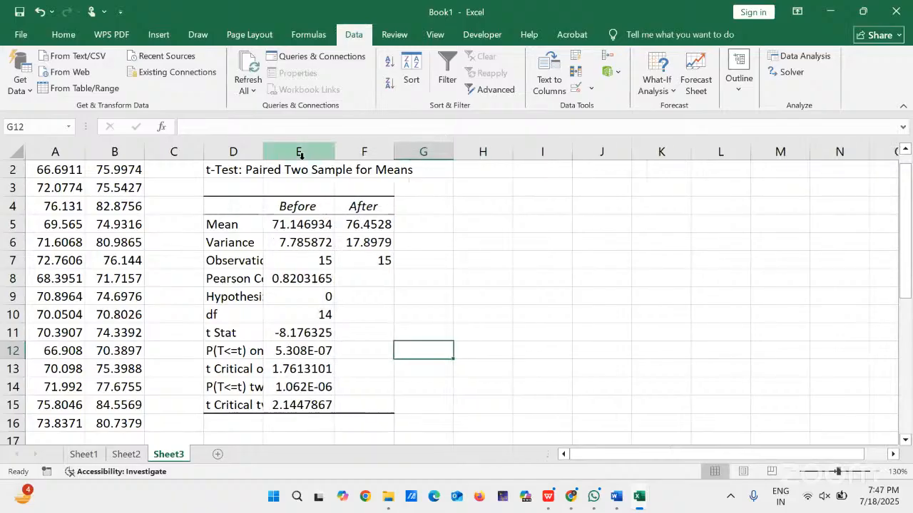
# Widen column D to show the paired t-test labels and fill the P(T<=t) two-tail row, D14:E14, with green
pyautogui.moveTo(265, 151); pyautogui.dragTo(313, 152)
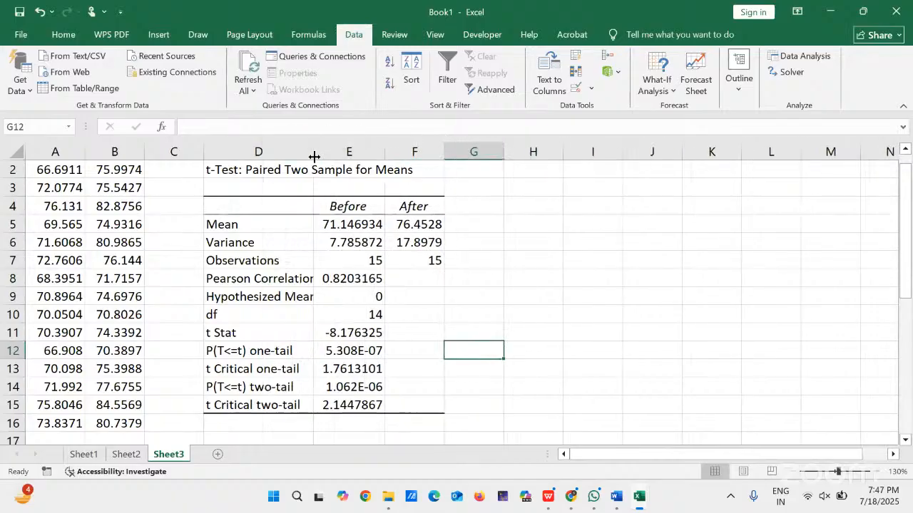
pyautogui.click(252, 389)
pyautogui.moveTo(252, 389); pyautogui.dragTo(323, 390)
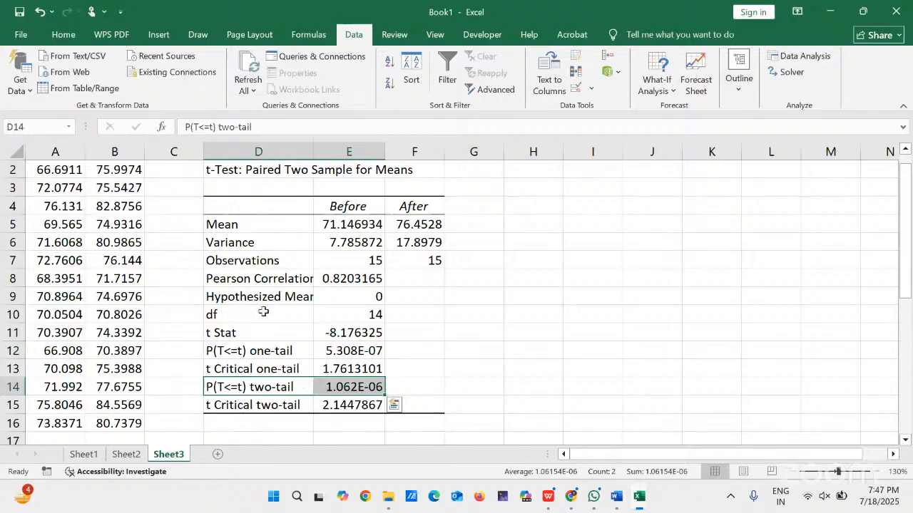
pyautogui.click(63, 35)
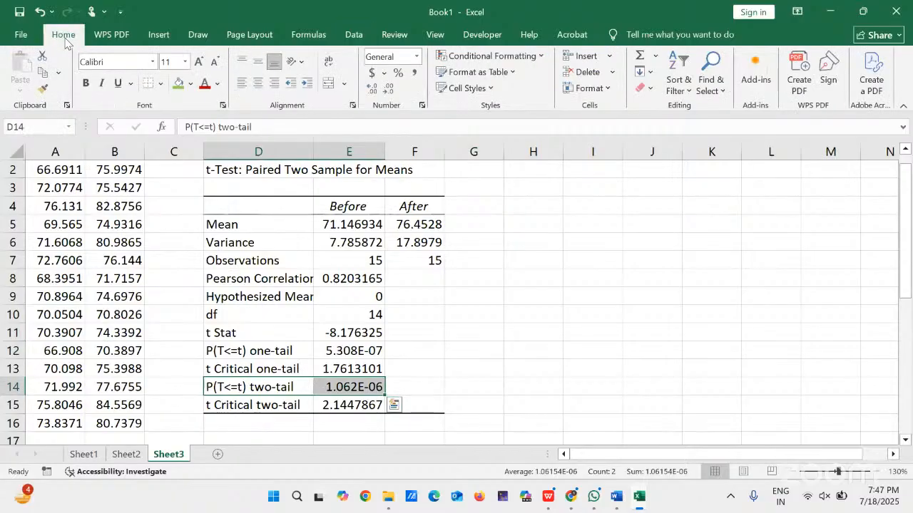
pyautogui.click(179, 83)
pyautogui.click(551, 292)
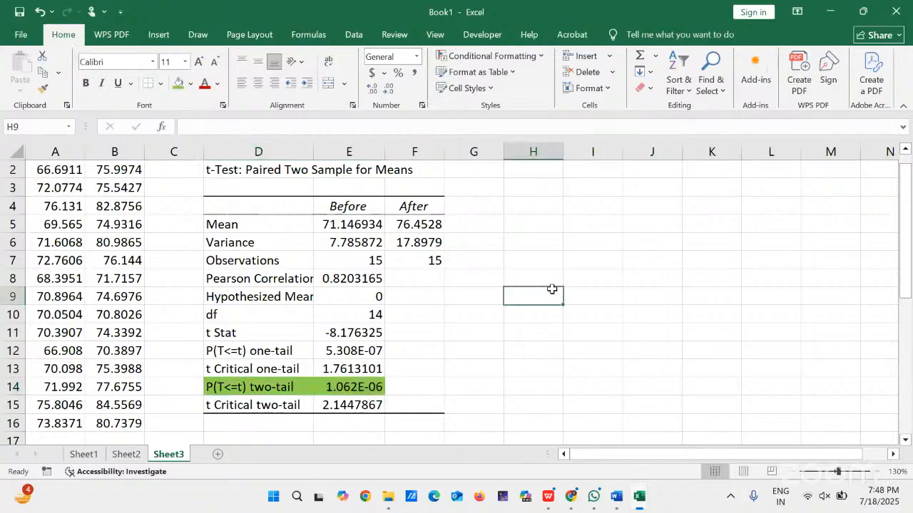
# Write the two-tail p-value in decimal form, 0.00000106, in cell G14
pyautogui.click(459, 390)
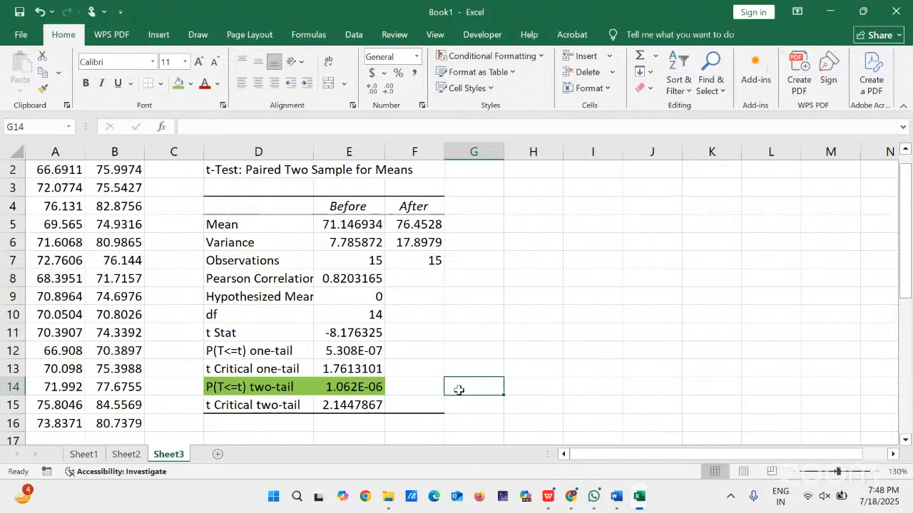
pyautogui.doubleClick(467, 390)
pyautogui.write('0.00000')
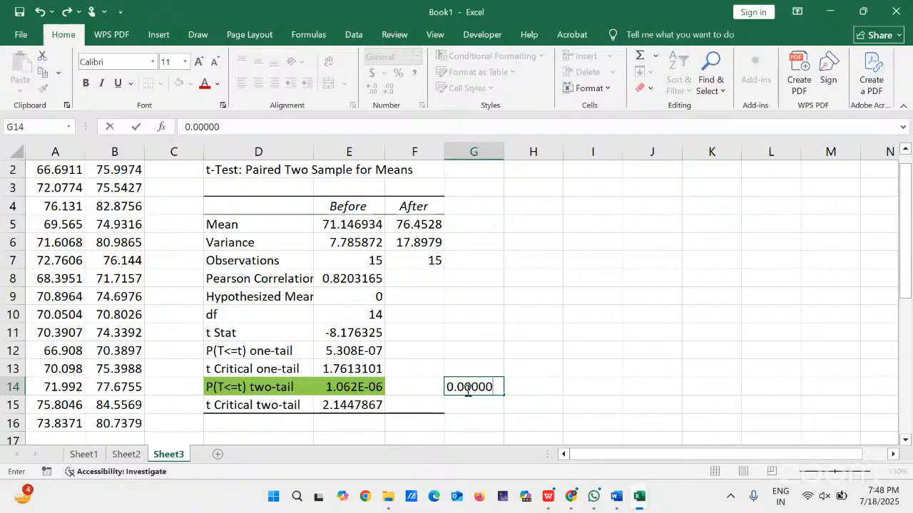
pyautogui.write('106')
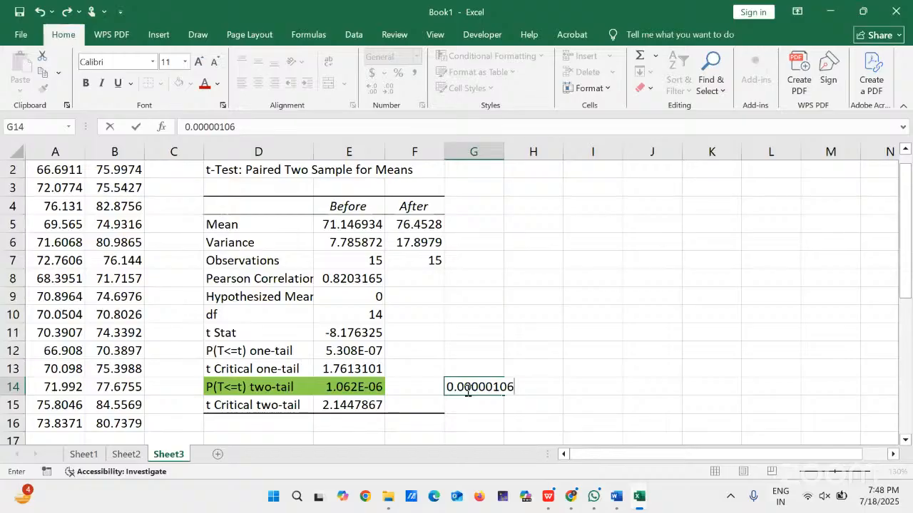
pyautogui.press('Return')
# Enter the conclusion "<0.05, we reject the null hypothesis." in cell H14 beside the decimal p-value
pyautogui.click(467, 389)
pyautogui.press('Right')
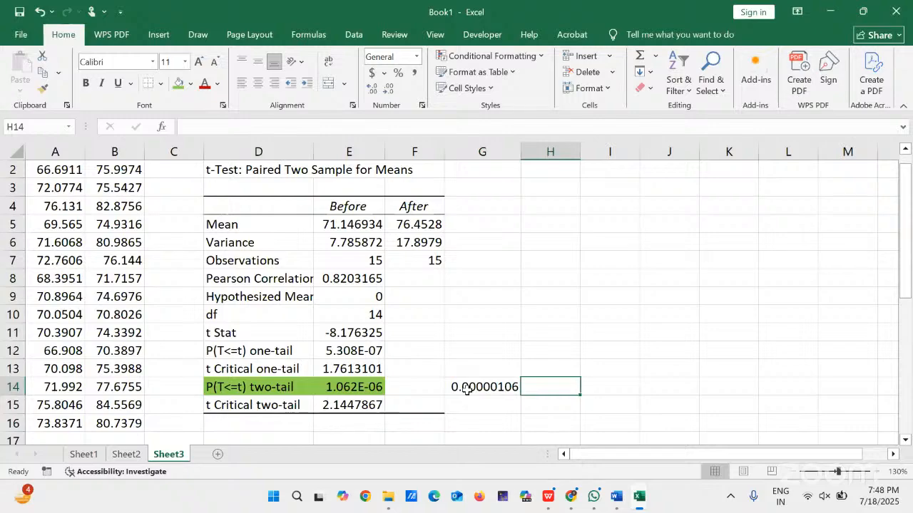
pyautogui.write('<0.05,')
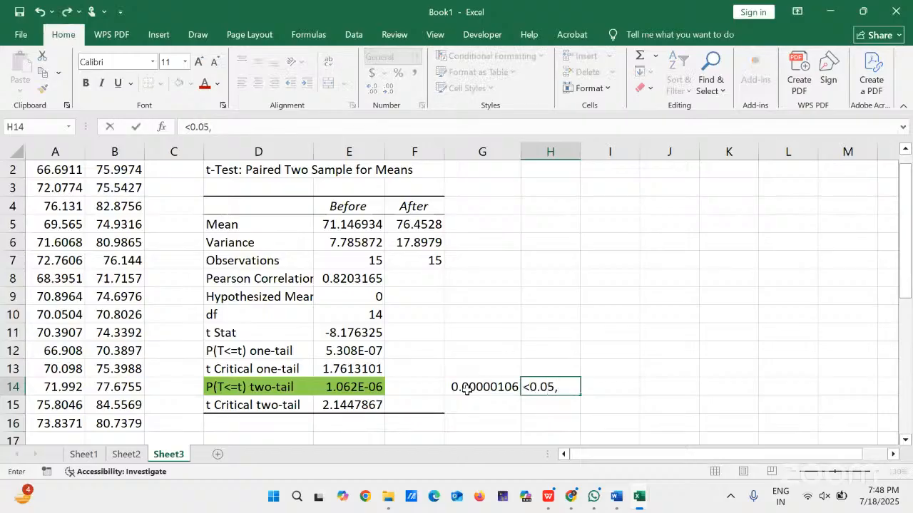
pyautogui.write(' we rejec')
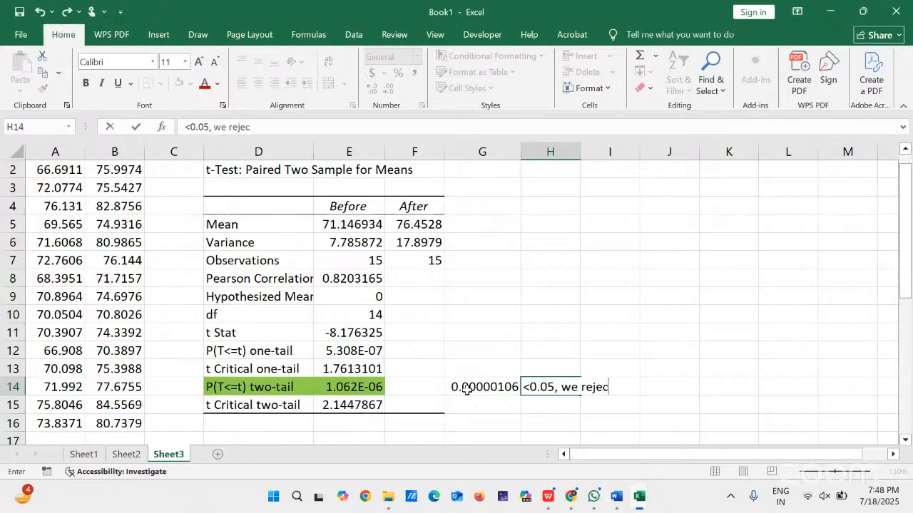
pyautogui.write('t the null hypo')
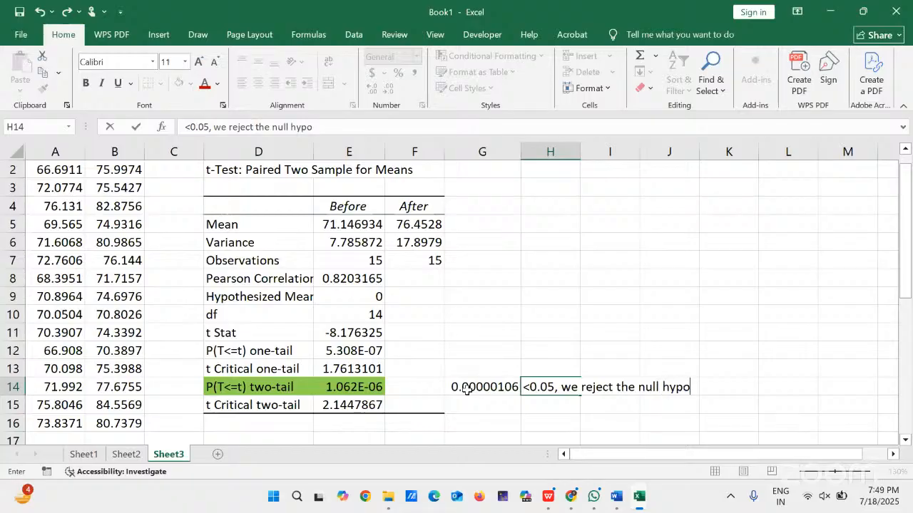
pyautogui.write('thesis.')
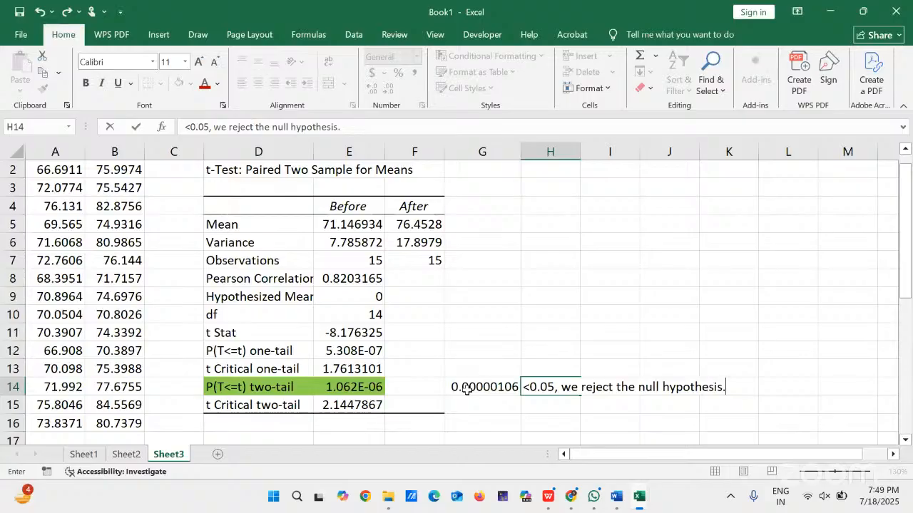
pyautogui.press('Return')
pyautogui.press('Return')
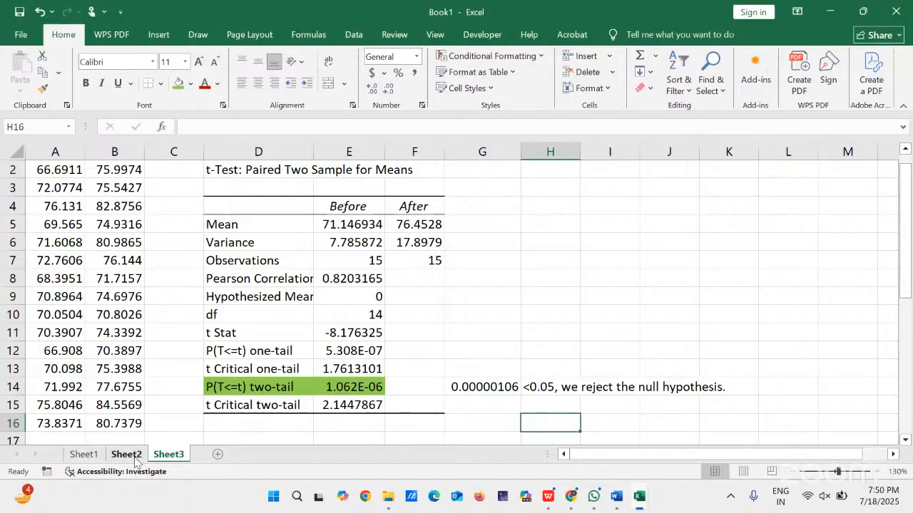
# Switch to the employee_t_test_dataset workbook and read research question Q3 about productivity after training
pyautogui.moveTo(640, 499)
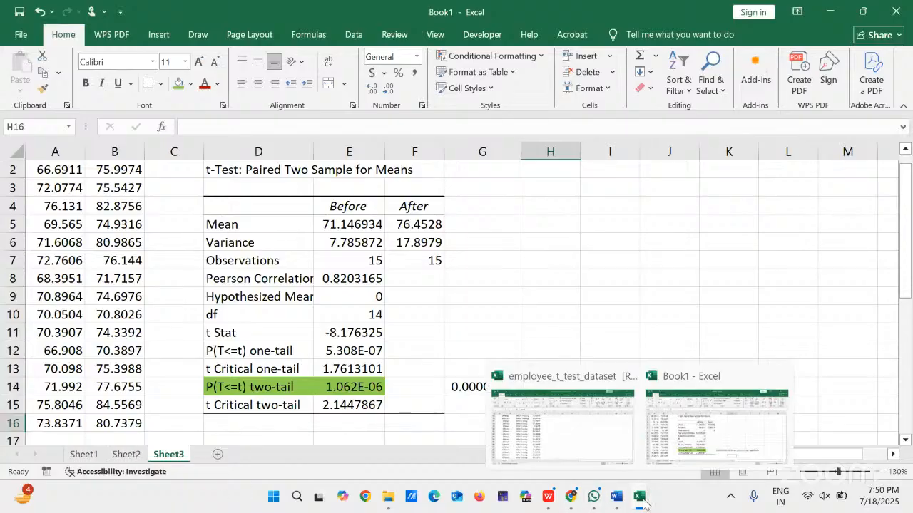
pyautogui.click(587, 440)
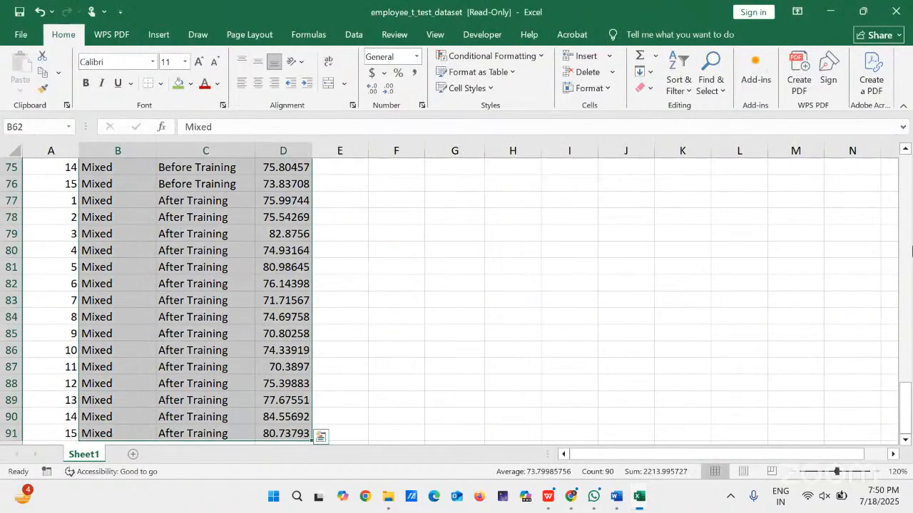
pyautogui.moveTo(904, 408); pyautogui.dragTo(892, 118)
pyautogui.click(467, 269)
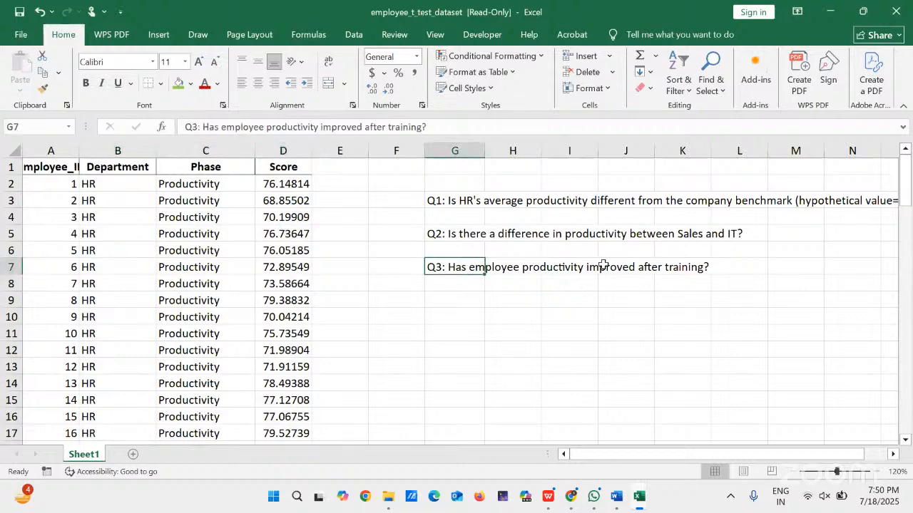
pyautogui.click(672, 313)
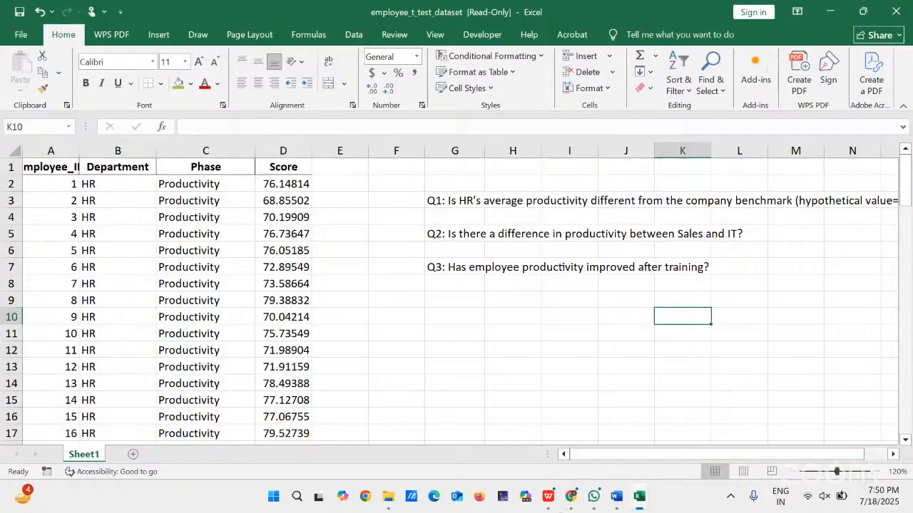
# Return to Book1 and review the paired t-test's df row and the Before scores in A1:A16
pyautogui.moveTo(645, 505)
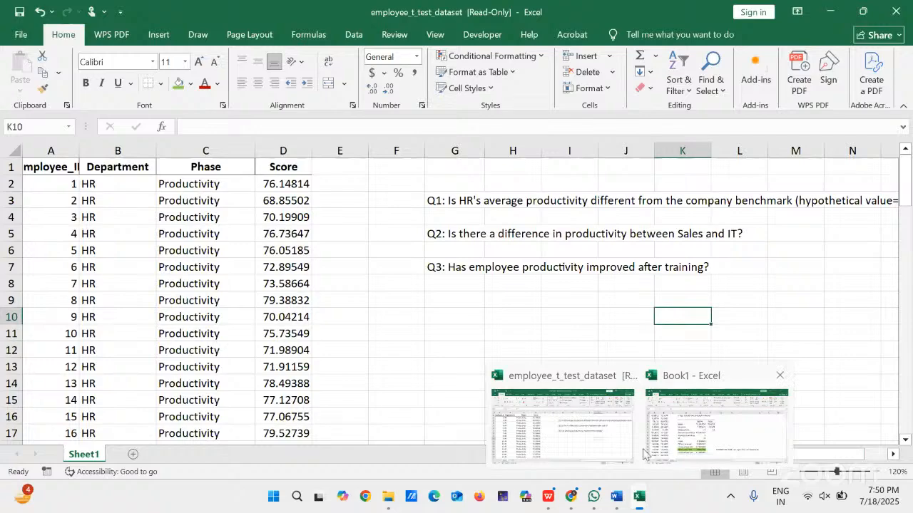
pyautogui.click(679, 424)
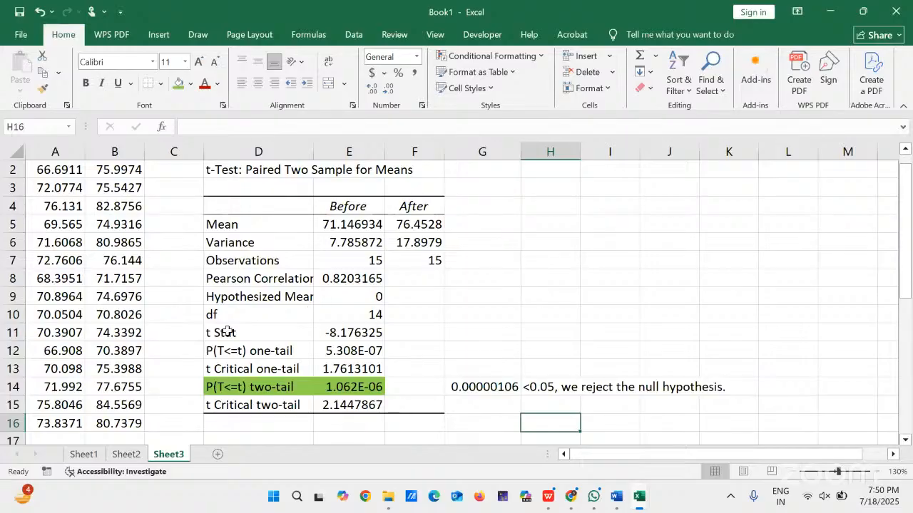
pyautogui.moveTo(218, 314); pyautogui.dragTo(373, 314)
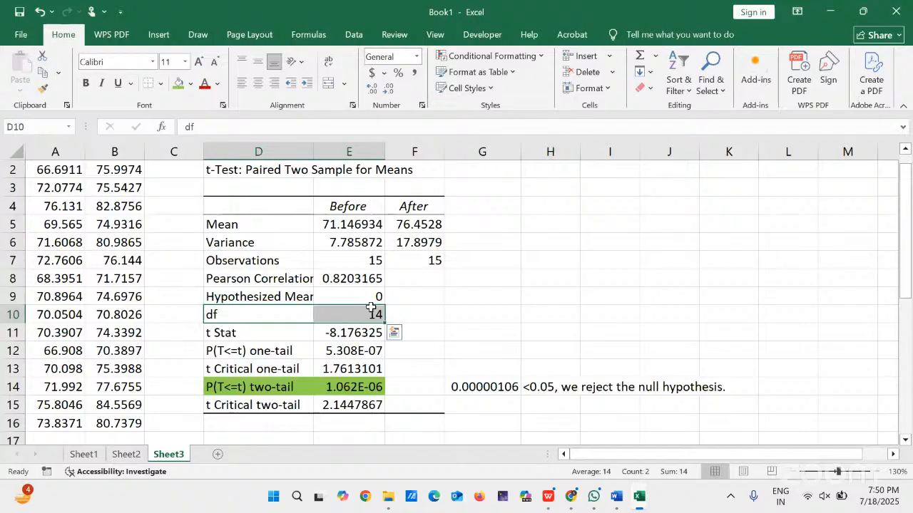
pyautogui.click(537, 279)
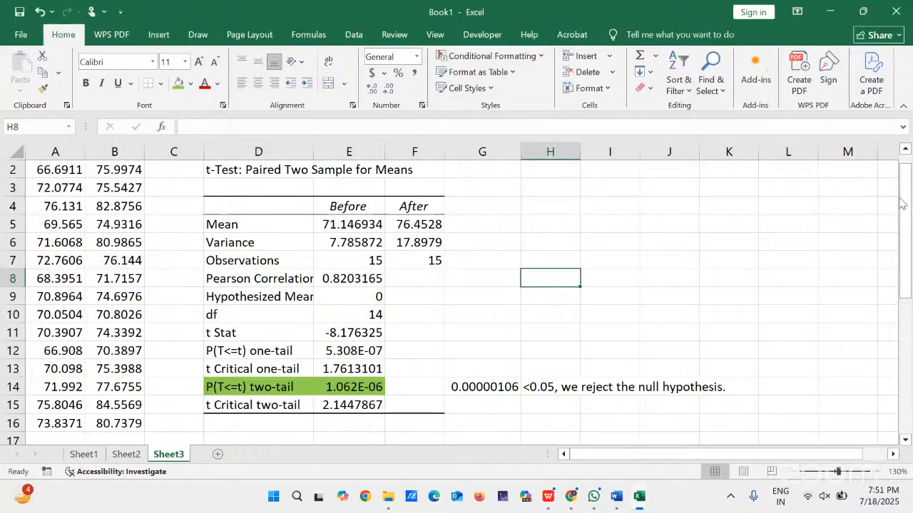
pyautogui.scroll(1, 909, 226)
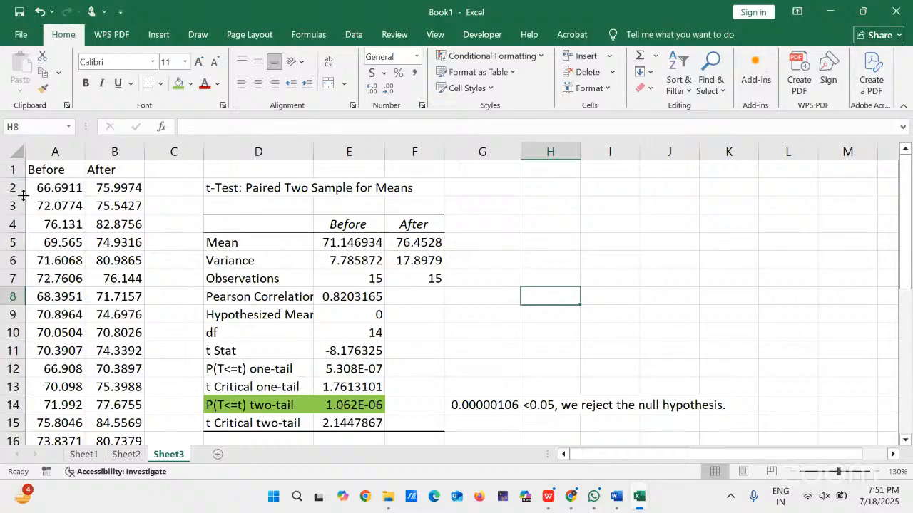
pyautogui.moveTo(50, 167); pyautogui.dragTo(60, 387)
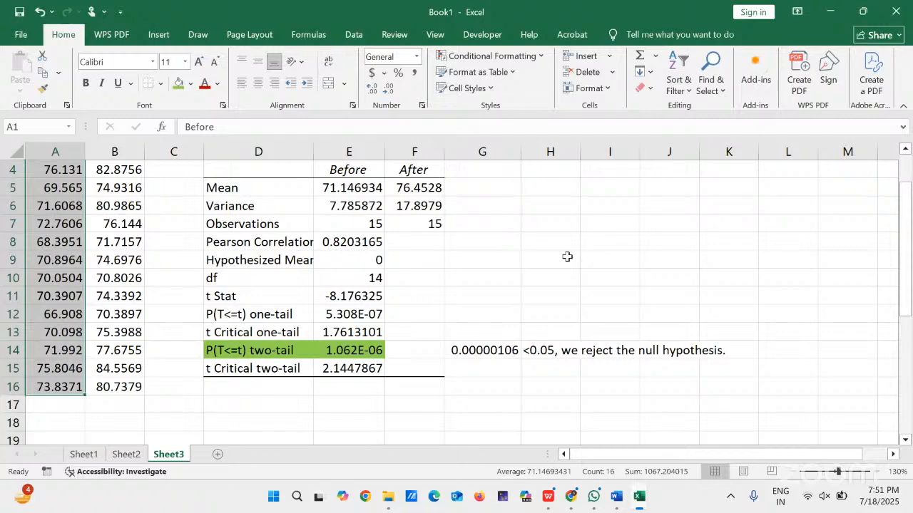
pyautogui.click(538, 229)
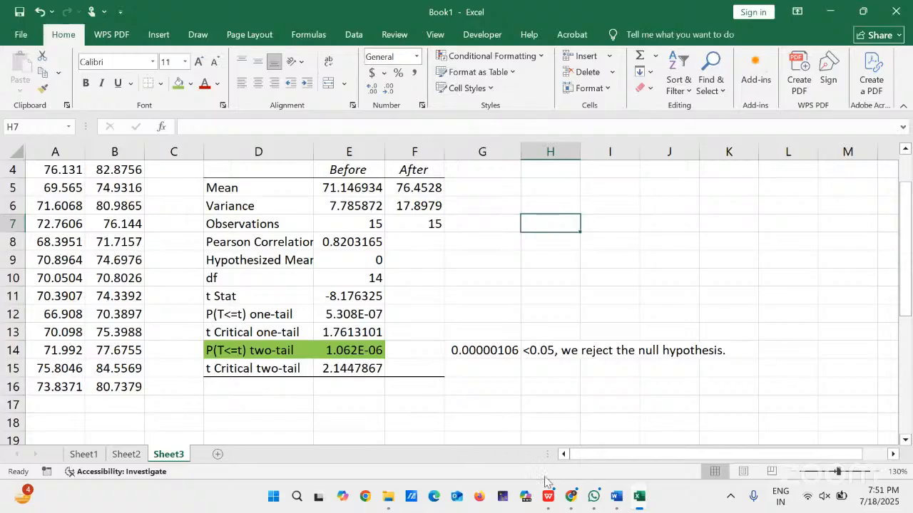
# Check the wording of Q3 in the employee_t_test_dataset workbook again, then go back to Book1
pyautogui.moveTo(639, 499)
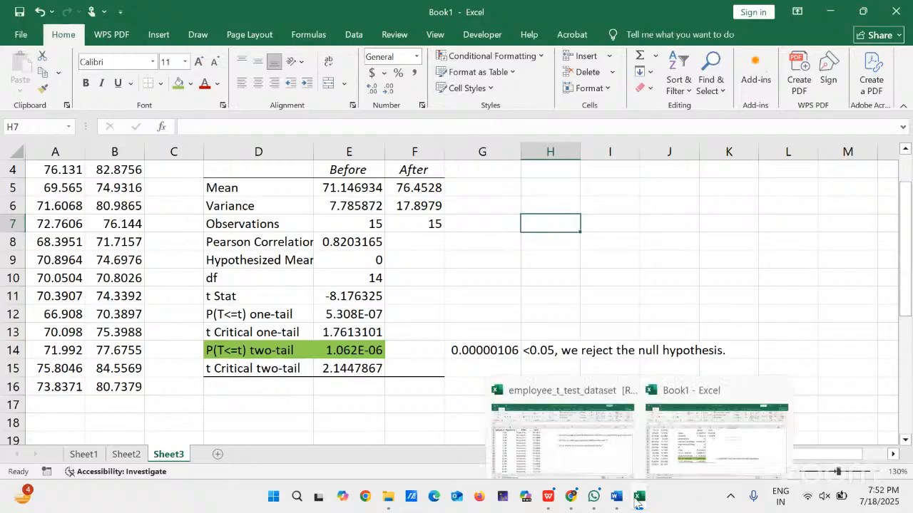
pyautogui.click(583, 442)
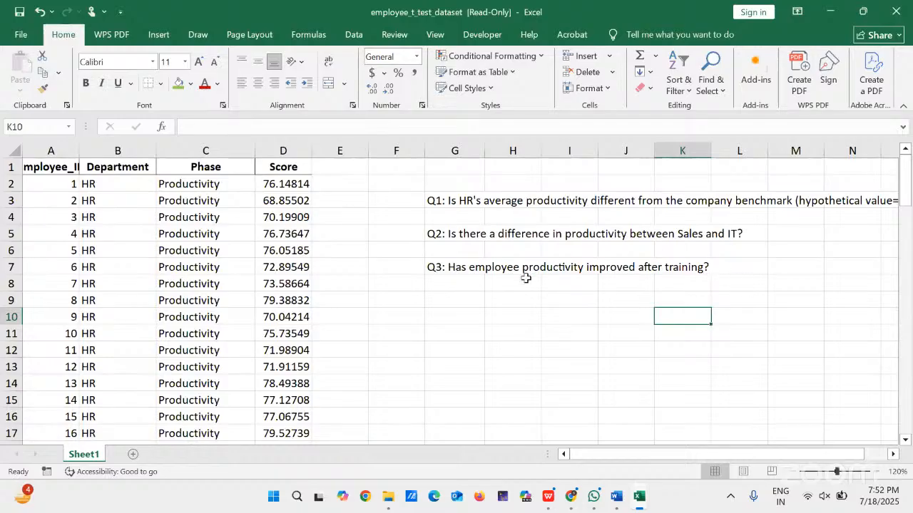
pyautogui.click(491, 272)
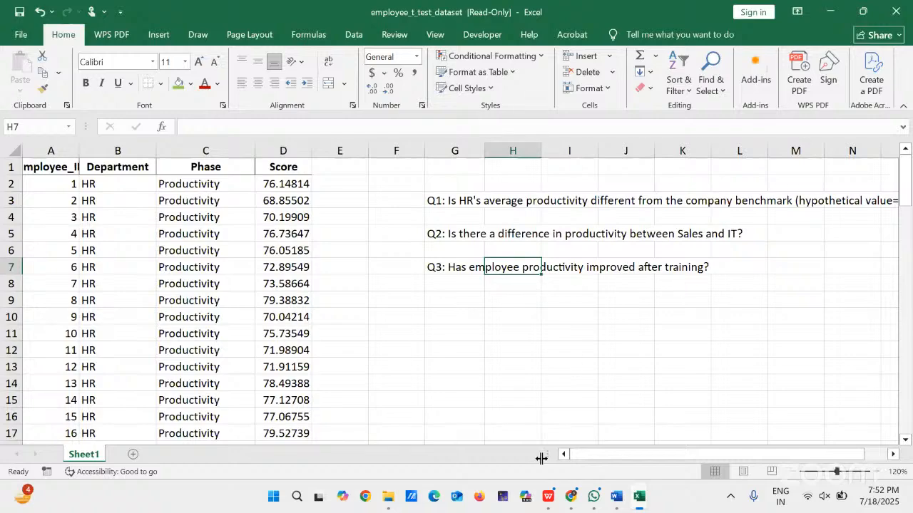
pyautogui.moveTo(640, 497)
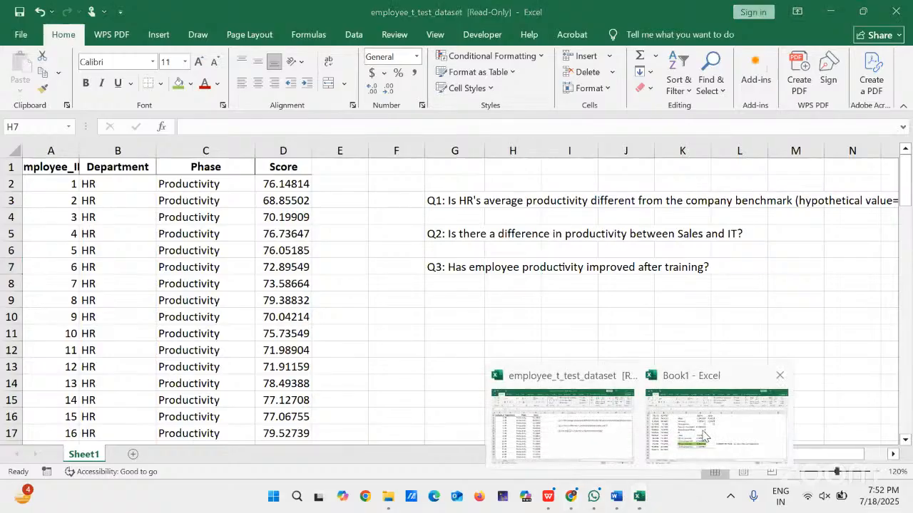
pyautogui.click(659, 442)
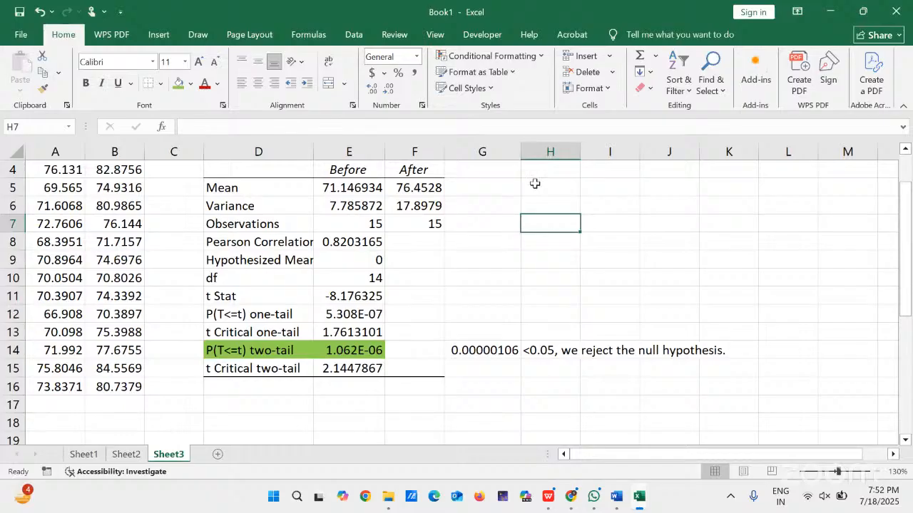
# Open the "z-Test: Two Sample for Means" analysis tool, examine its input fields and output options, and close it without running the test
pyautogui.scroll(1, 891, 150)
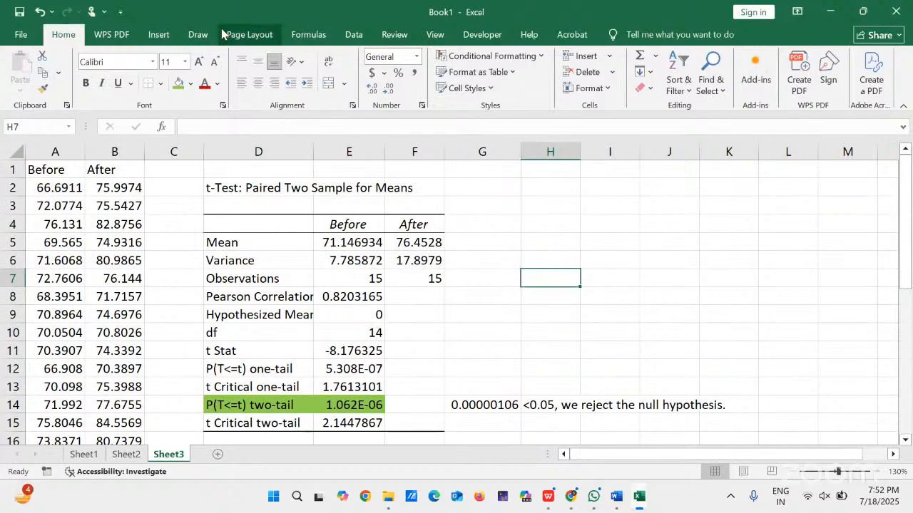
pyautogui.click(351, 37)
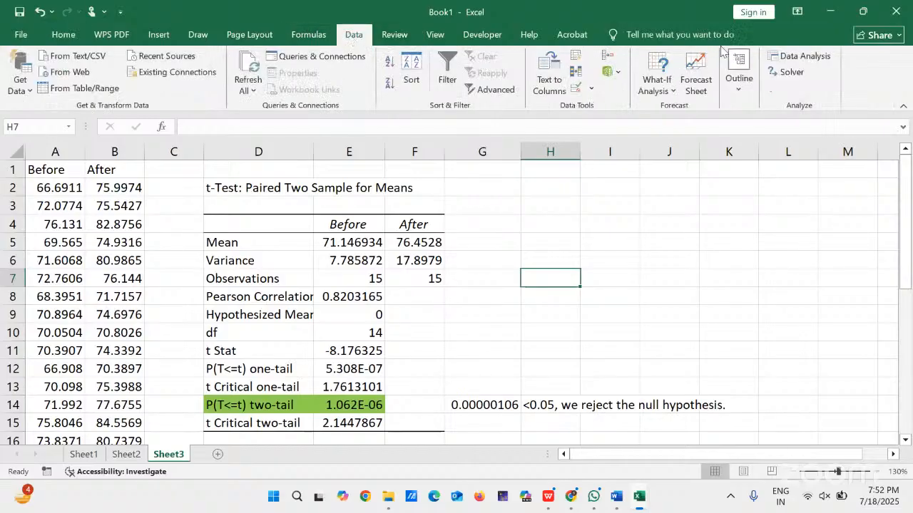
pyautogui.click(819, 60)
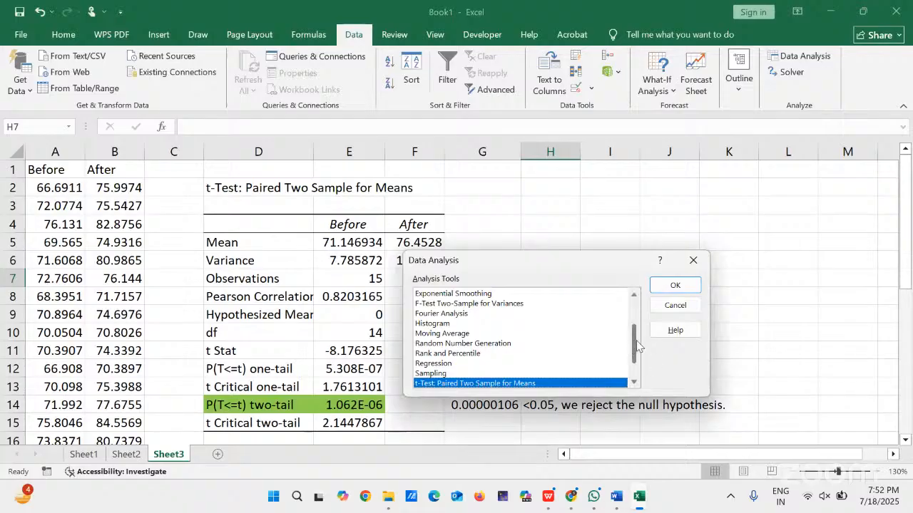
pyautogui.moveTo(634, 343); pyautogui.dragTo(631, 394)
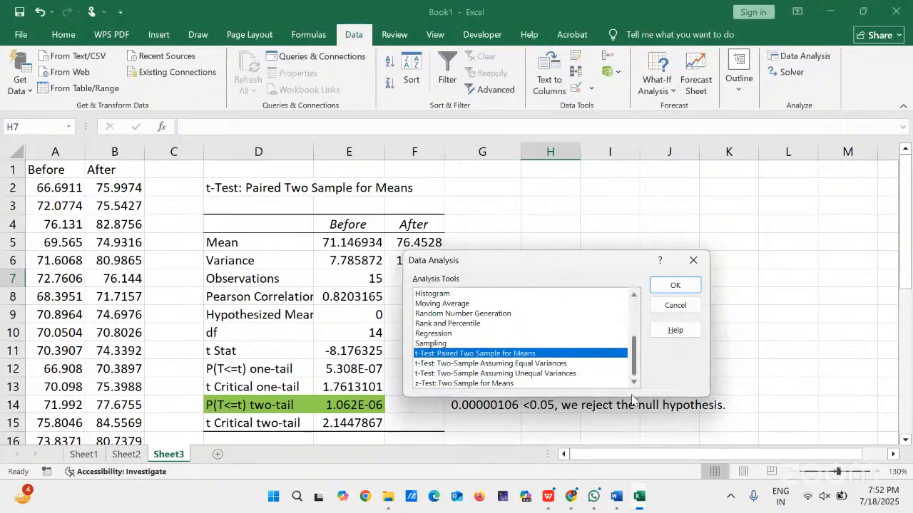
pyautogui.click(506, 384)
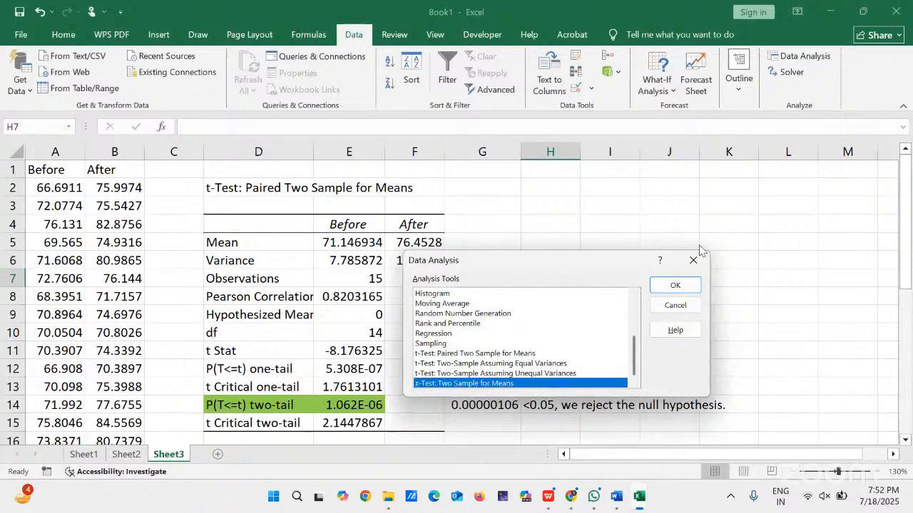
pyautogui.click(670, 285)
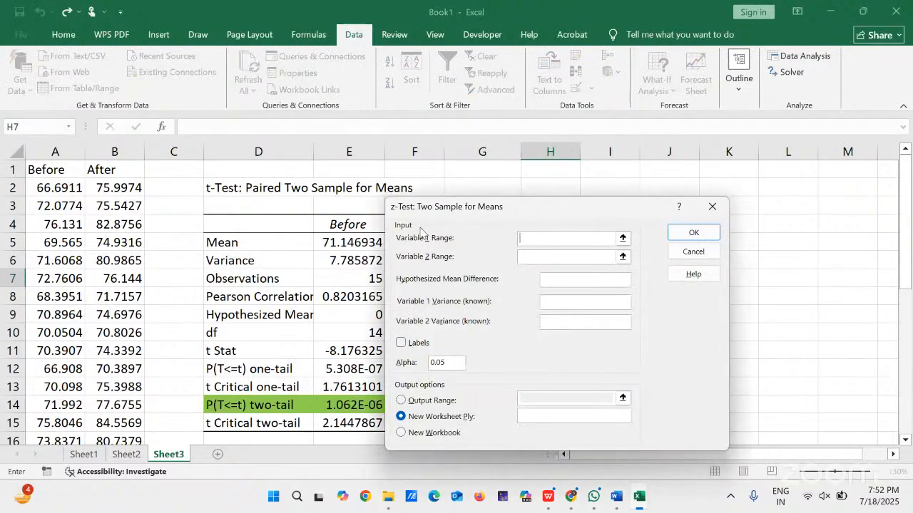
pyautogui.moveTo(507, 212); pyautogui.dragTo(552, 201)
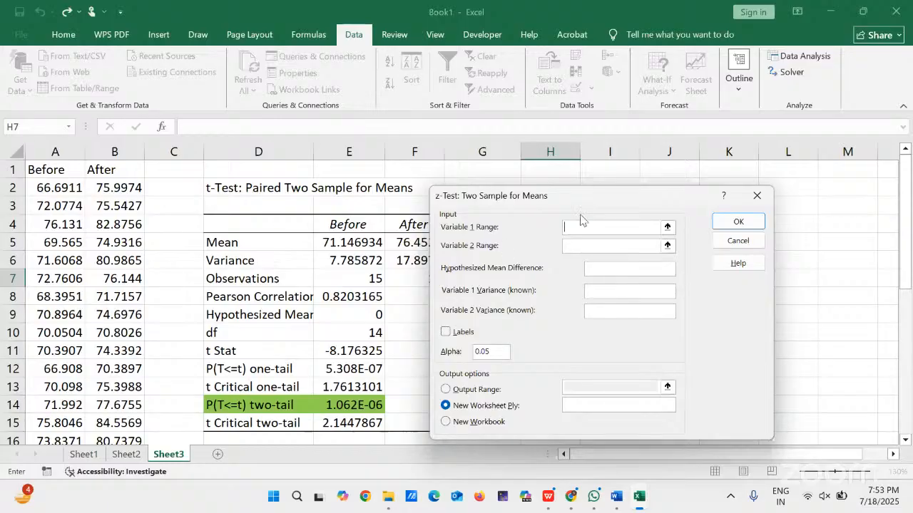
pyautogui.click(756, 243)
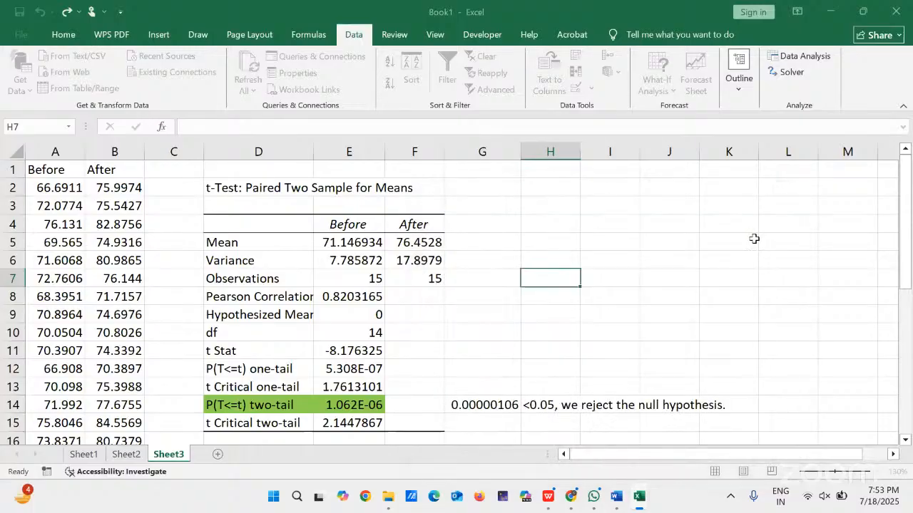
pyautogui.click(722, 298)
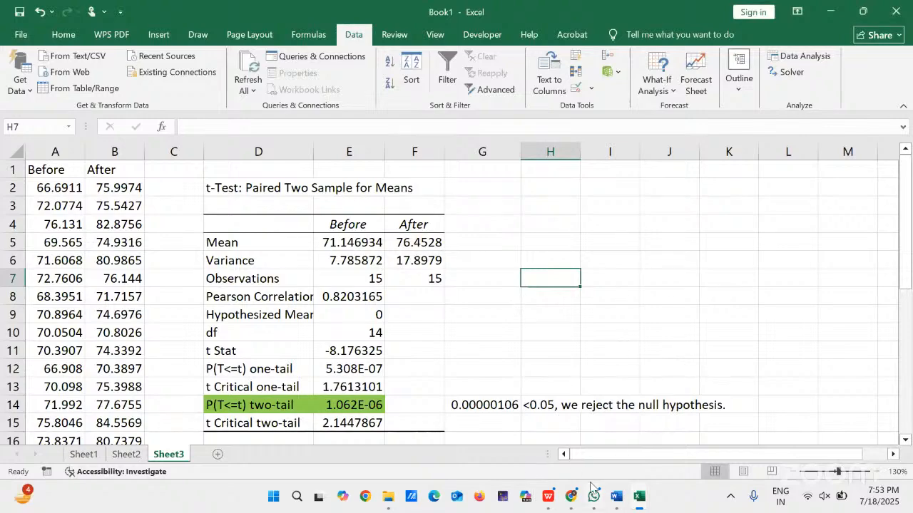
# Switch to the Zoom meeting in Chrome and stop sharing the screen
pyautogui.moveTo(568, 496)
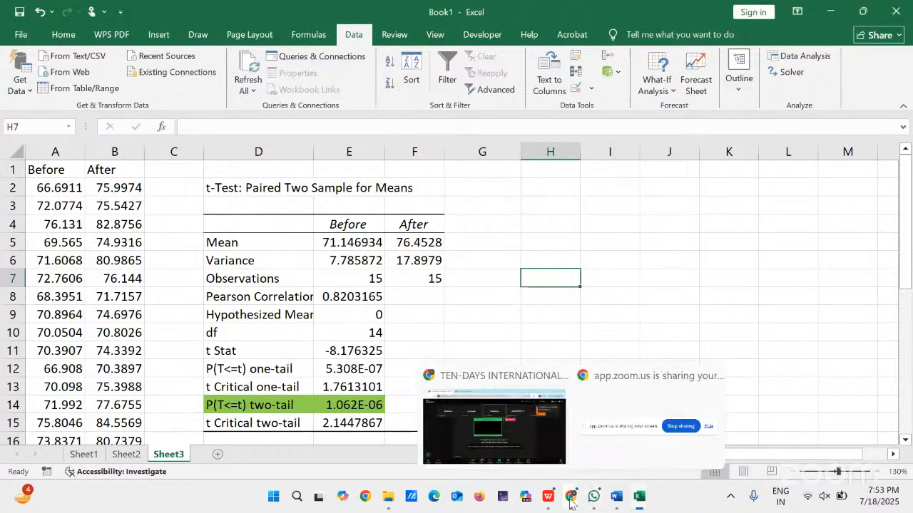
pyautogui.click(537, 434)
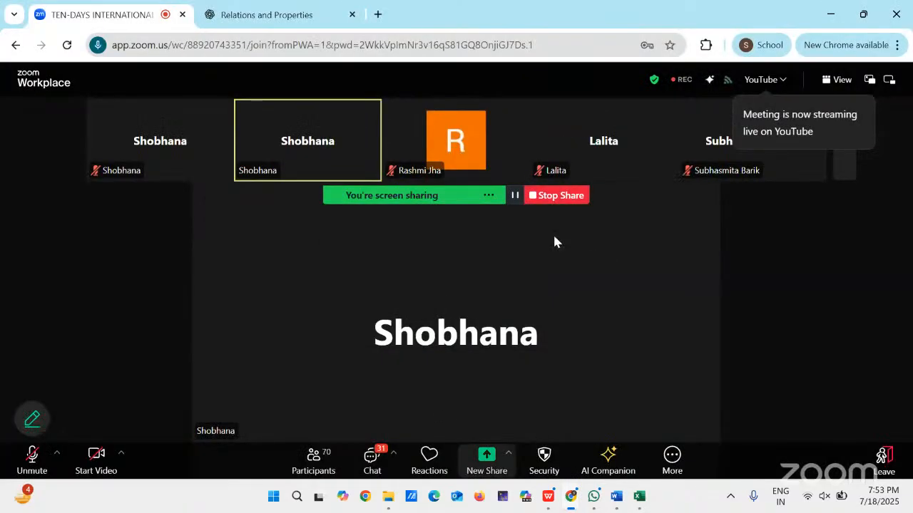
pyautogui.click(563, 196)
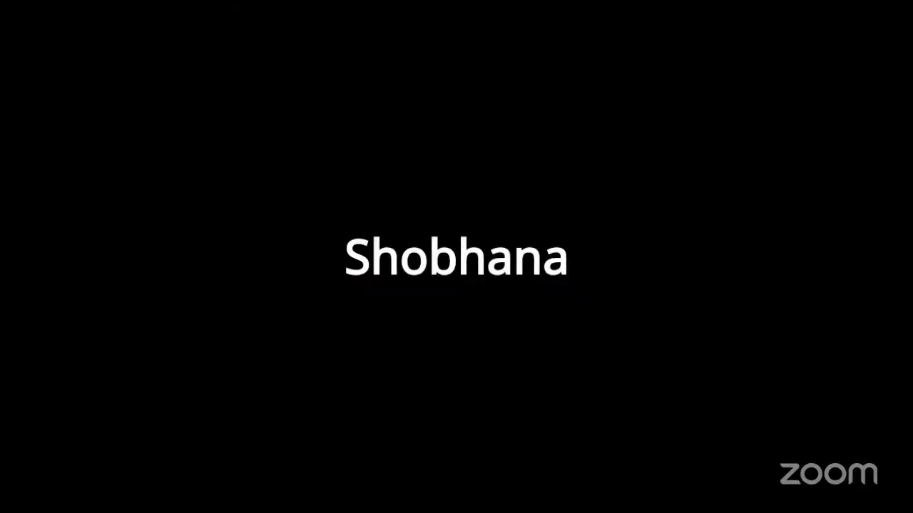